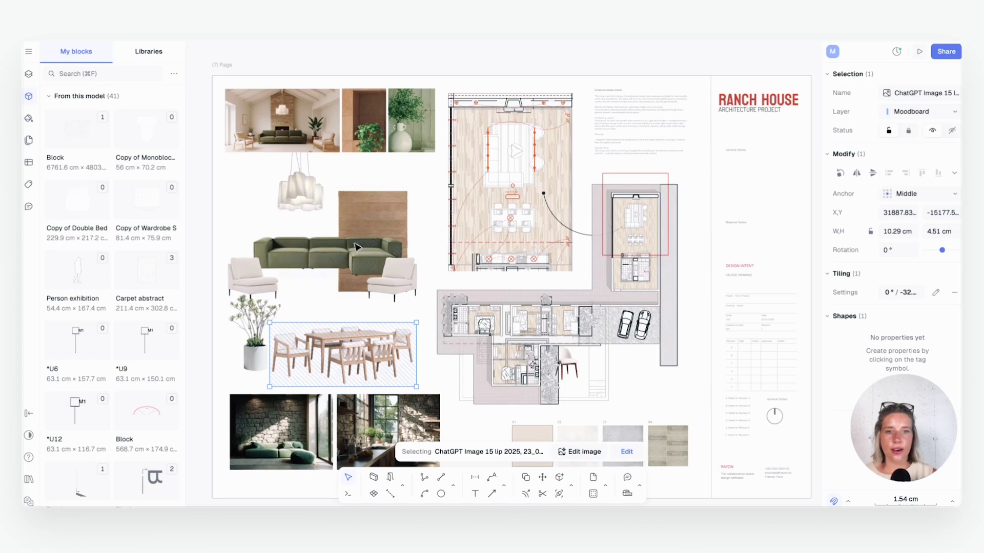
click(428, 183)
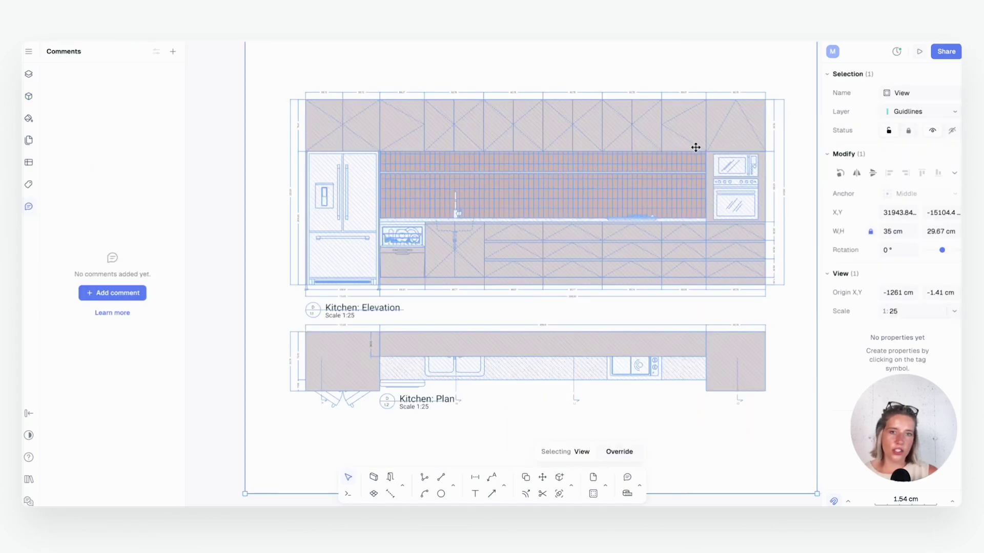
key(shift+2)
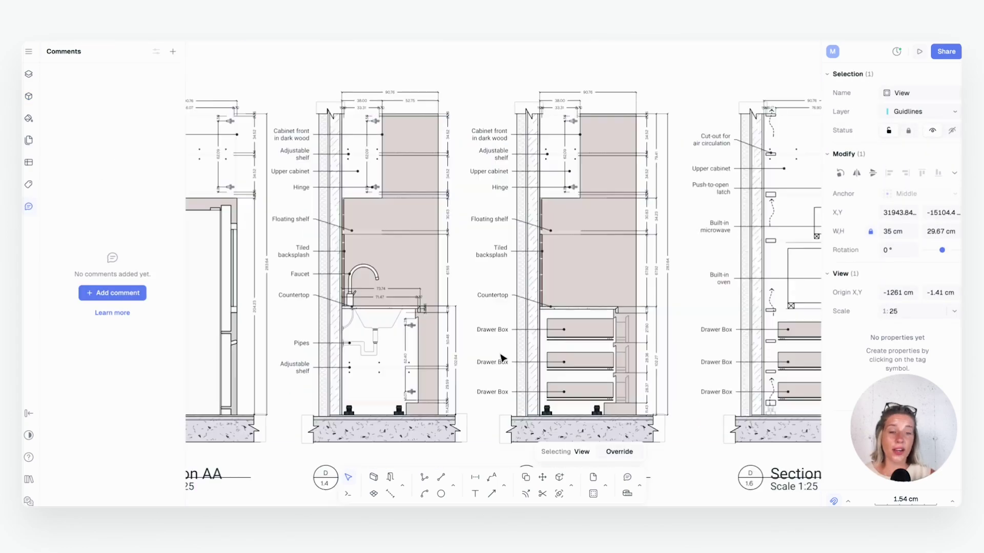
scroll(472, 259, right, 2)
drag(566, 367, 431, 373)
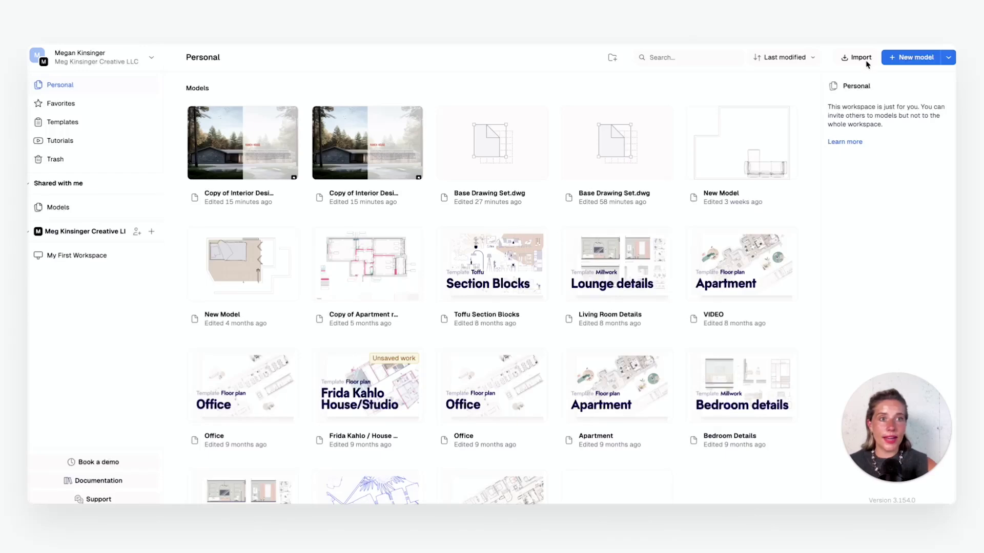
- Import Base Drawing Set.dwg from the Assets folder
click(862, 58)
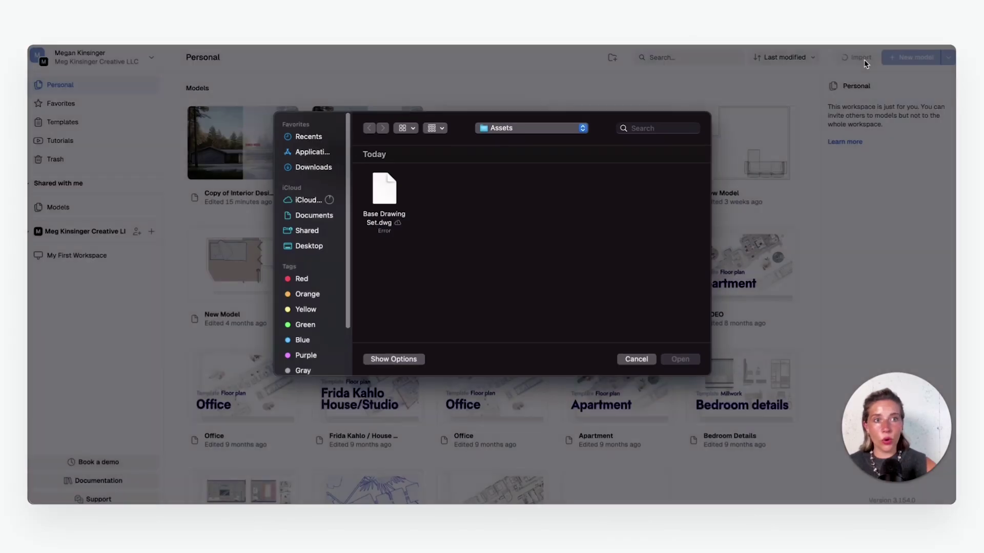
double_click(384, 190)
click(594, 223)
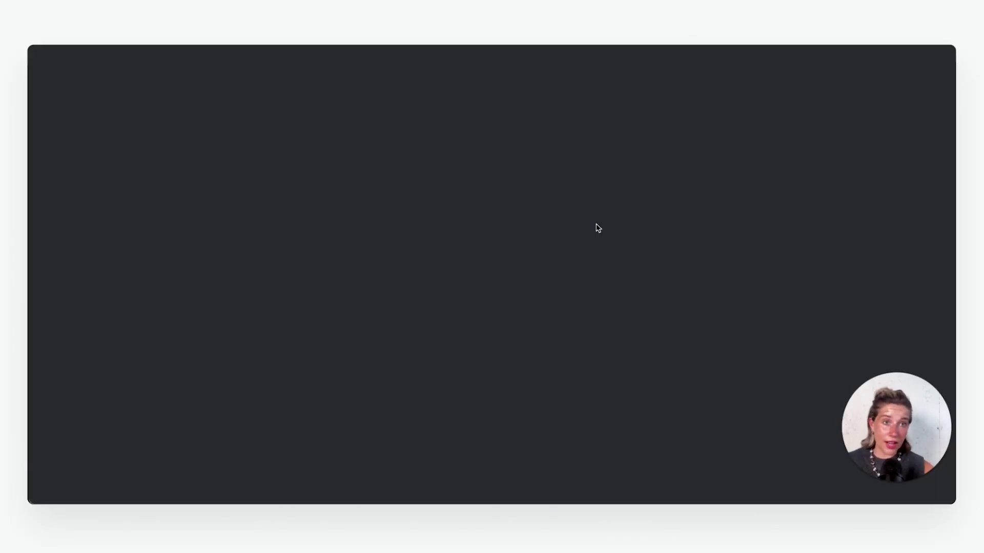
click(175, 95)
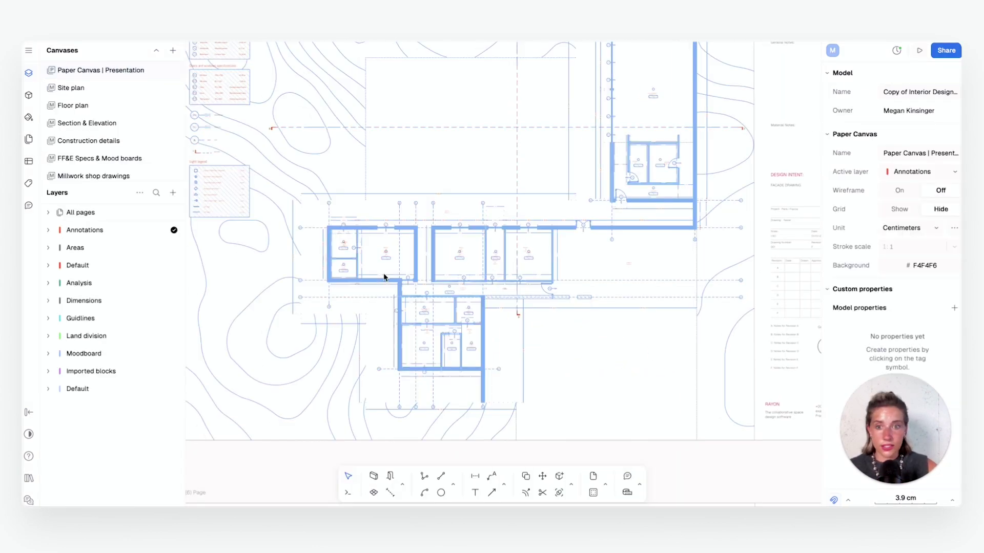
scroll(384, 277, up, 5)
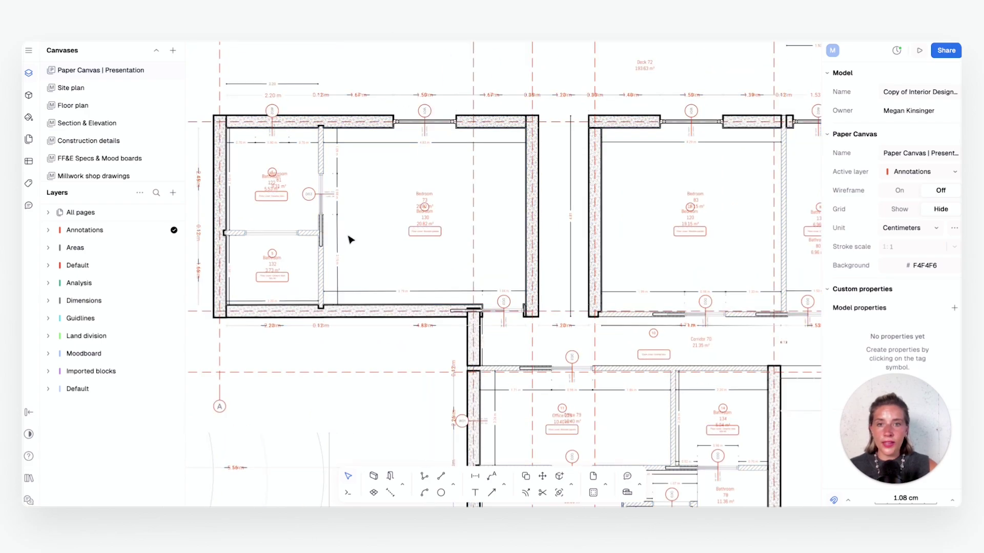
scroll(351, 237, down, 3)
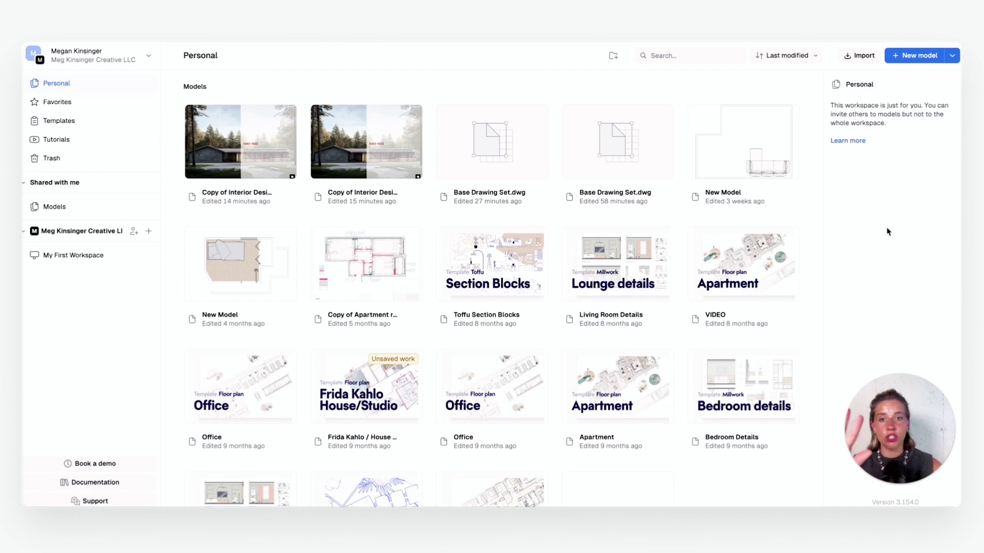
- Import Base Drawing Set.dwg as a new model, keeping its name and leaving out the layouts
click(867, 59)
click(386, 189)
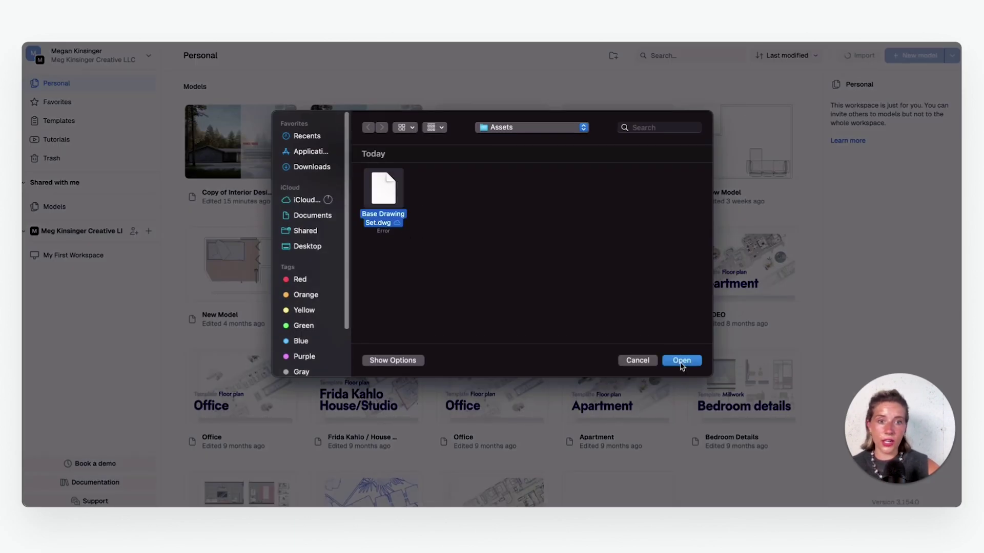
click(682, 361)
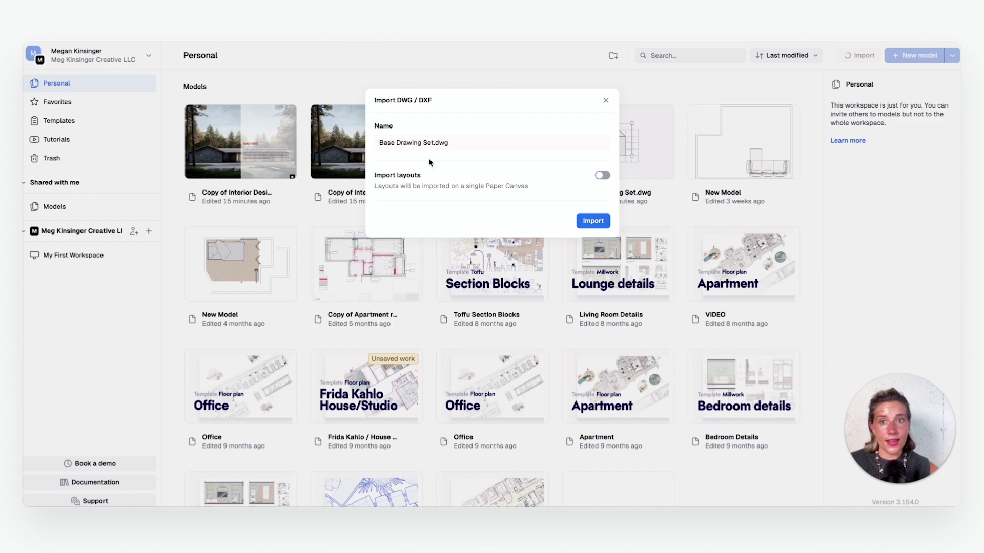
click(593, 221)
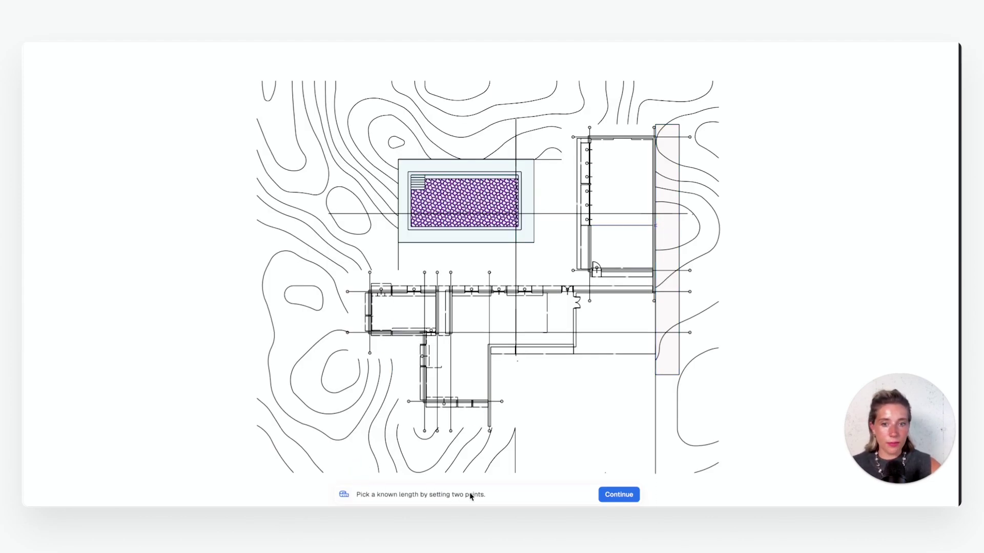
- Pick the width of the D02 door opening as the known length and accept feet as the import unit
scroll(551, 251, up, 5)
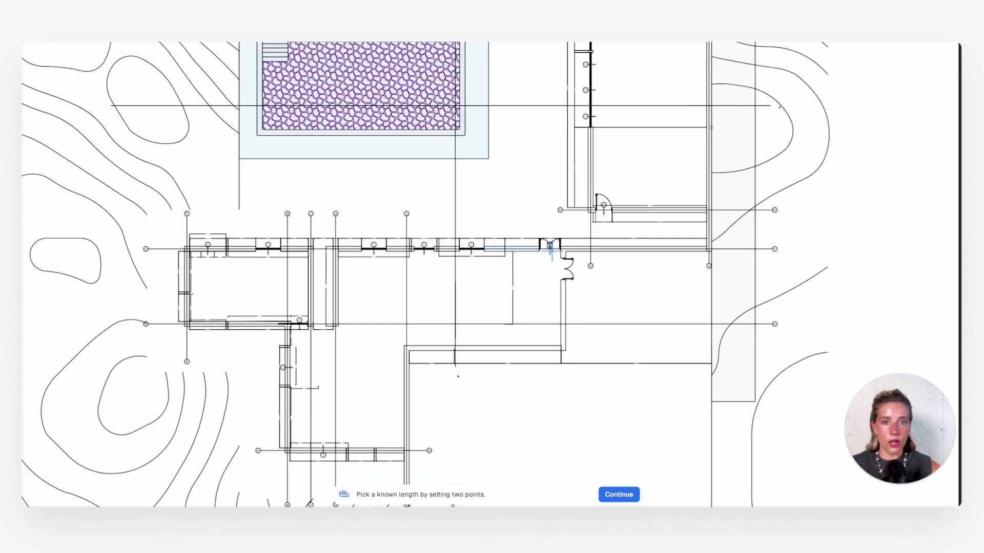
scroll(551, 249, up, 6)
scroll(518, 314, down, 2)
scroll(533, 231, up, 2)
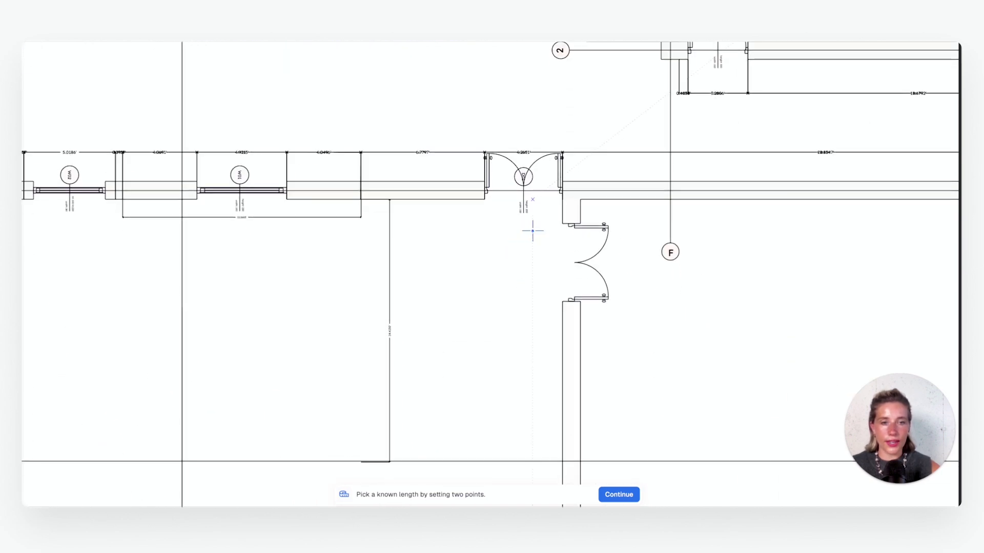
scroll(532, 230, down, 6)
scroll(559, 225, up, 6)
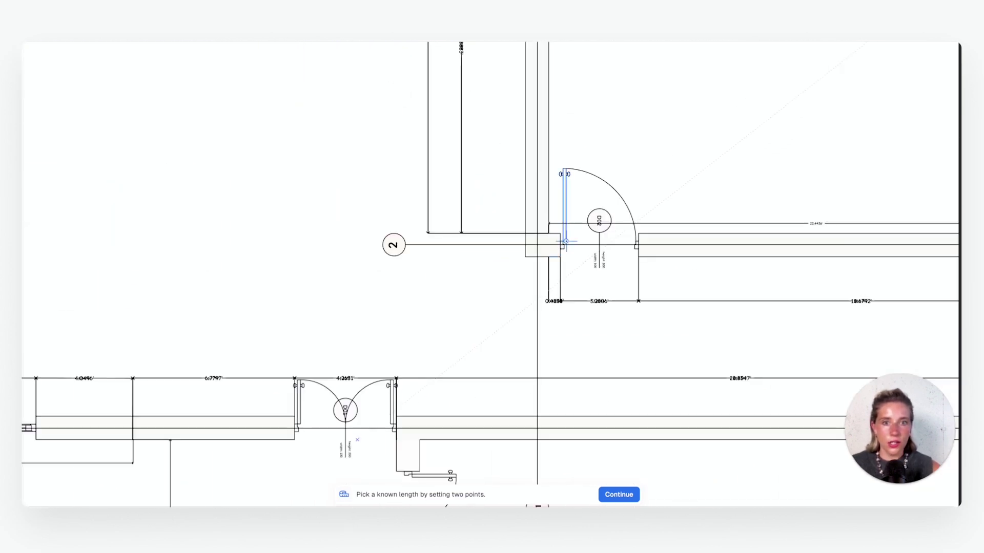
scroll(565, 241, up, 4)
click(560, 256)
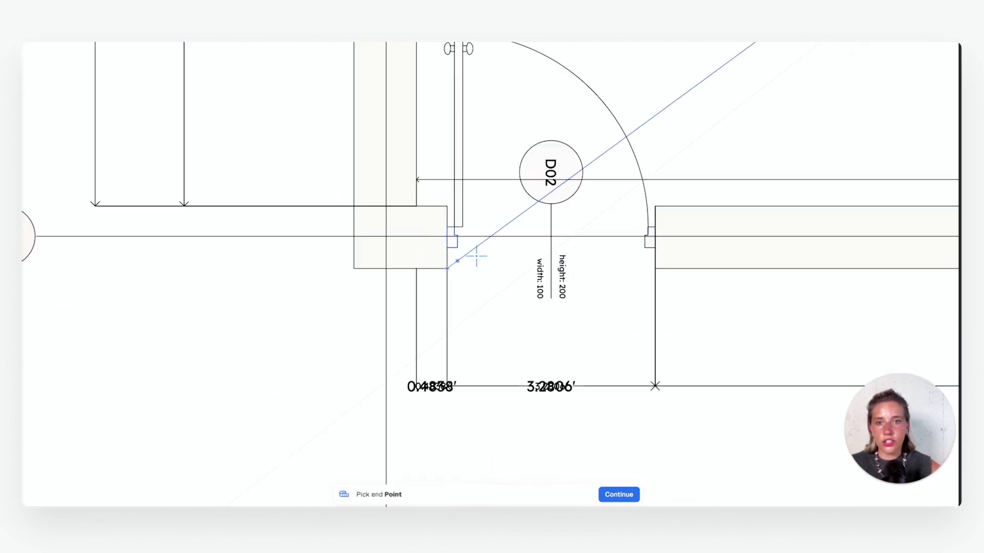
click(654, 268)
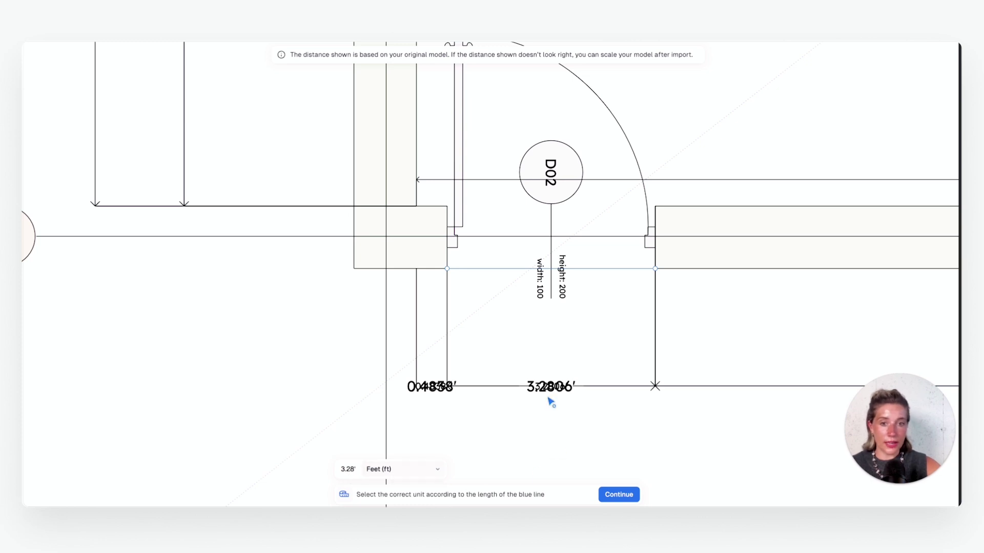
click(609, 495)
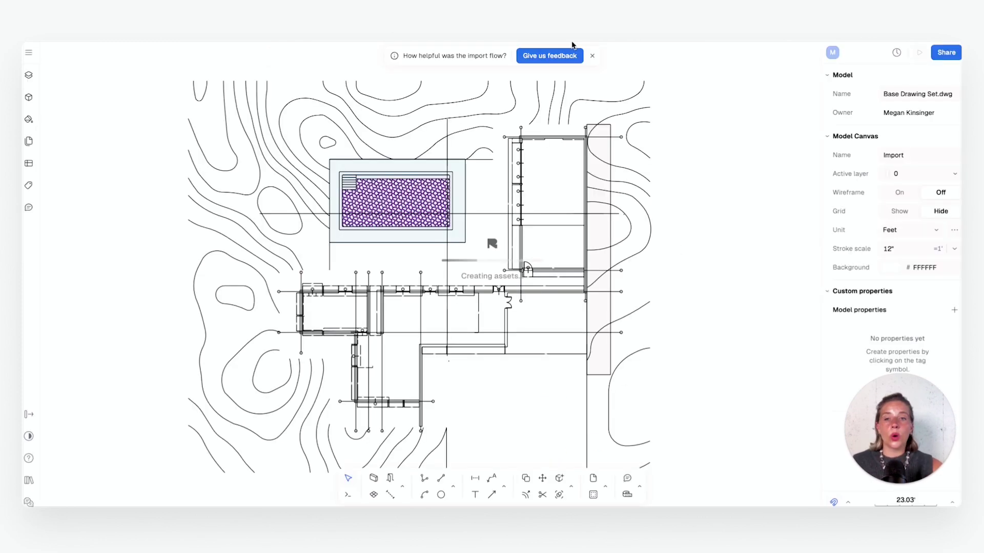
- Show the model's canvases and layers and check which canvas types can be added
click(28, 76)
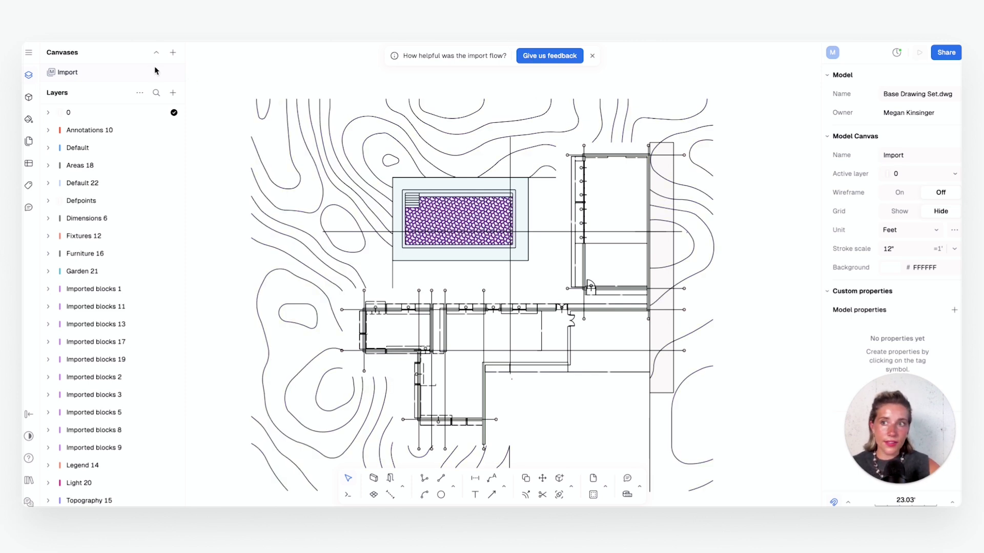
click(173, 53)
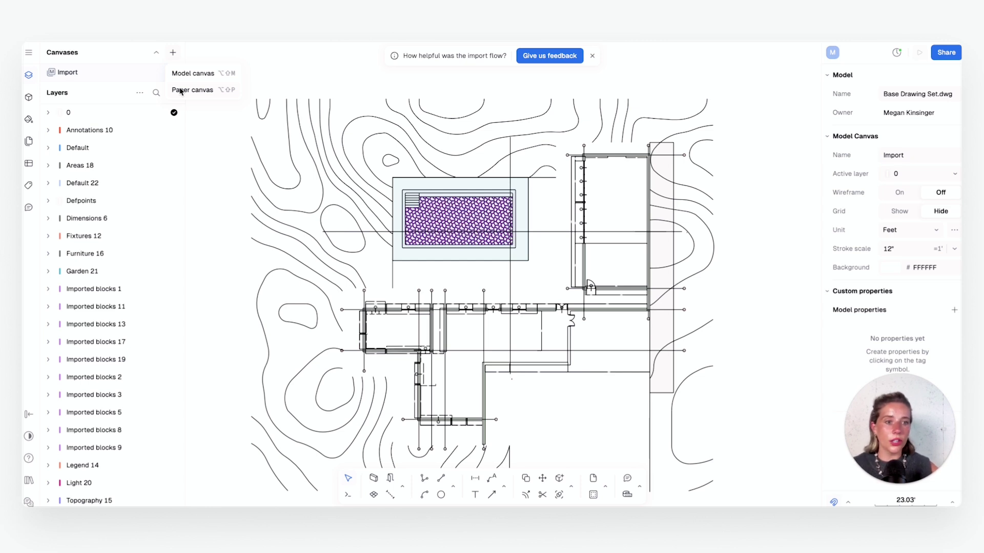
click(201, 122)
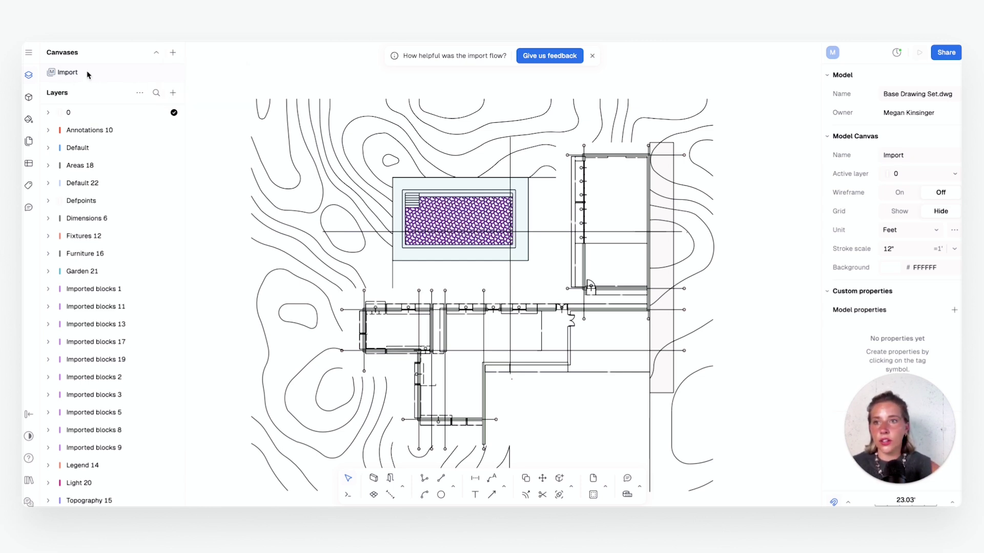
- Rename the imported canvas to Floor Plan
right_click(171, 79)
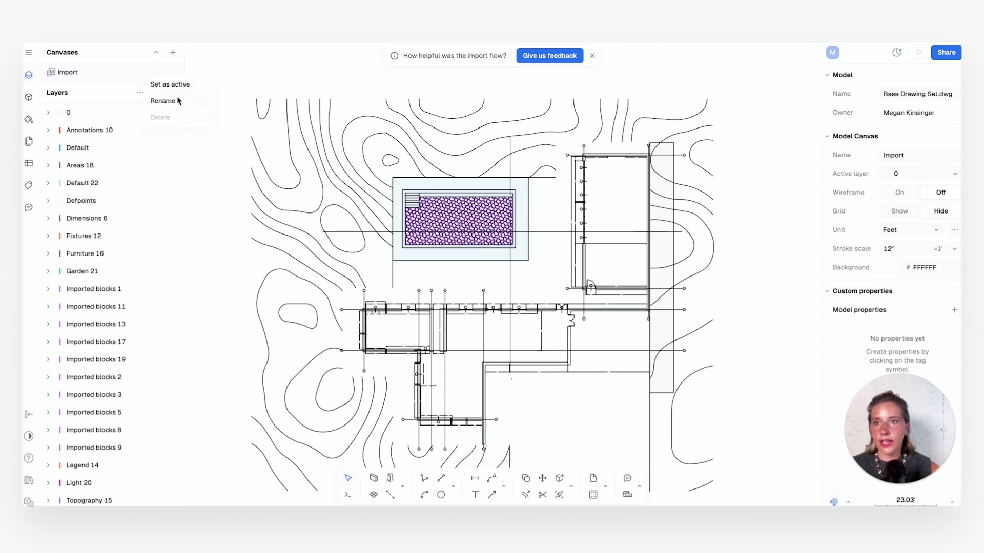
click(178, 101)
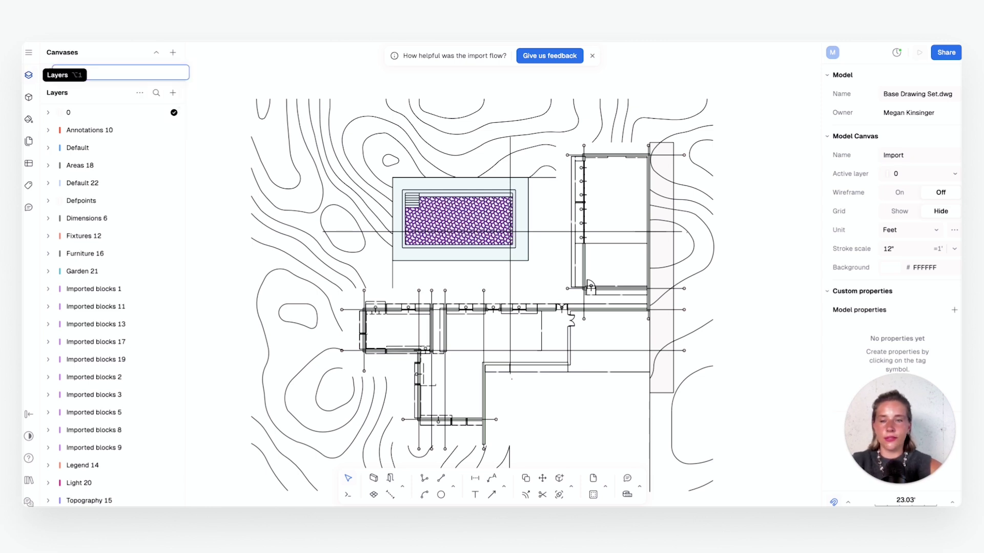
text(Floor Plan)
key(Return)
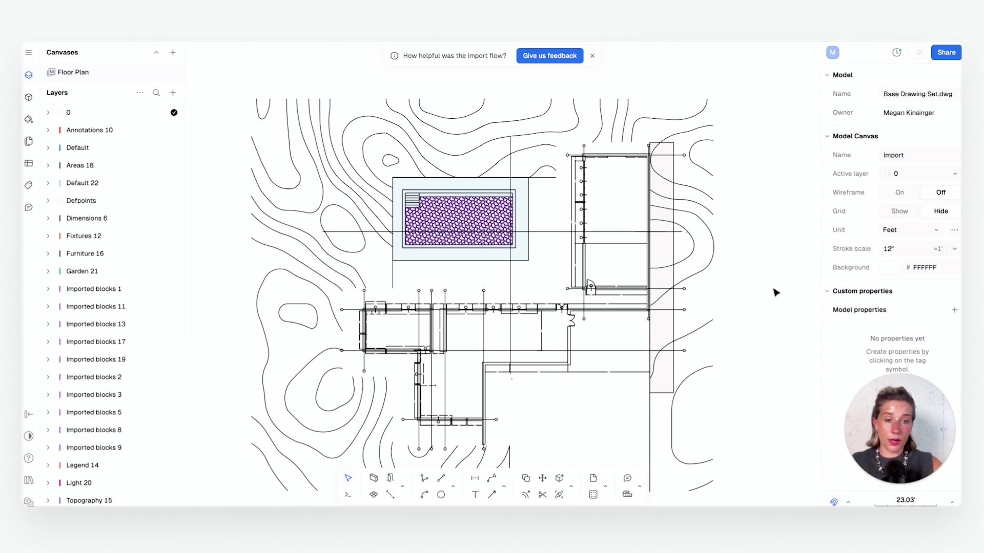
click(649, 312)
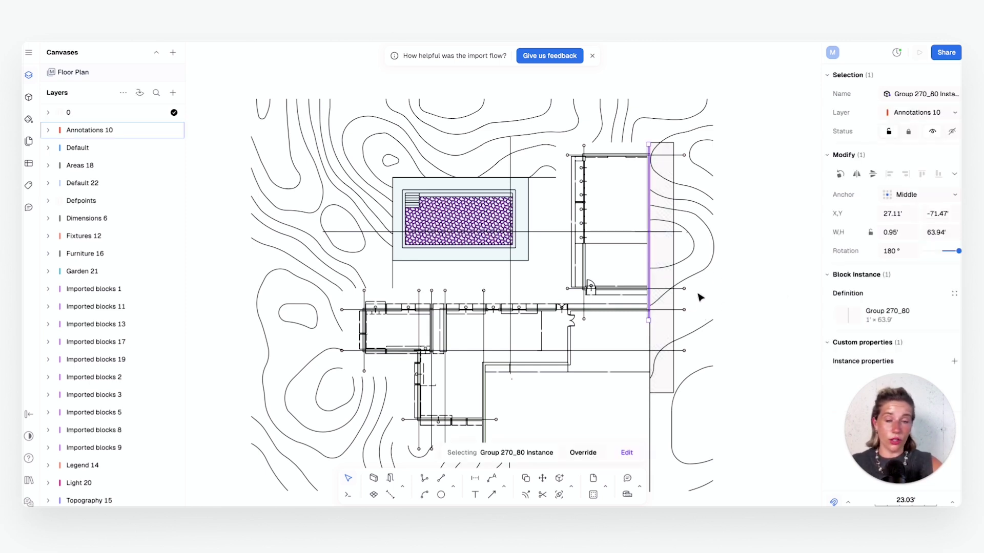
click(746, 159)
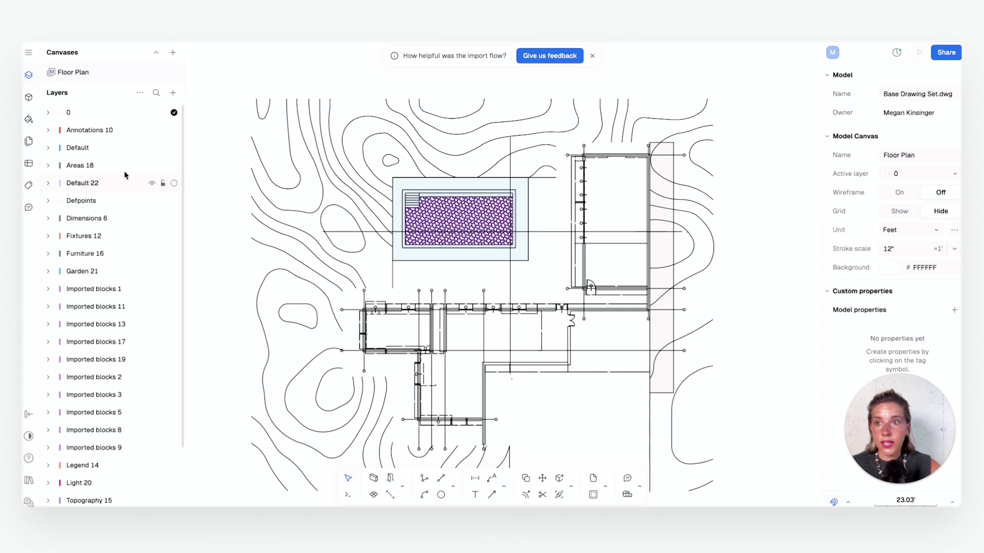
- Create a layer named CAD and move all layers from Default through Walls 7 into it
click(104, 148)
scroll(118, 217, down, 3)
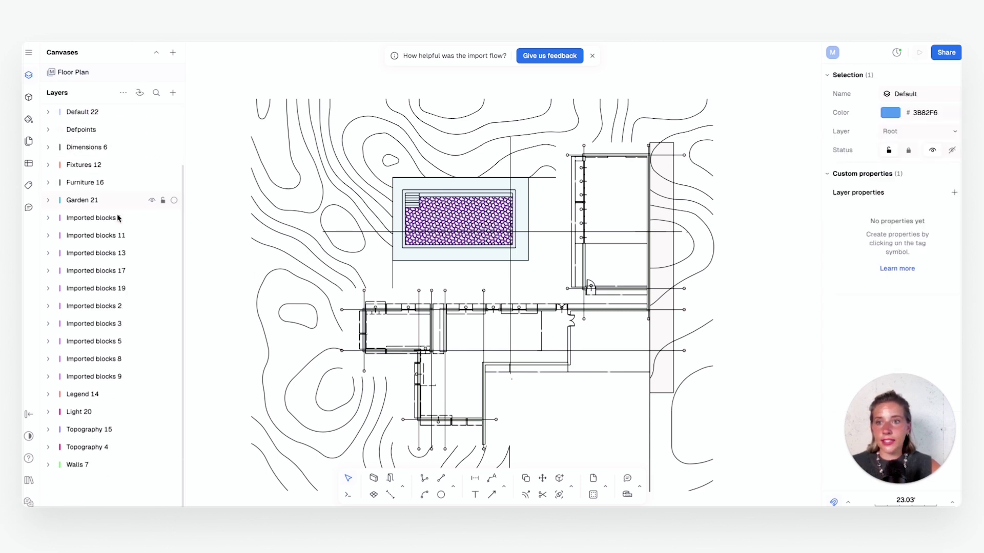
shift+click(93, 463)
scroll(115, 333, up, 3)
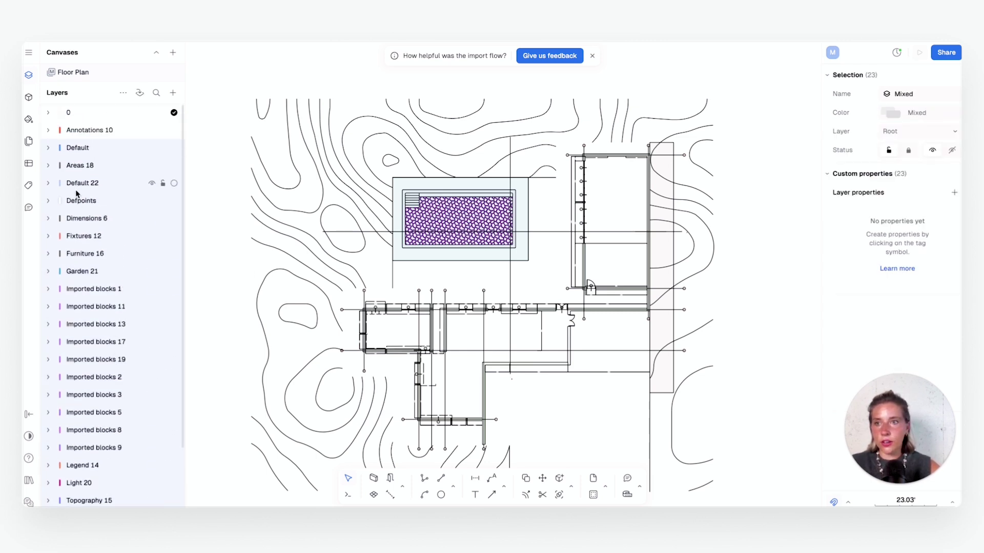
click(172, 93)
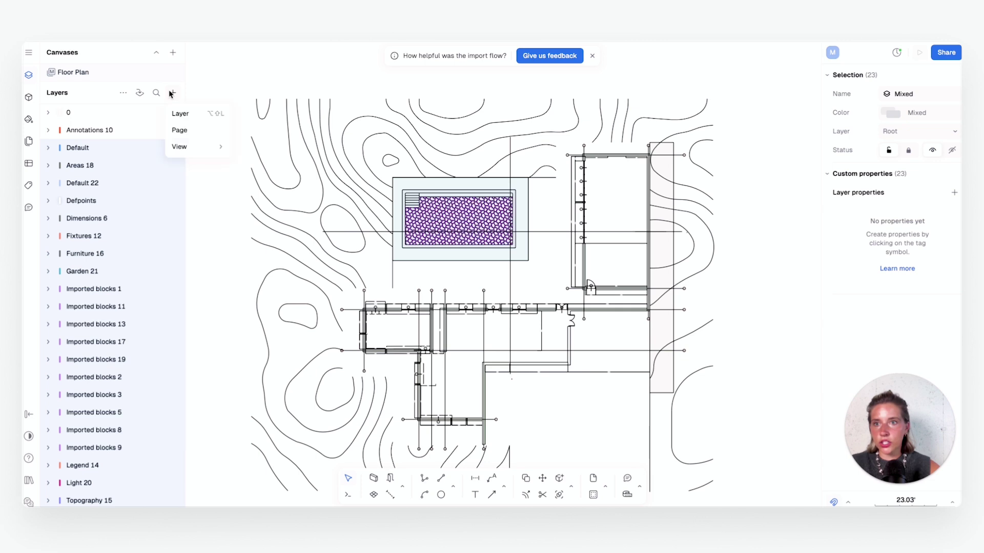
click(194, 120)
text(CAD)
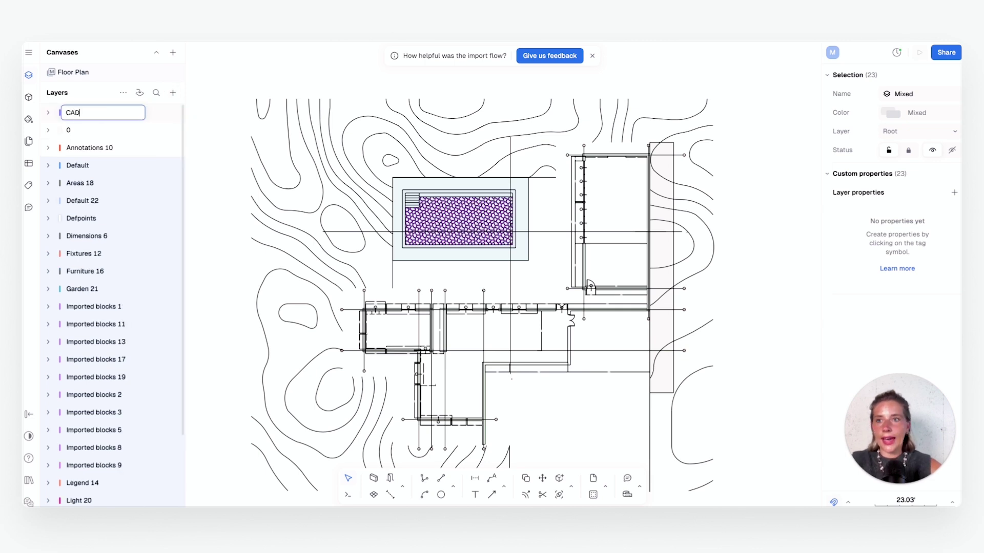
key(Return)
drag(88, 164, 89, 112)
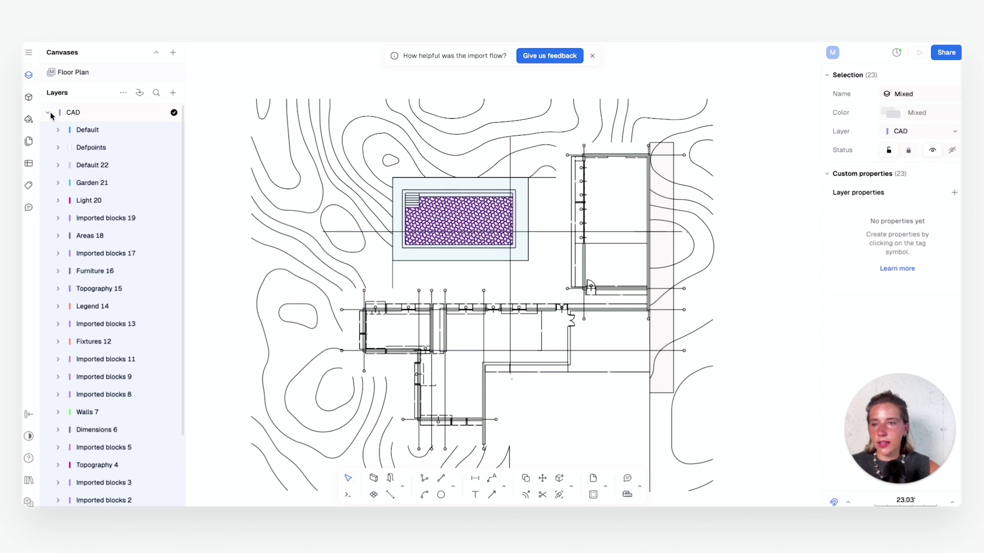
- Collapse the CAD layer and move the Annotations 10 layer into it
click(48, 113)
click(85, 146)
mouse_move(84, 145)
mouse_down()
mouse_move(75, 113)
mouse_move(88, 119)
mouse_up()
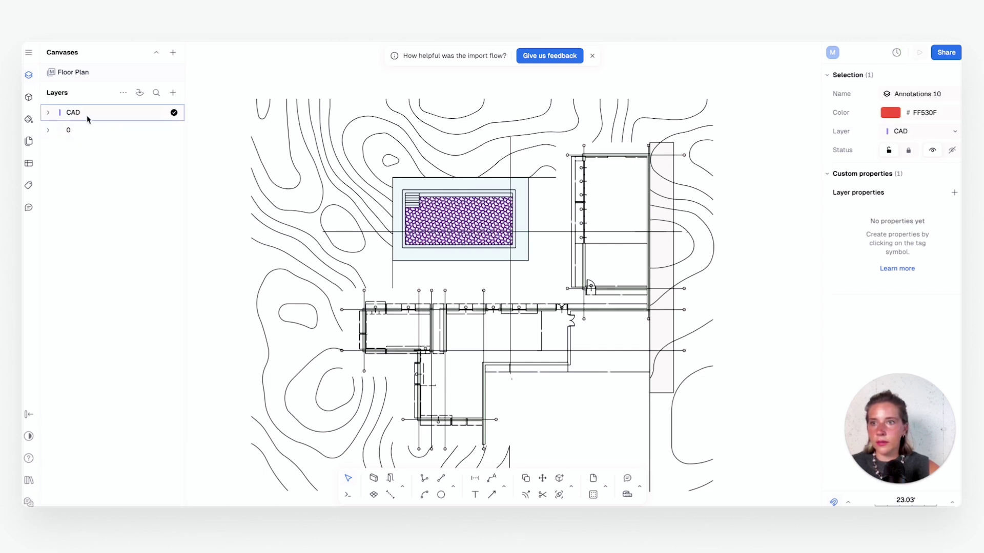
- Expand the CAD layer and review its sublayers from Annotations 10 down to Imported blocks 1
click(48, 112)
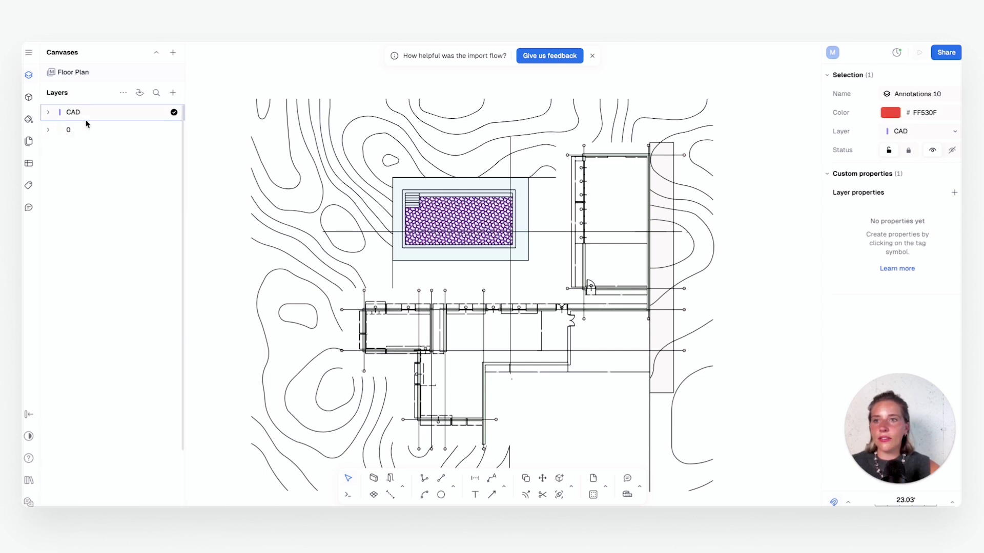
click(79, 112)
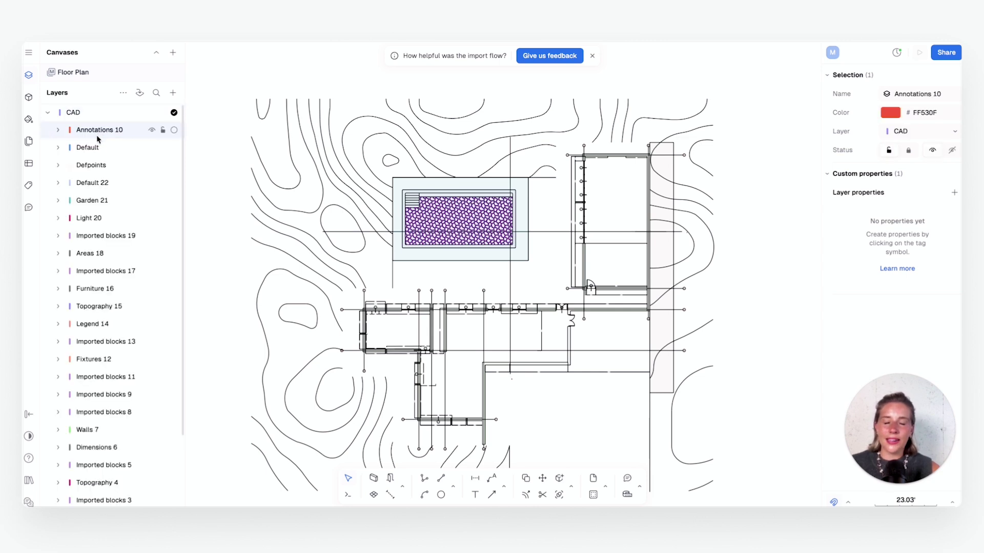
scroll(138, 228, down, 3)
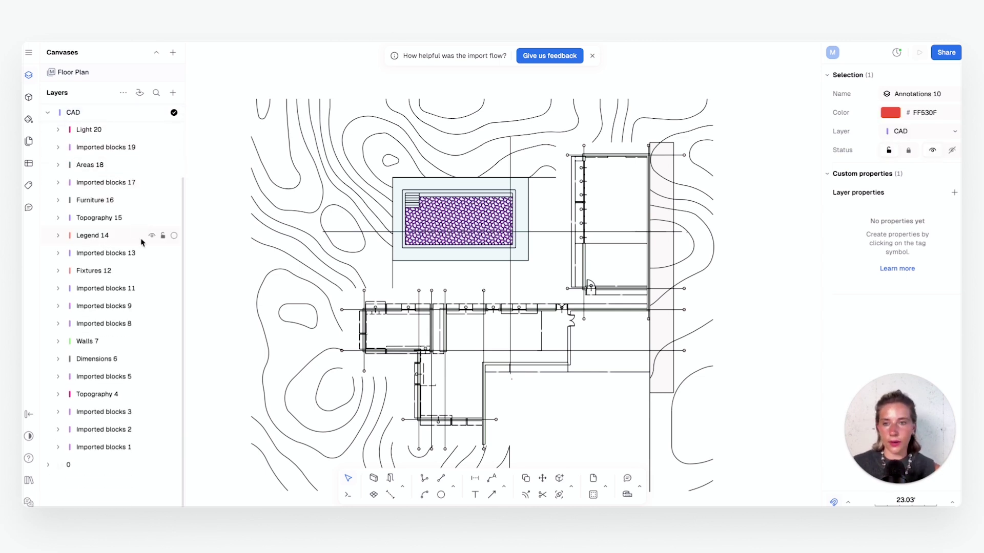
click(108, 447)
scroll(128, 205, up, 3)
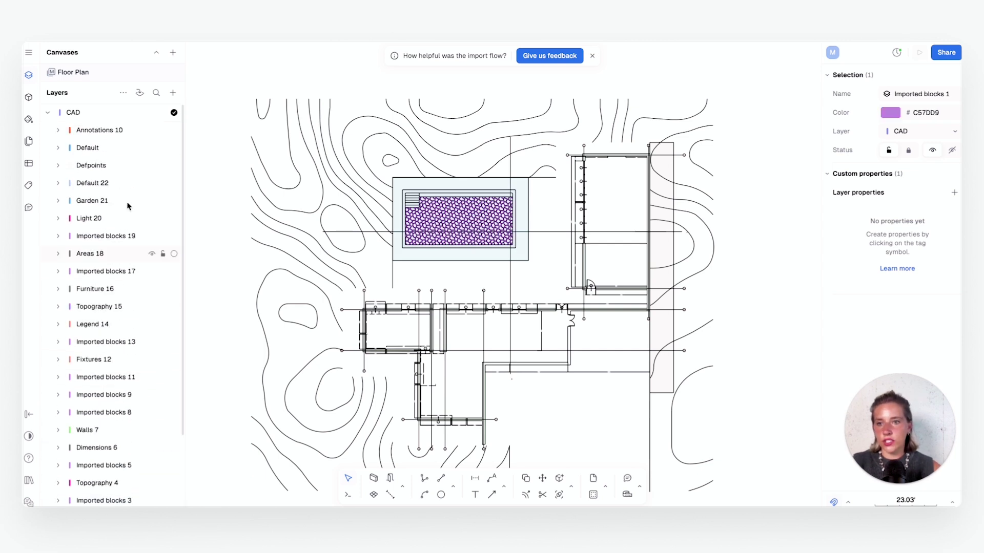
- Lock all sublayers of the CAD layer from Annotations 10 to Imported blocks 1 together, and collapse the CAD layer
shift+click(123, 129)
right_click(124, 130)
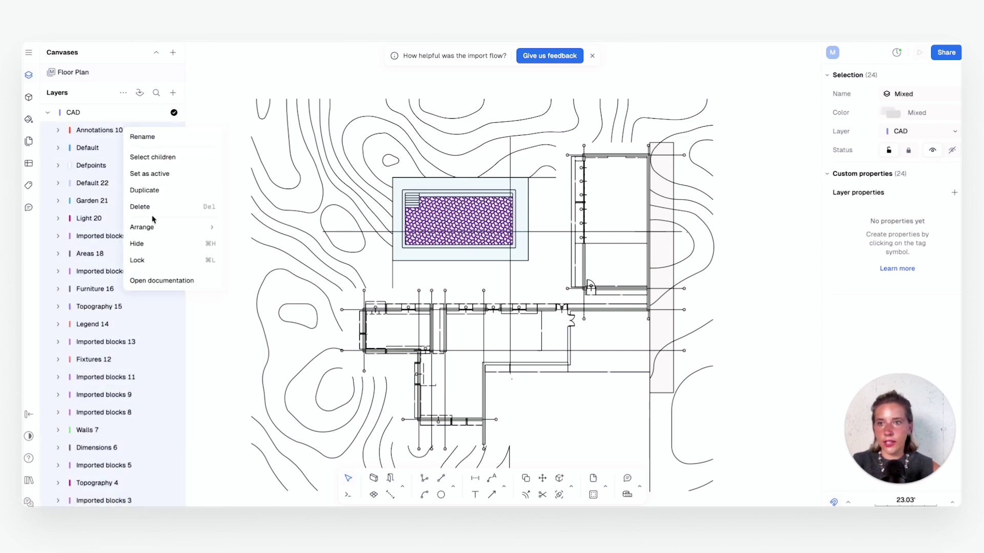
click(142, 263)
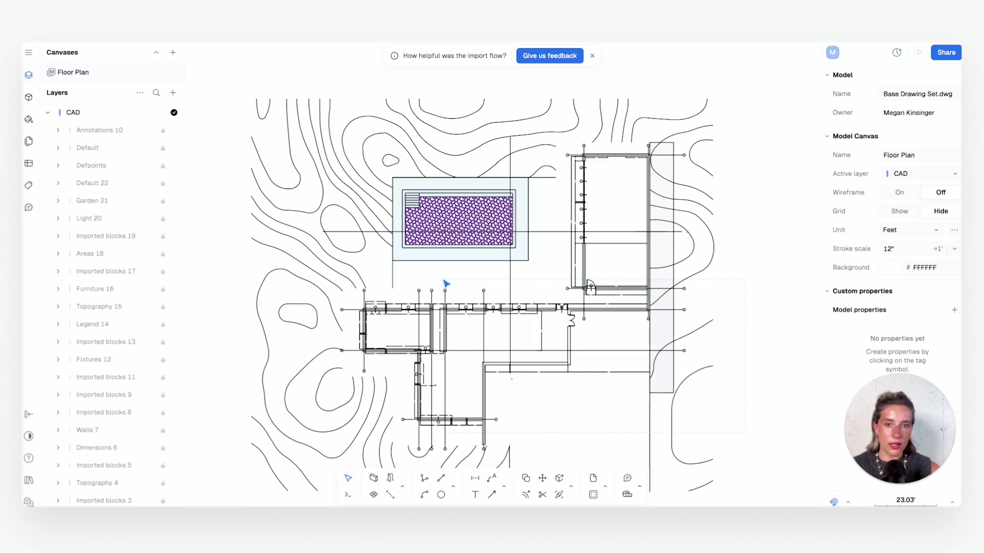
click(48, 112)
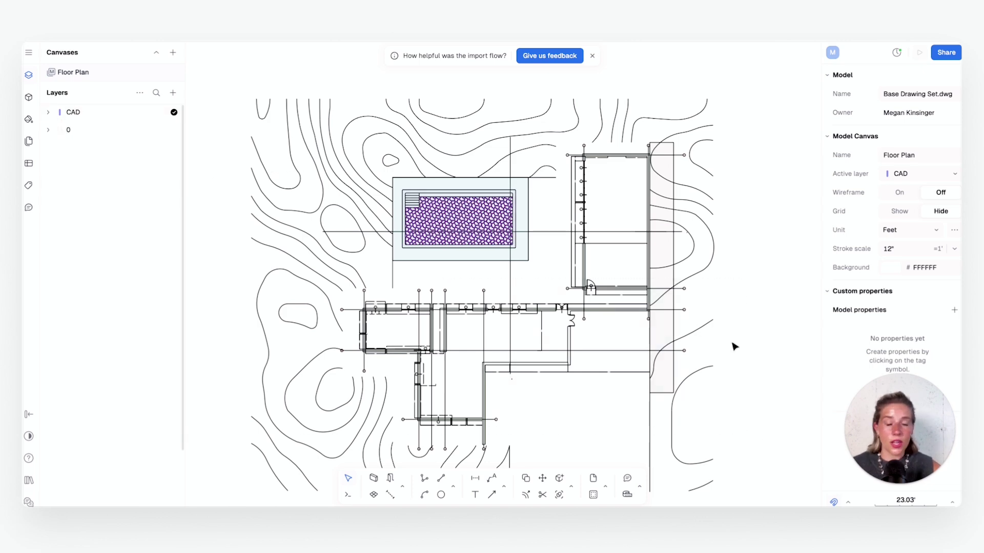
- Create a new top-level layer named Openings
scroll(515, 372, down, 5)
scroll(520, 374, up, 10)
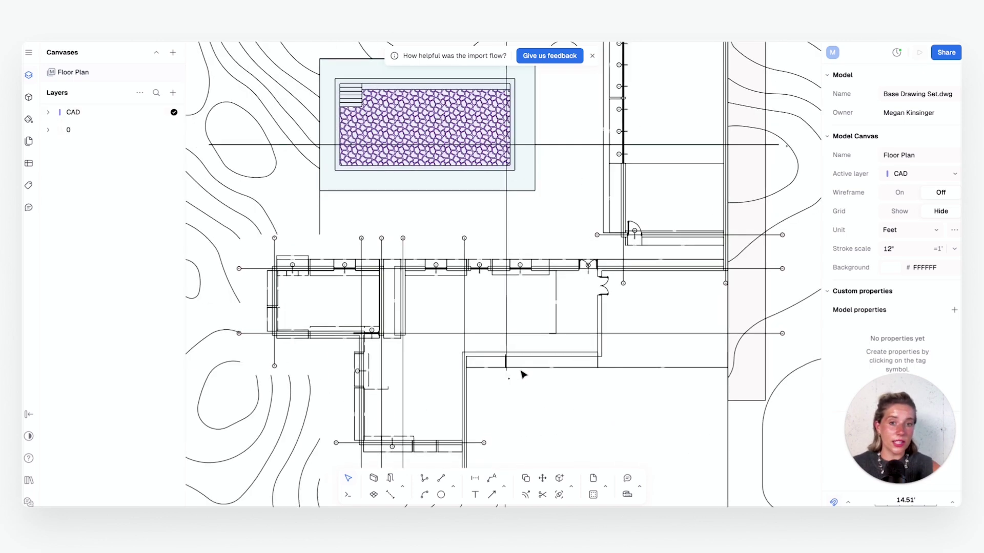
scroll(563, 315, left, 3)
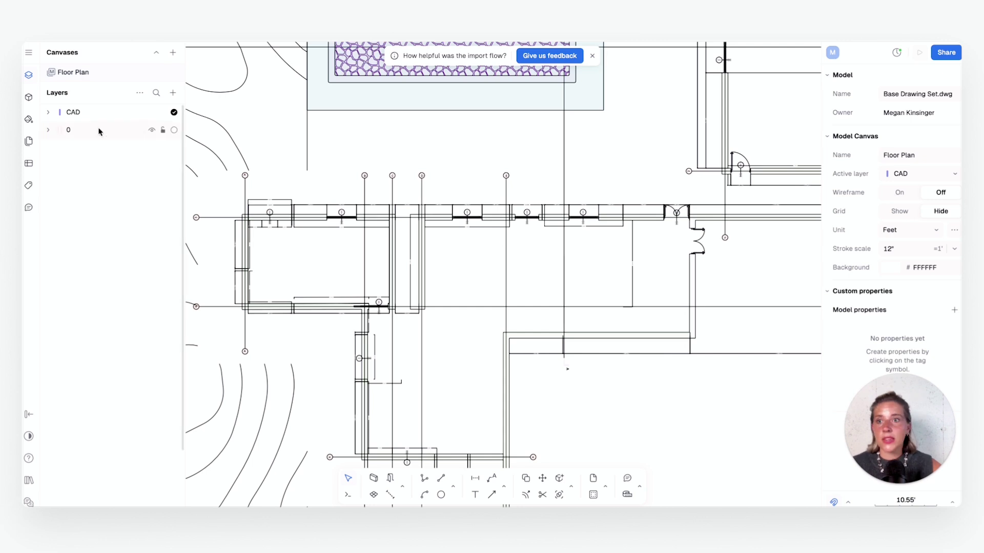
click(174, 100)
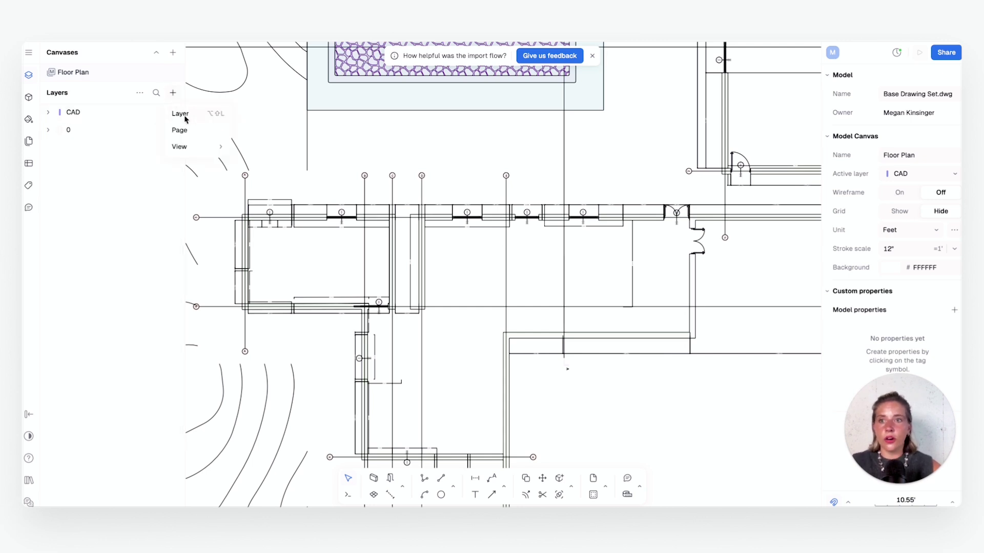
click(185, 115)
text(Openings)
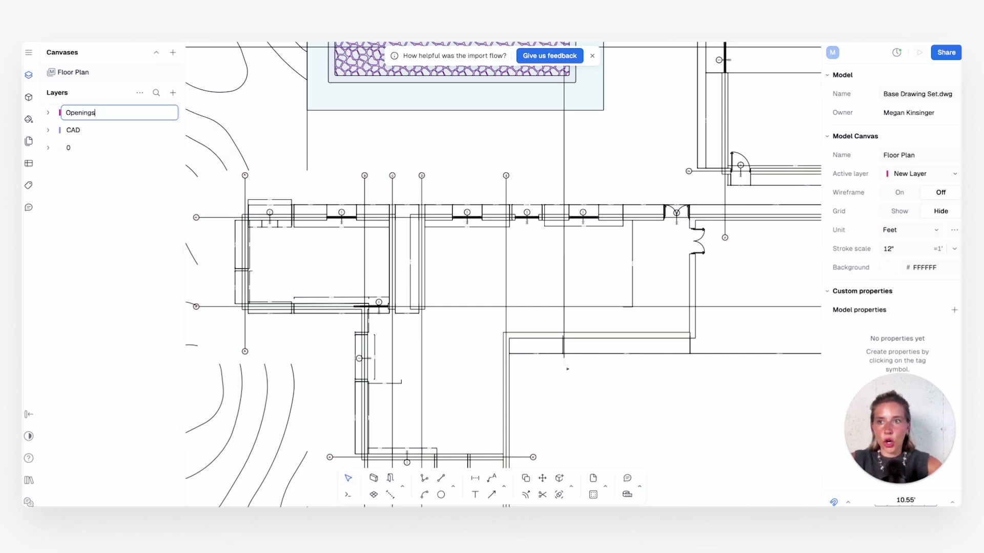
key(Return)
- Add another top-level layer named Walls
click(173, 93)
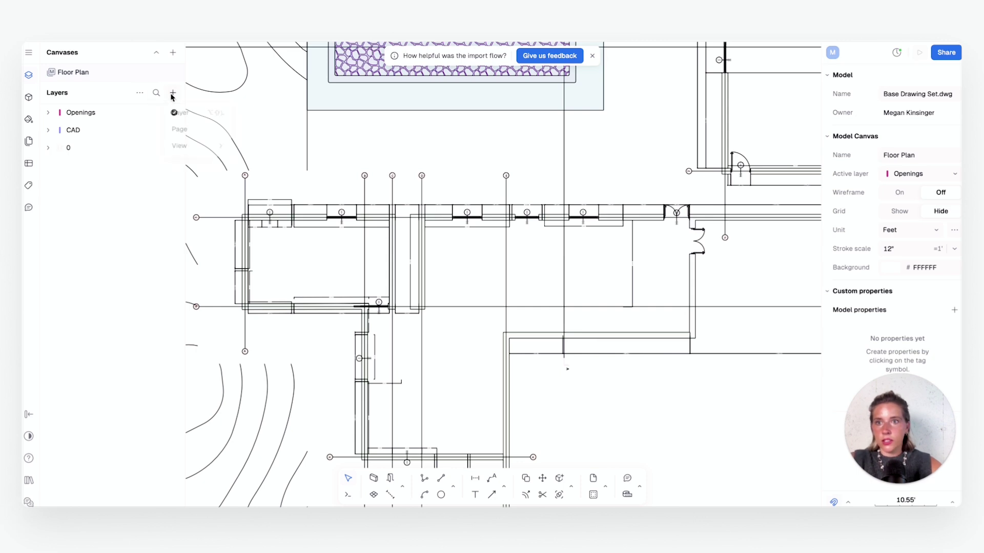
click(186, 119)
text(W)
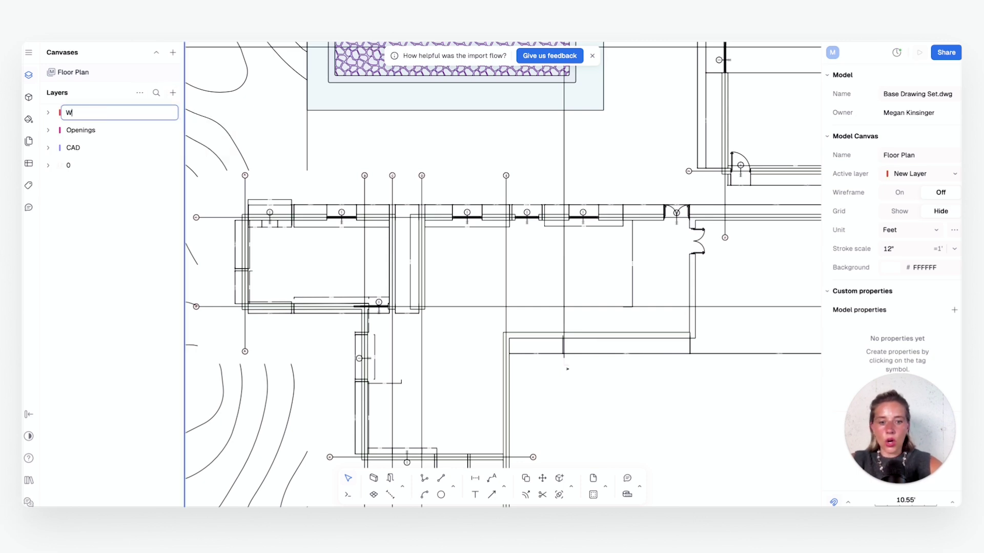
text(alls)
key(Return)
- Add a third top-level layer named Annotations
click(173, 93)
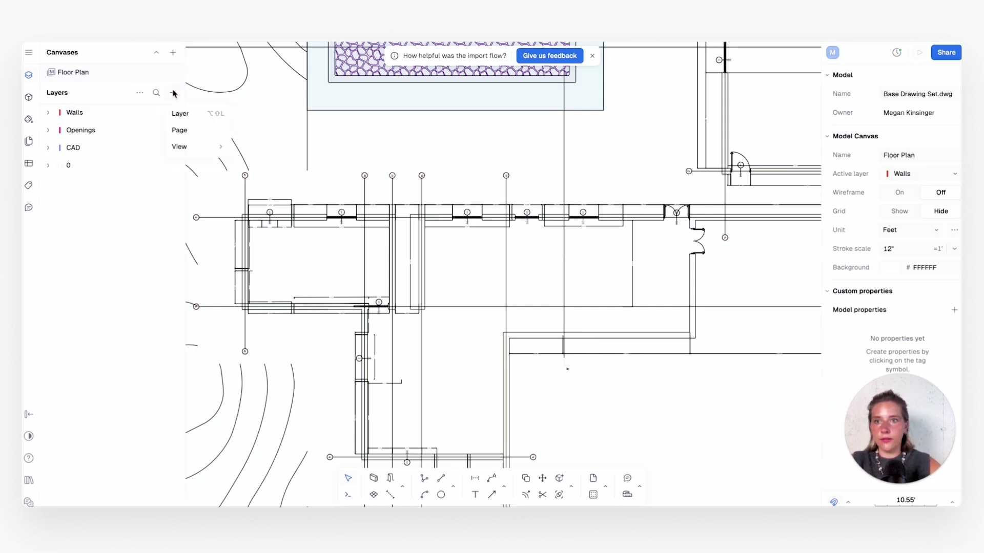
click(180, 114)
text(Annotations)
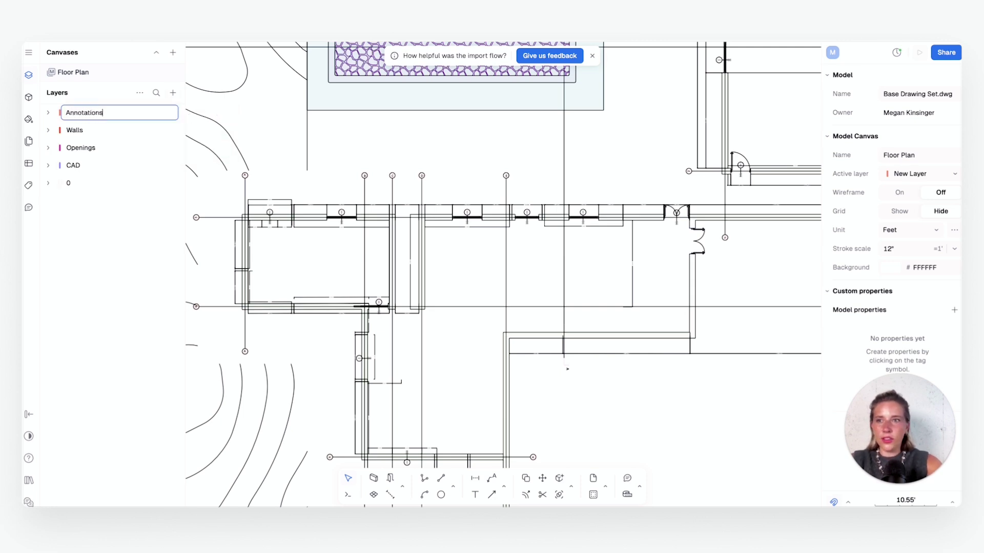
key(Return)
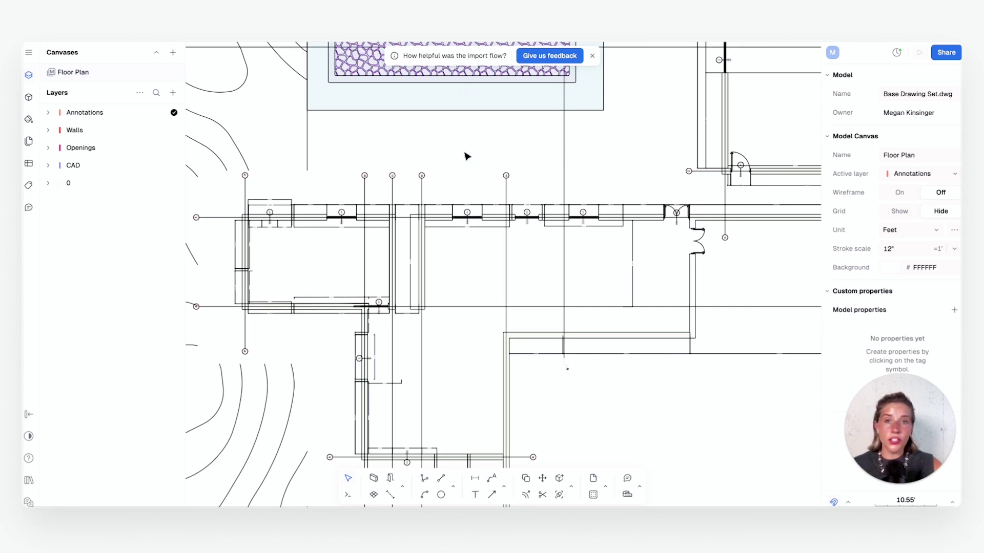
- Examine the imported floor plan, from the overall site down to the wall and windows between grid lines B and E
ctrl+scroll(465, 154, down, 5)
ctrl+scroll(500, 293, up, 1)
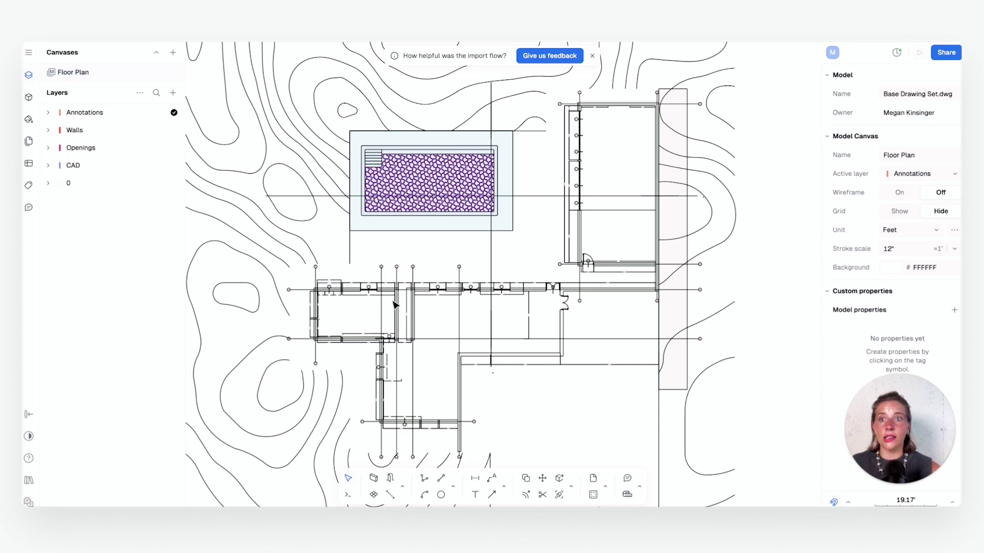
scroll(512, 321, down, 3)
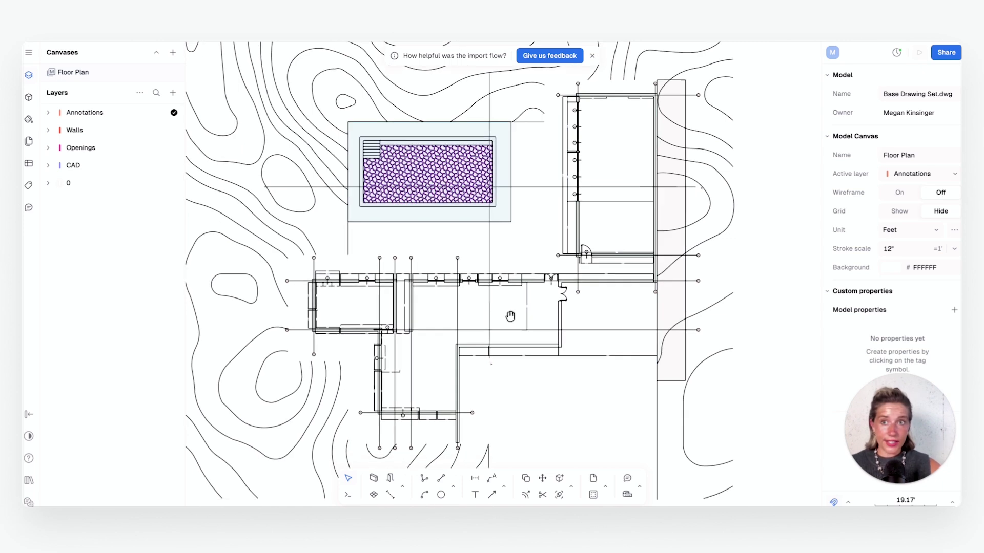
scroll(456, 320, up, 2)
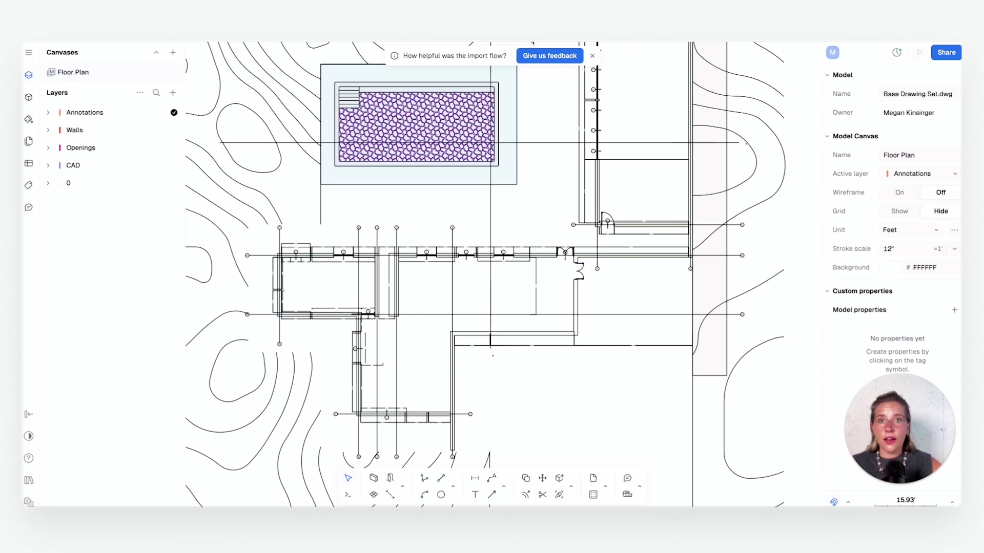
middle_drag(564, 120, 606, 270)
scroll(509, 351, down, 2)
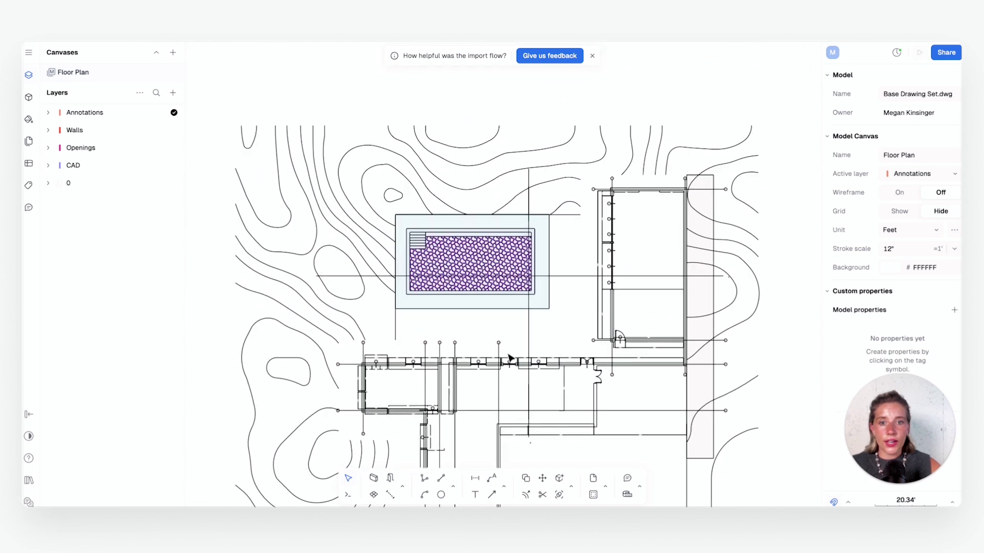
scroll(474, 356, up, 2)
scroll(484, 355, up, 2)
middle_drag(487, 354, 487, 281)
scroll(487, 284, up, 2)
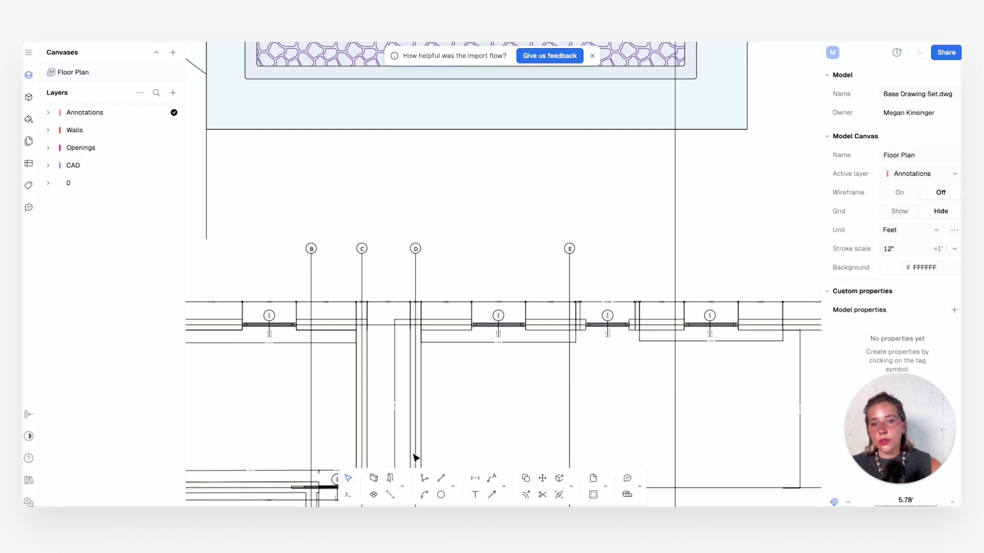
- Make Walls the active layer and draw a horizontal wall about 7.07' long in the empty area below the pool
click(82, 131)
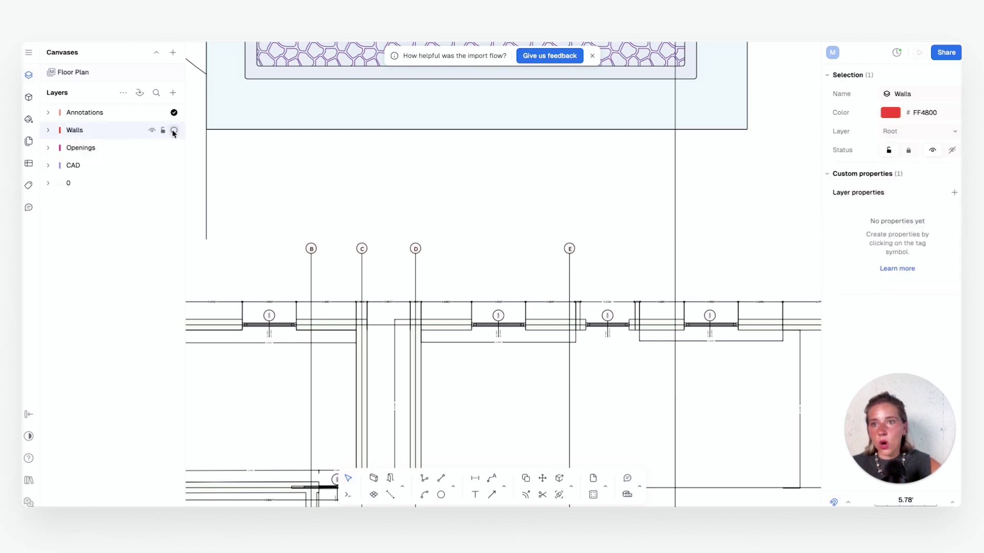
click(174, 130)
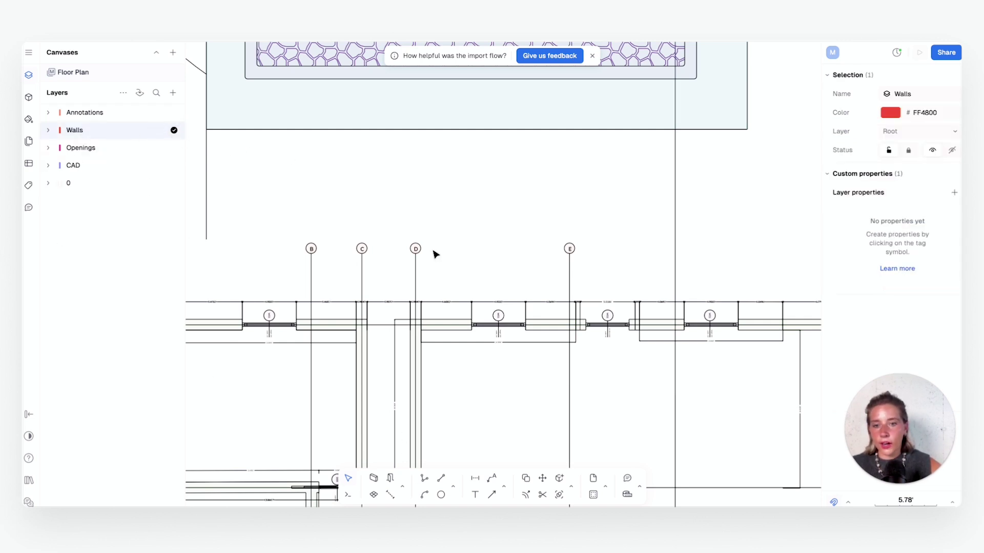
click(374, 479)
scroll(441, 164, up, 2)
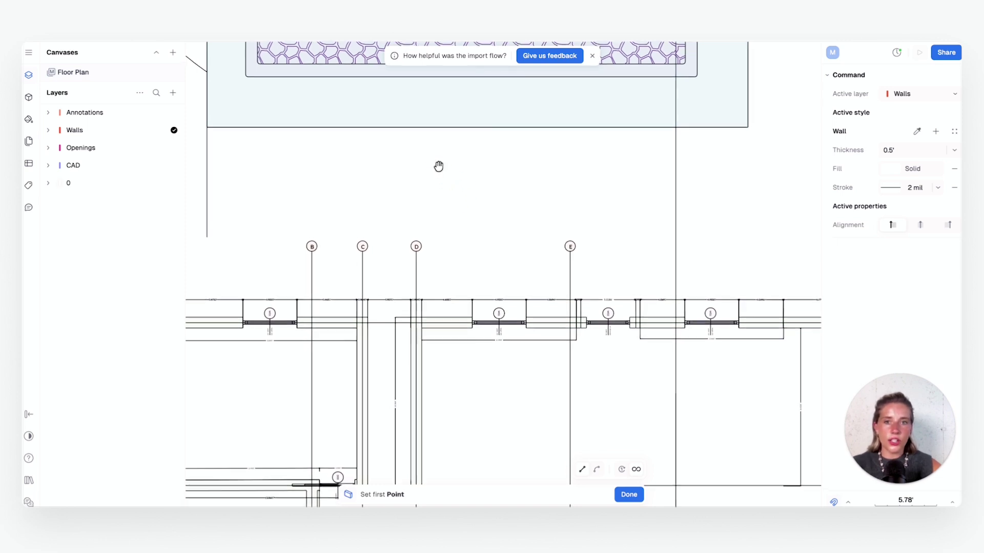
scroll(440, 164, up, 1)
click(439, 165)
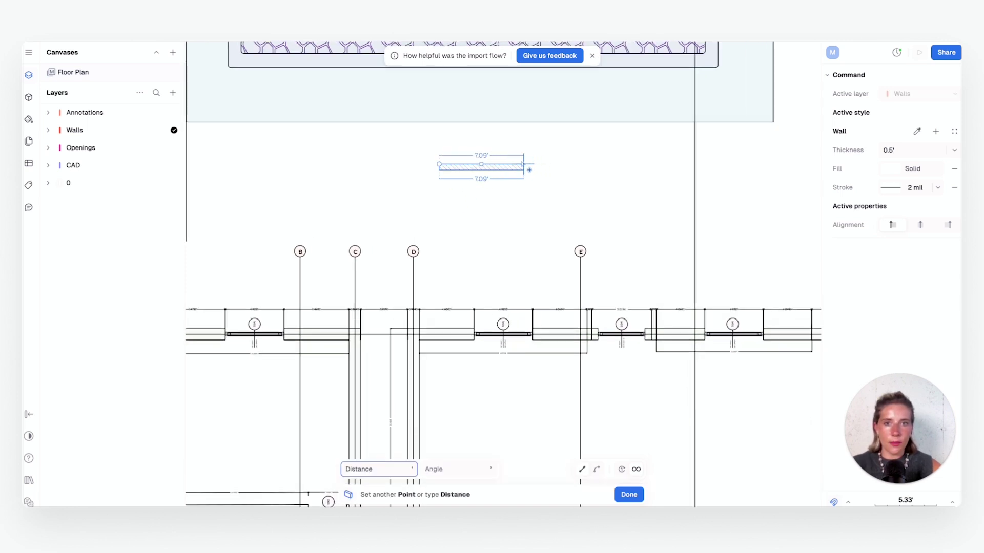
double_click(525, 167)
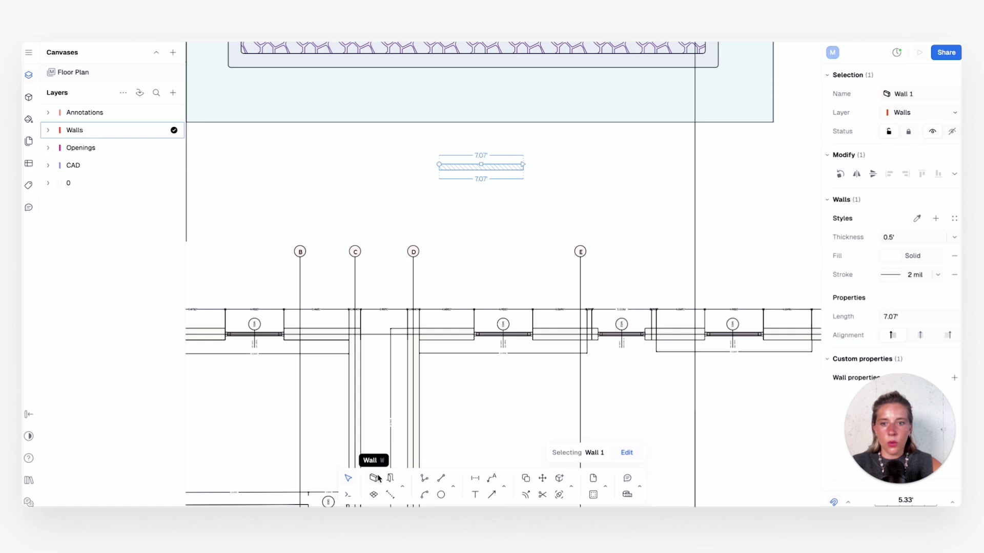
- Draw a second horizontal wall about 7.17' long just below and parallel to the first one
click(374, 476)
click(439, 186)
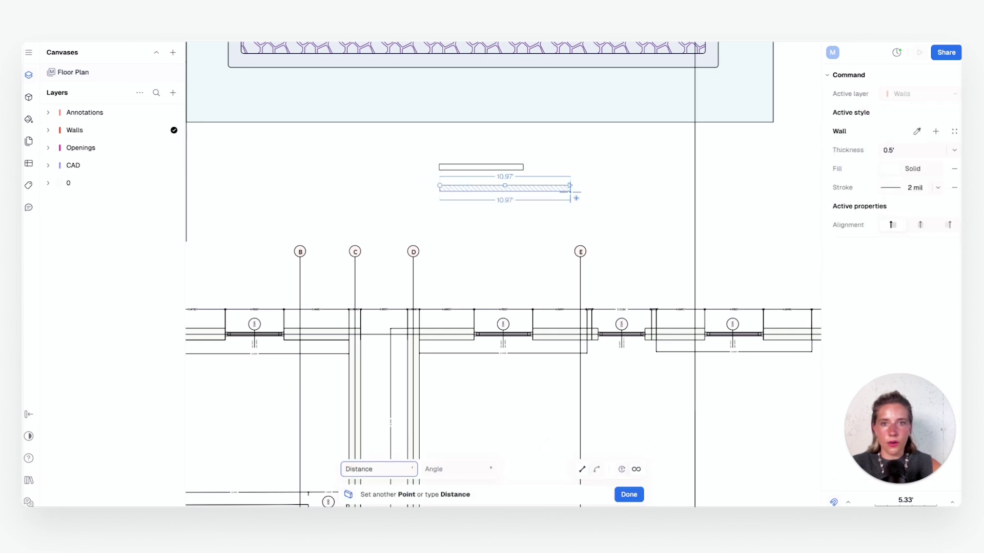
double_click(525, 187)
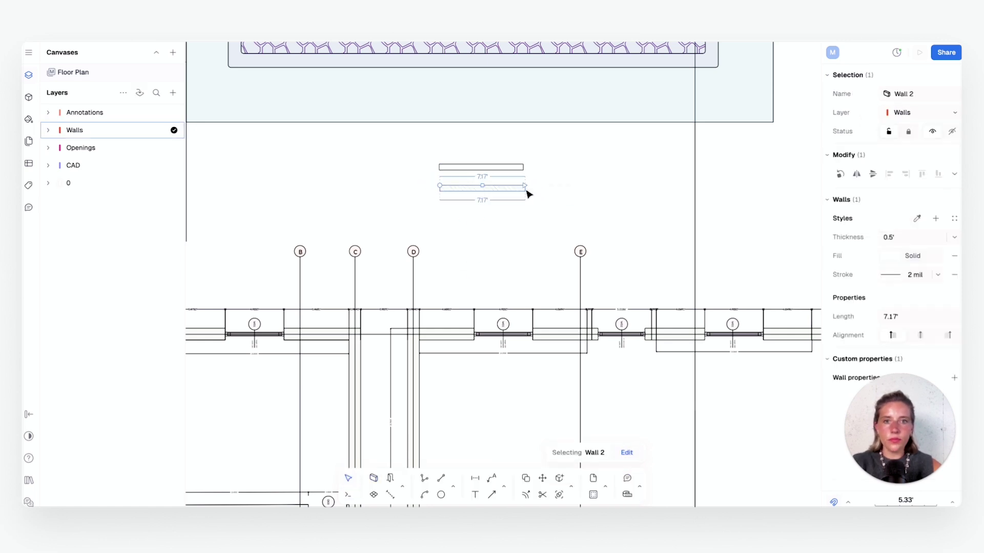
key(Escape)
- Examine the style settings and properties of the upper of the two drawn walls
click(515, 178)
scroll(517, 179, up, 5)
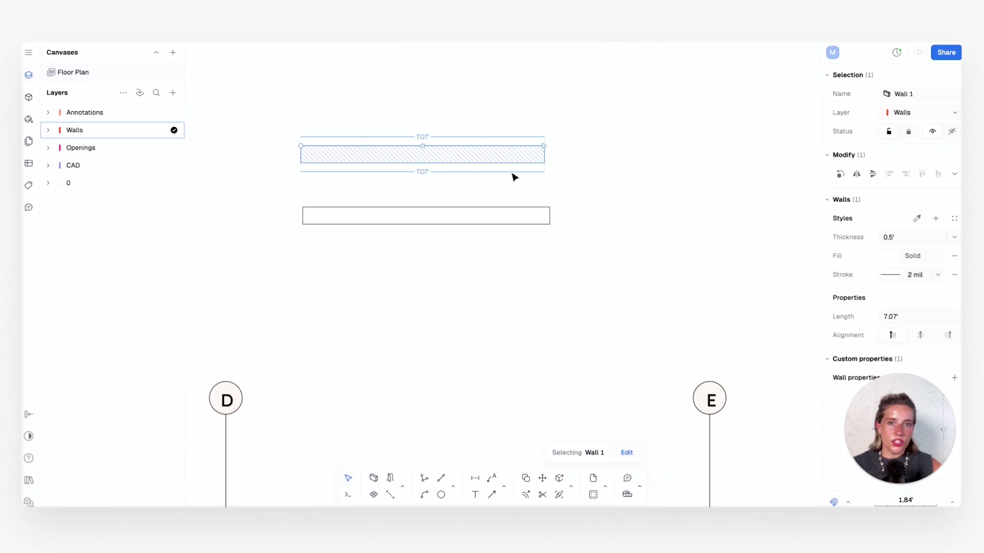
scroll(875, 219, down, 1)
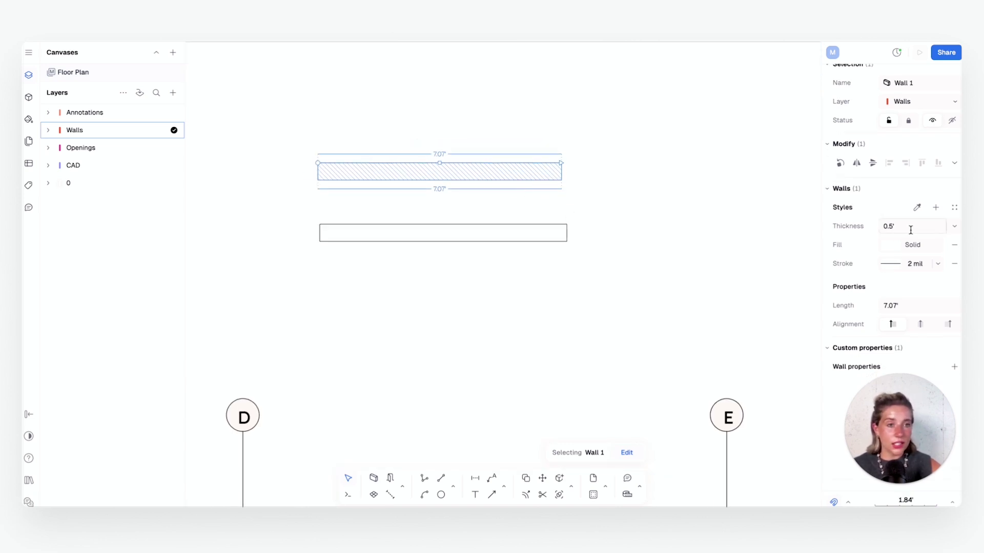
scroll(711, 262, down, 5)
key(Escape)
- Place a dimension across the thickness of the imported vertical wall at grid line D
ctrl+scroll(575, 226, down, 5)
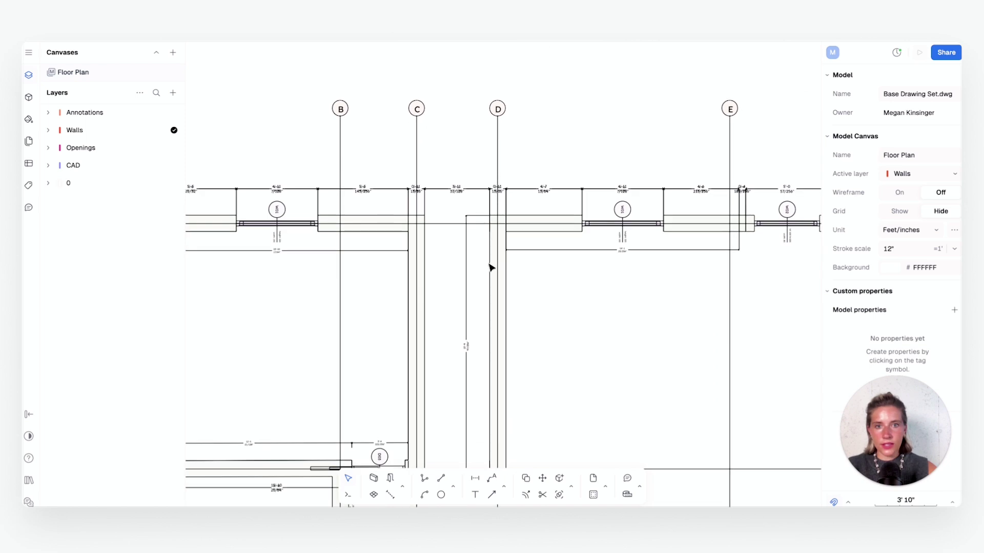
ctrl+scroll(494, 306, up, 2)
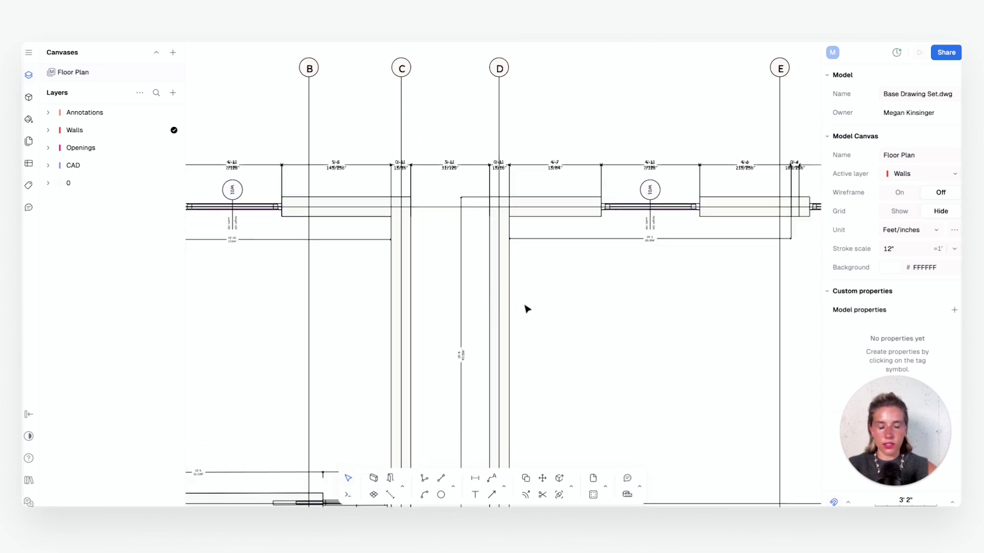
scroll(527, 309, up, 3)
ctrl+scroll(521, 342, down, 1)
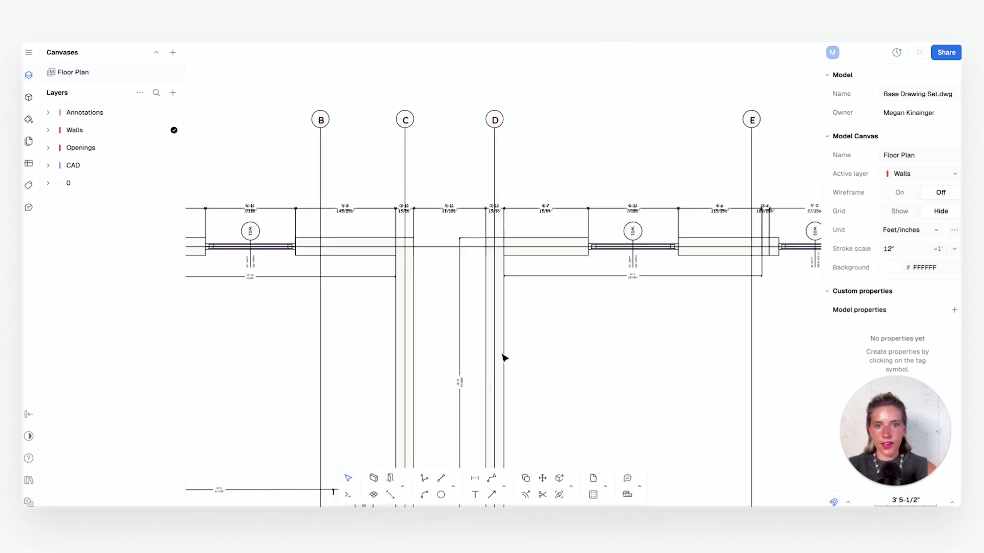
click(474, 478)
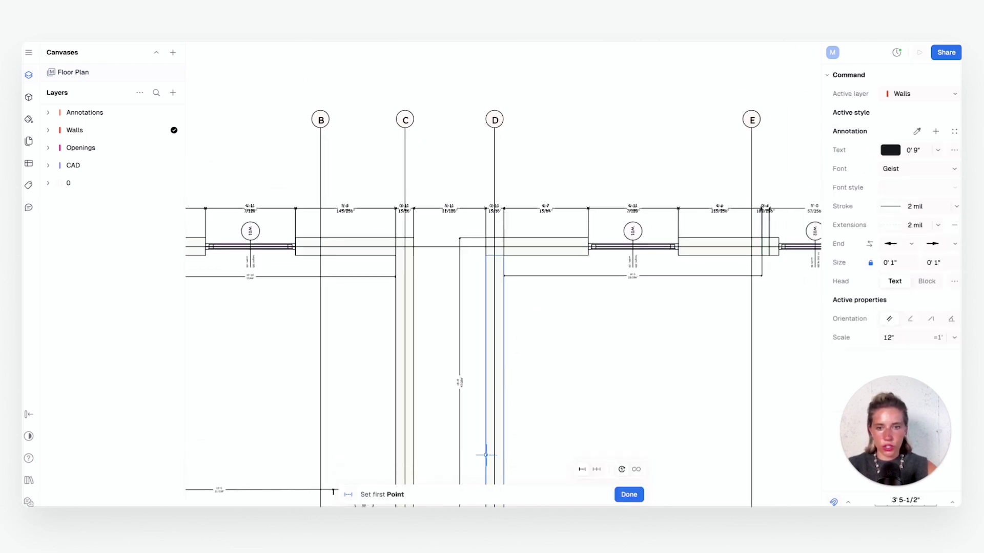
click(502, 425)
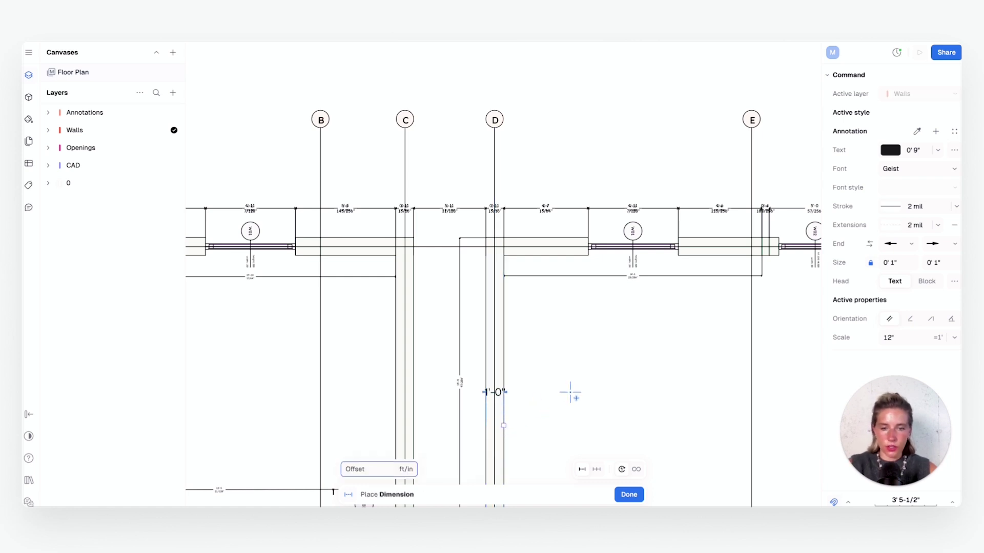
click(570, 393)
- Set the thickness of the upper drawn wall below the pool to 12 inches
scroll(512, 352, up, 5)
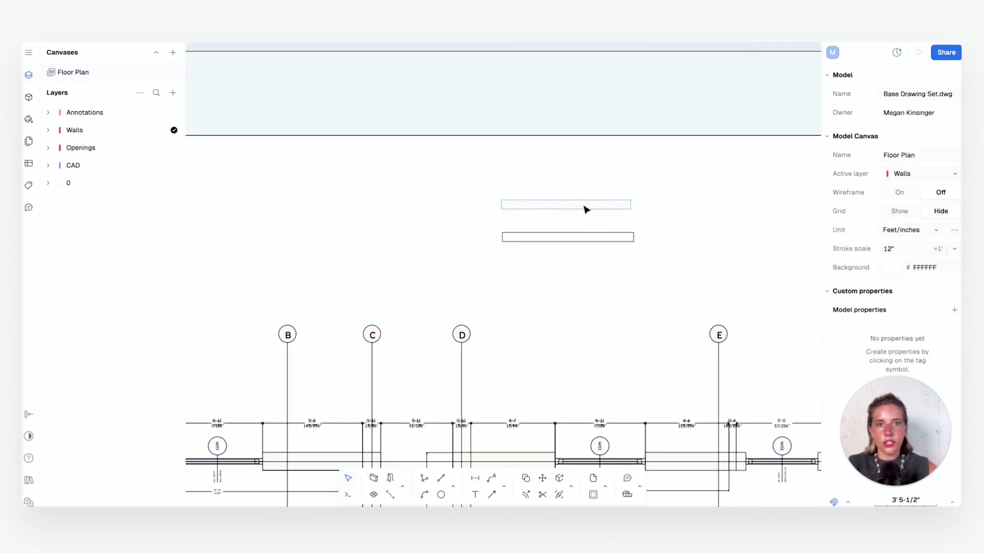
click(586, 205)
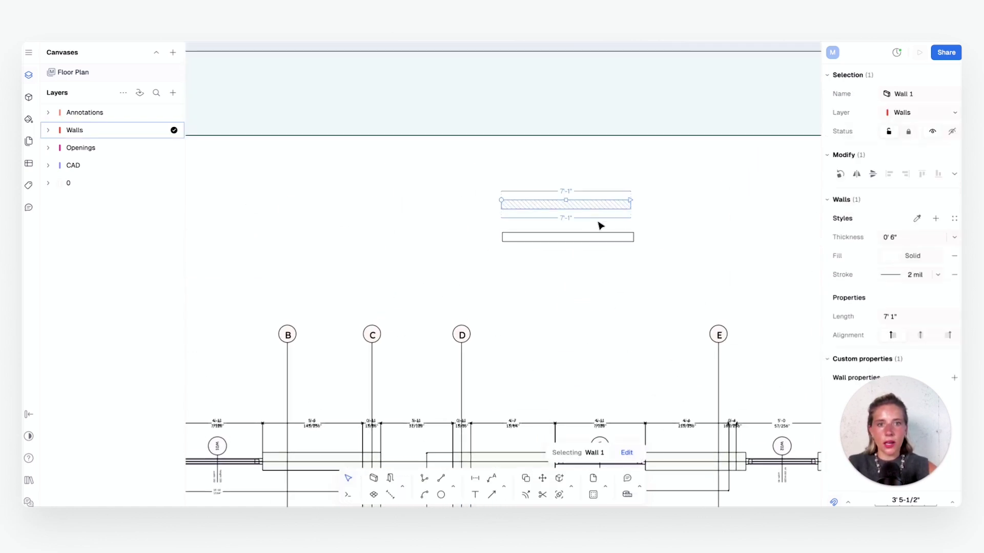
click(929, 234)
text(12)
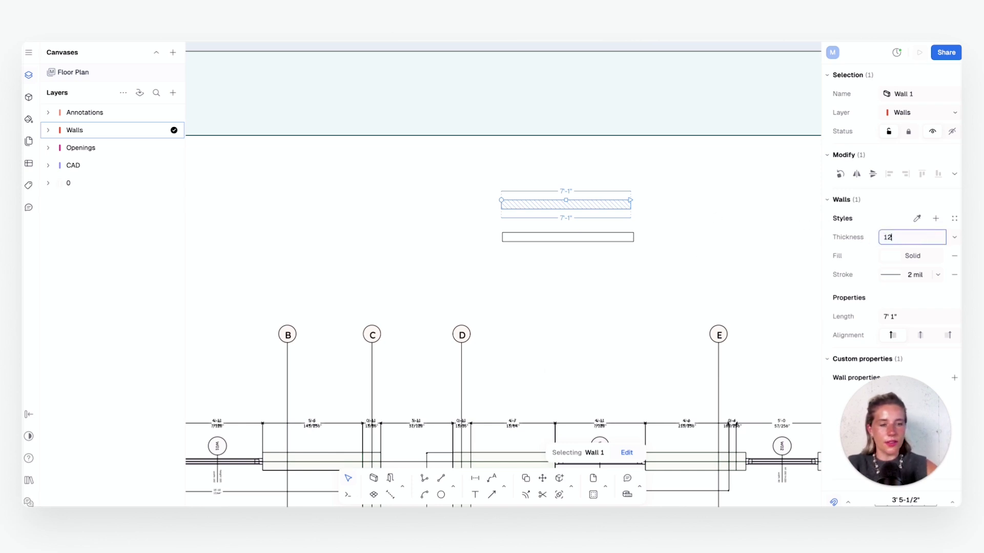
key(Return)
scroll(518, 198, up, 5)
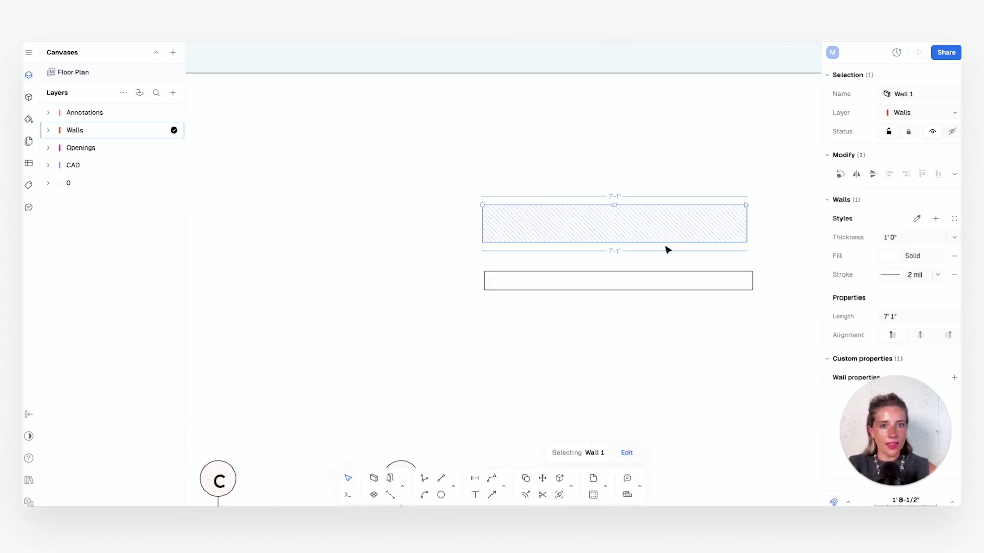
- Try solid red FF0000 and blue 0062FF fills on the upper drawn wall
middle_drag(668, 248, 510, 219)
click(921, 254)
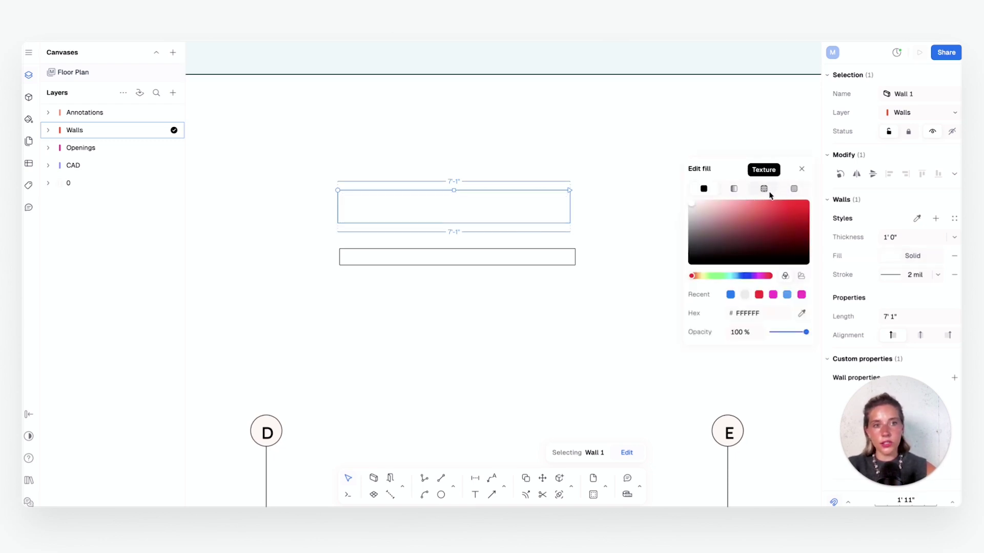
drag(749, 218, 819, 204)
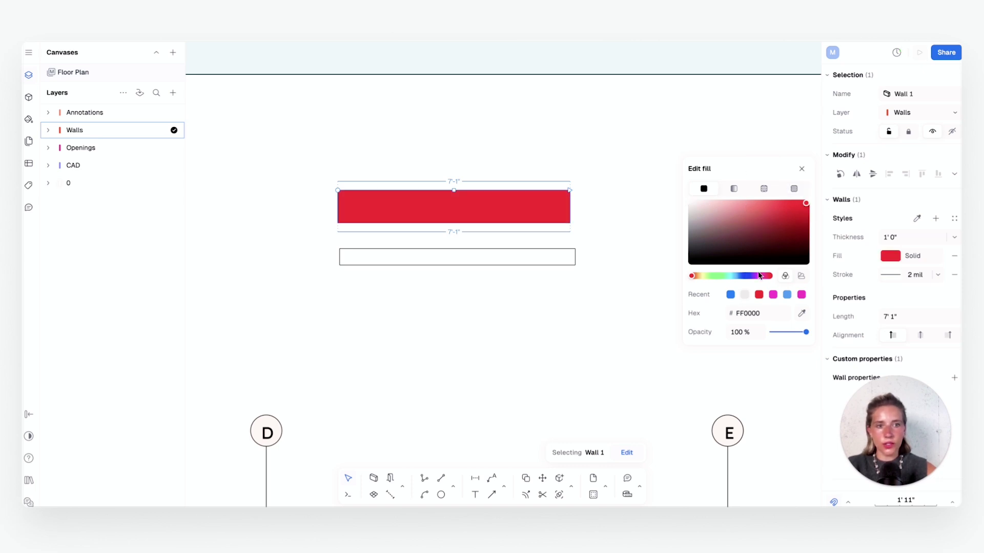
click(730, 295)
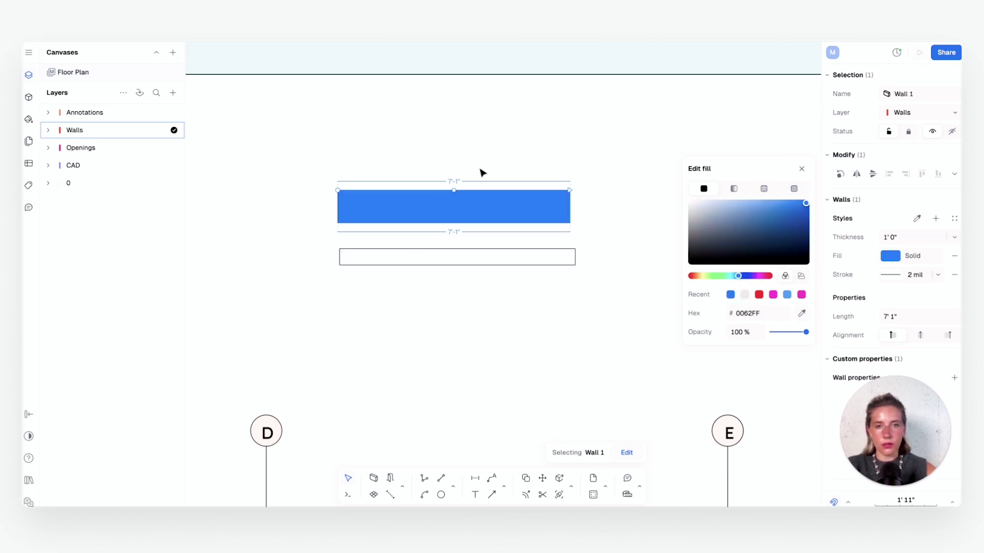
- Try a Square 300x300 hatch fill rotated 106° on the upper wall
click(794, 189)
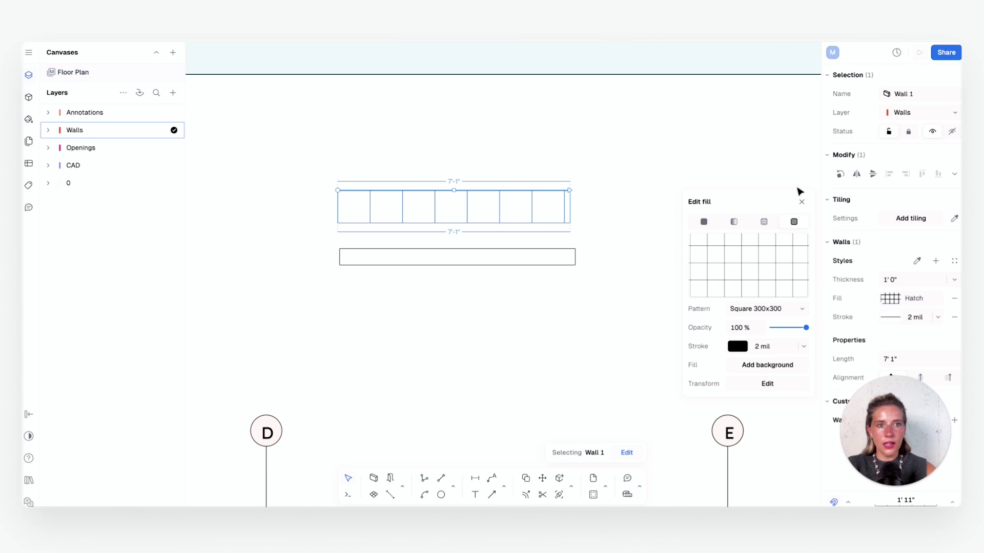
click(764, 222)
click(793, 221)
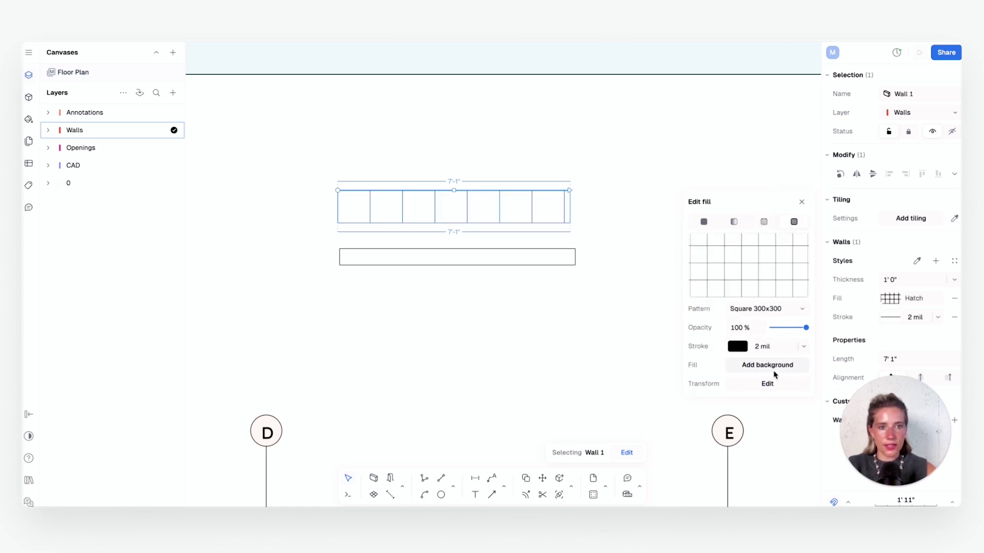
click(769, 389)
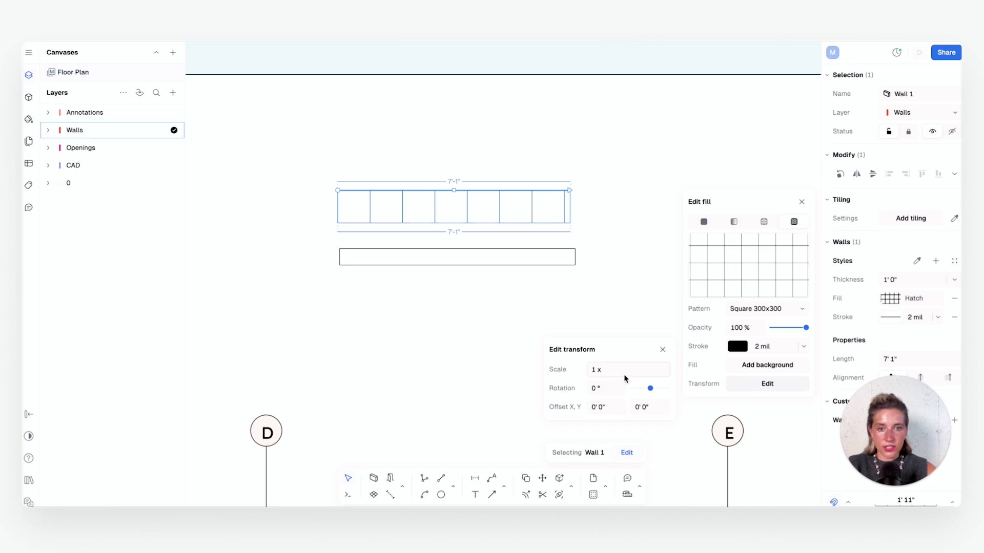
drag(648, 387, 659, 388)
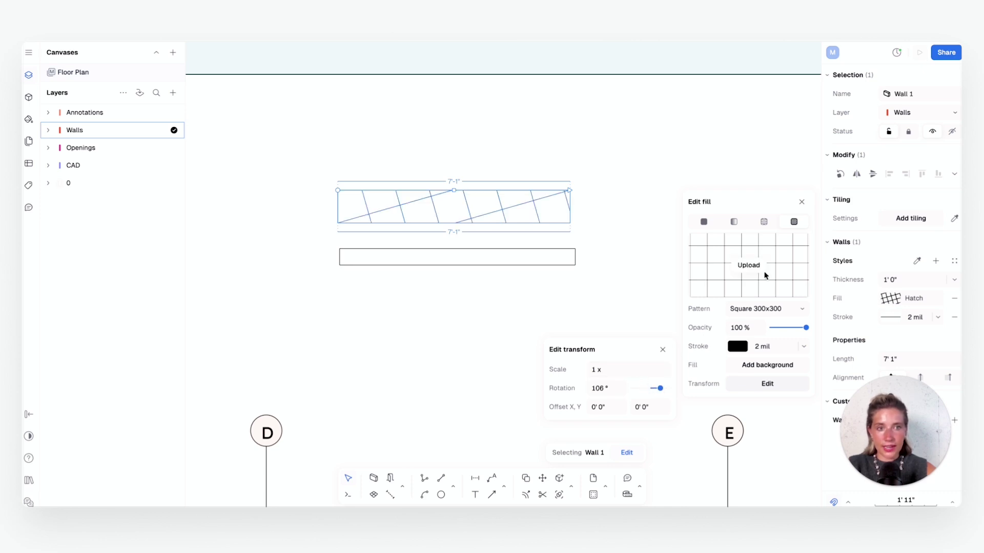
- Fill the upper wall with the solid blue colour 0062FF
click(764, 222)
click(703, 231)
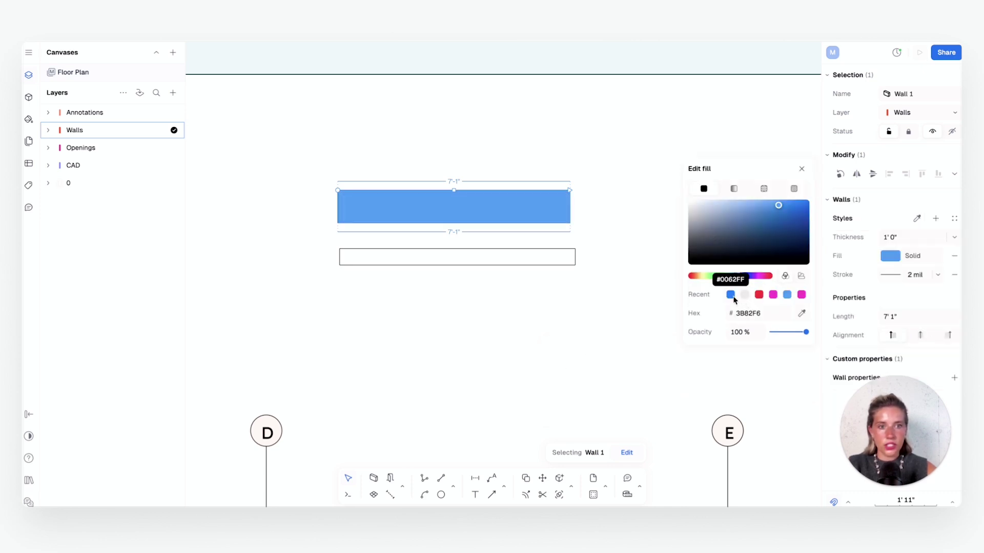
click(730, 295)
click(595, 140)
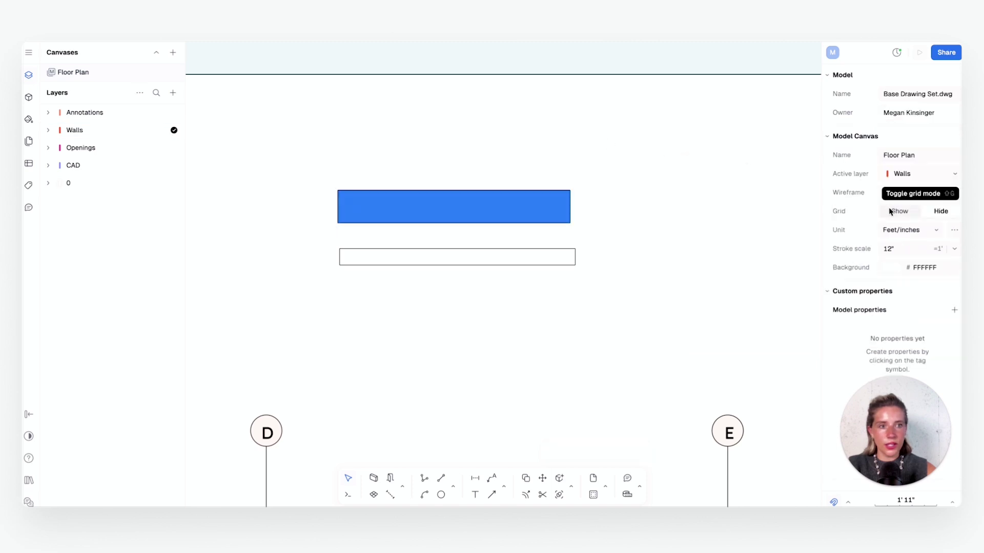
click(647, 282)
- Save the blue wall's settings as a new wall style named "Exterior wall"
click(513, 215)
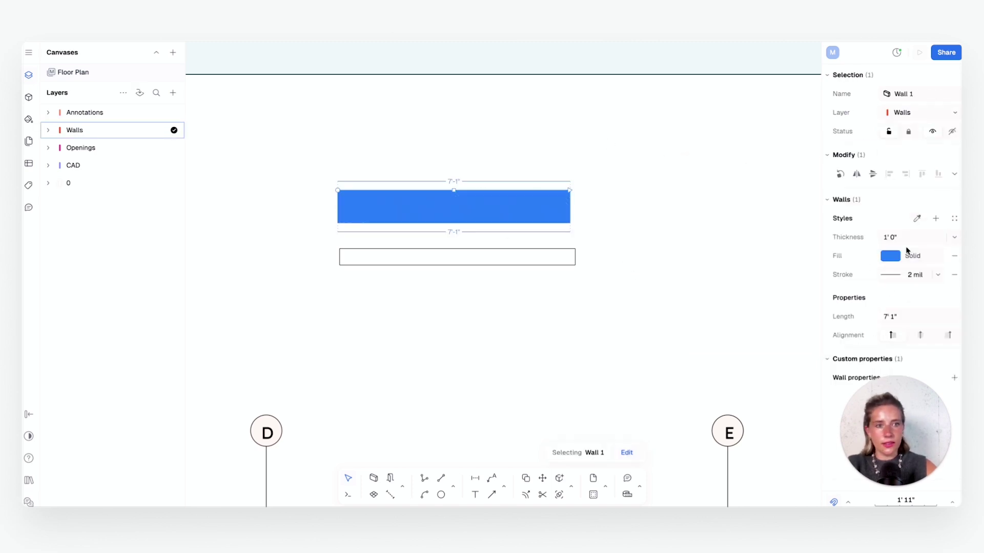
click(935, 218)
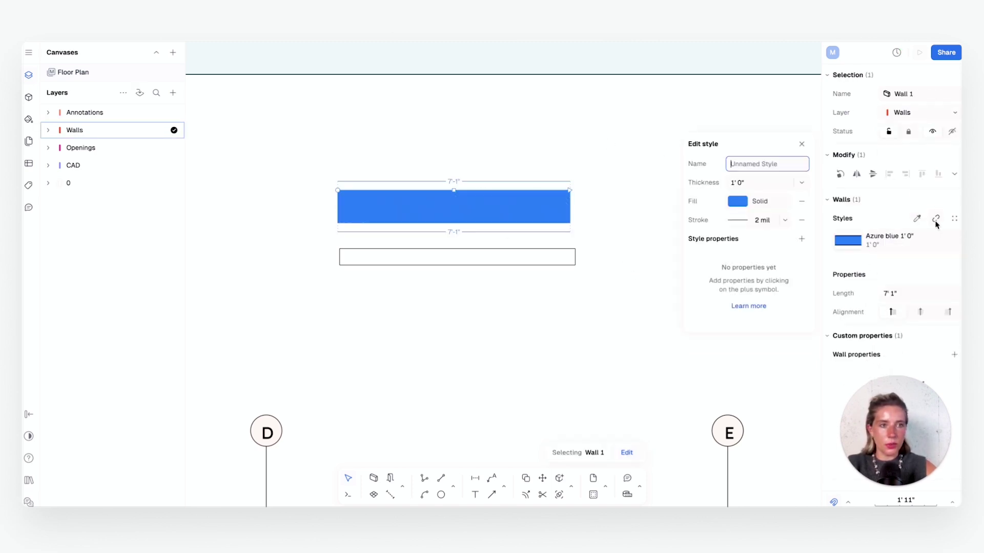
text(Exterior wall)
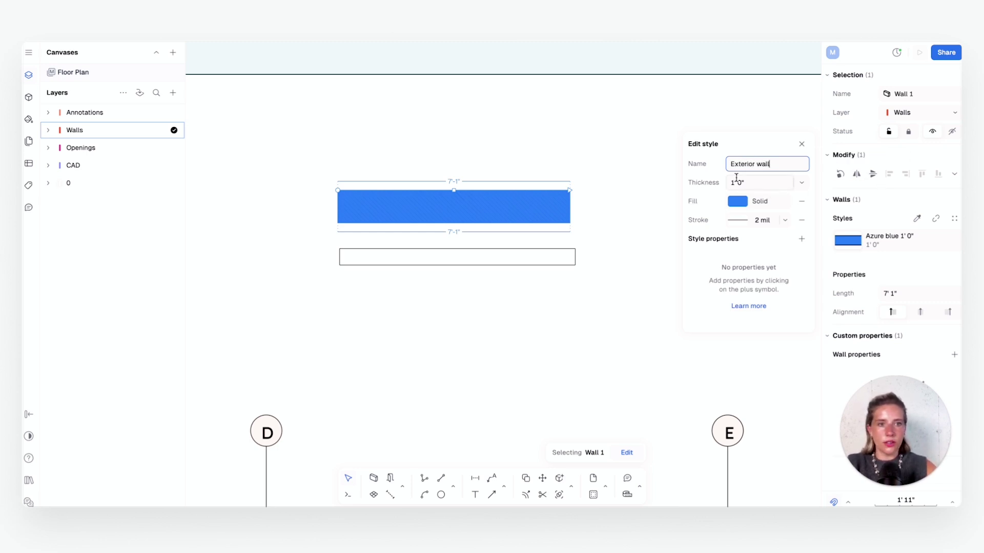
click(770, 248)
click(663, 162)
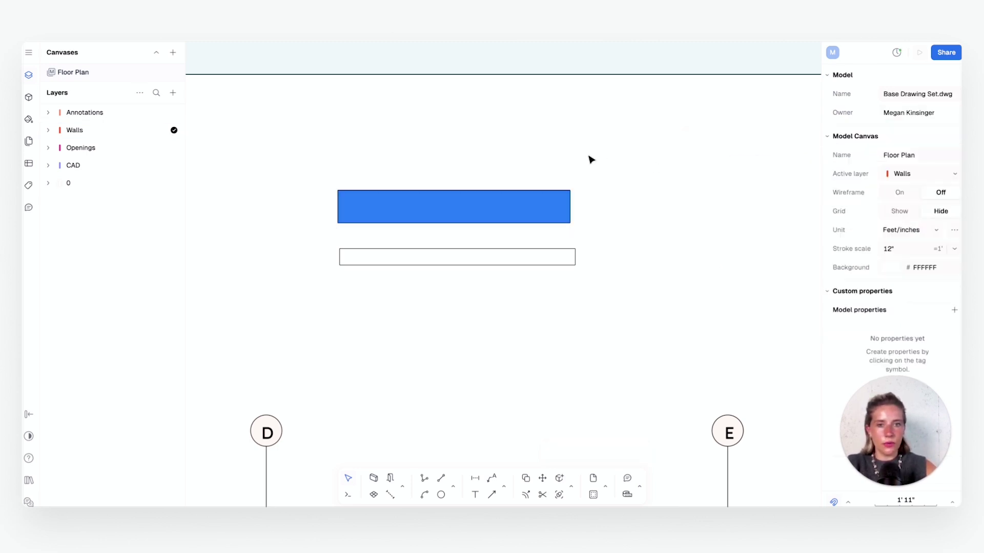
- Fill the lower 6-inch wall with the solid pink colour FF00C3
click(514, 255)
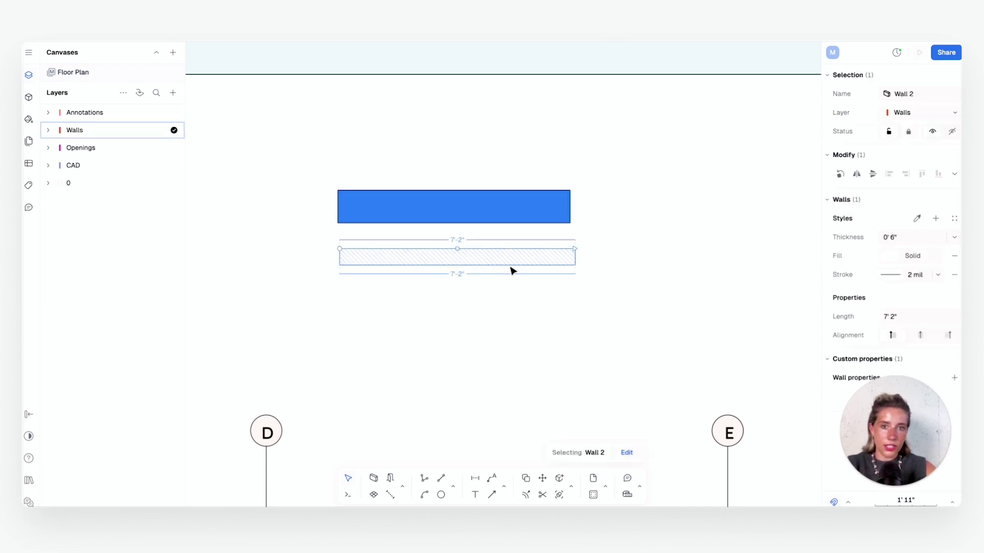
click(916, 256)
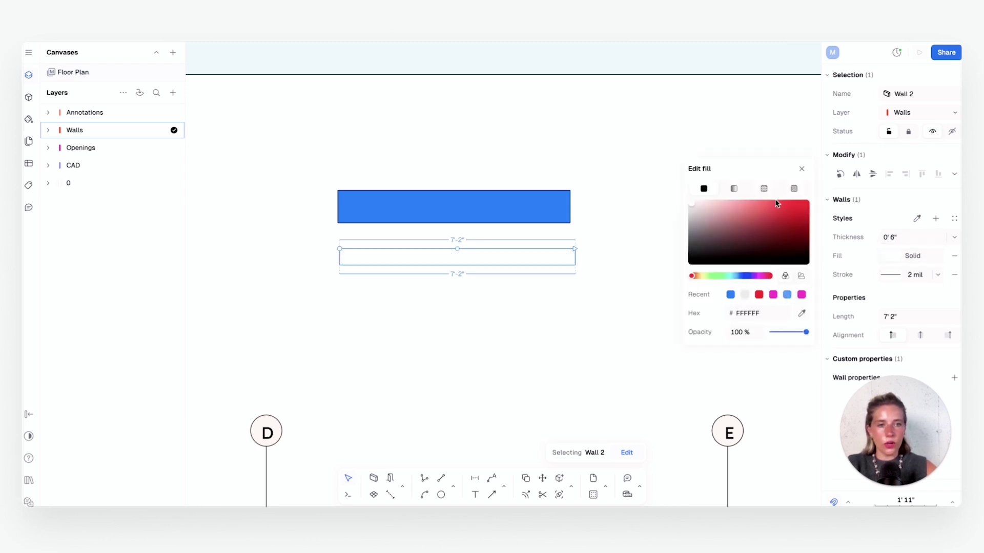
click(773, 295)
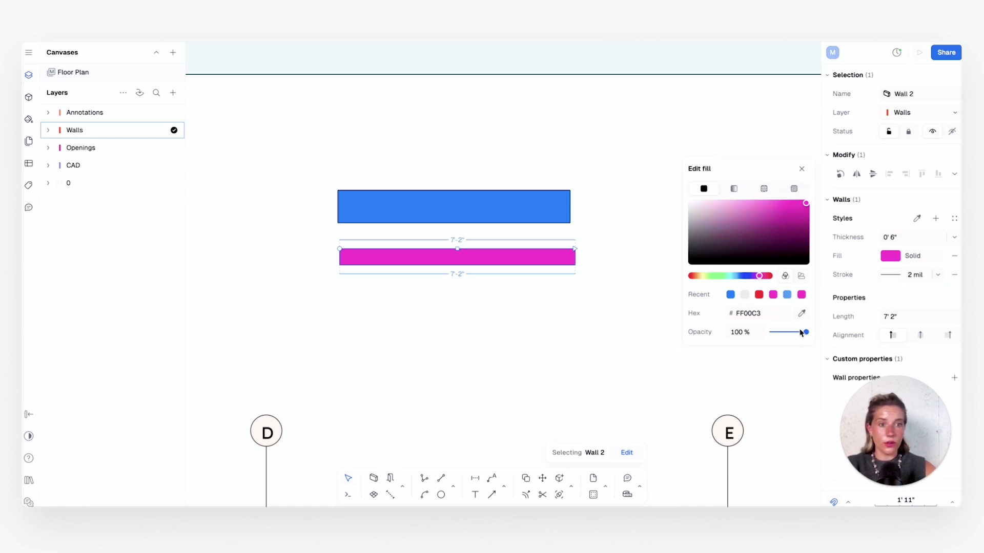
click(700, 135)
- Save the pink wall's settings as a new wall style named "Interior Wall"
click(475, 262)
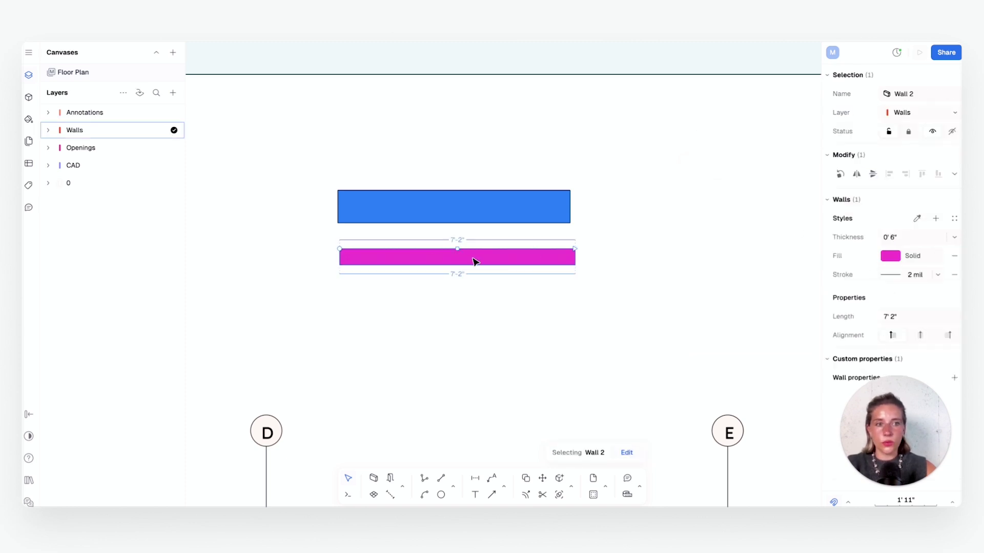
click(934, 219)
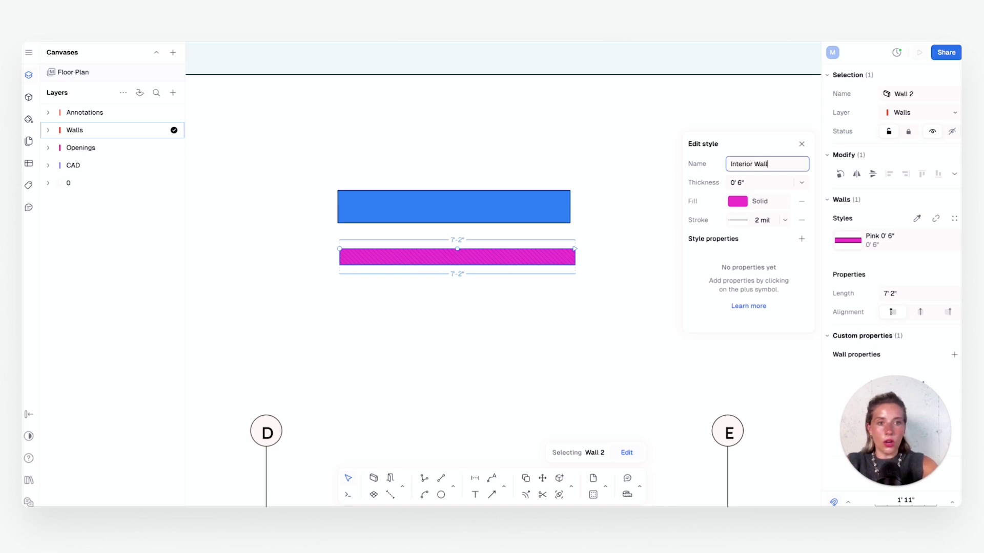
click(648, 125)
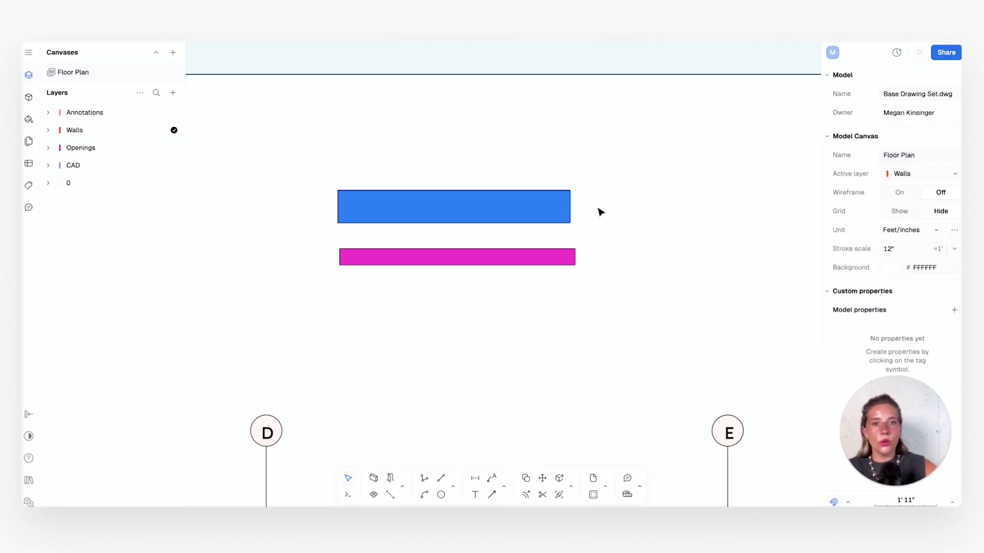
- Examine the two filled walls and find their saved wall styles among the model's own styles
drag(584, 307, 478, 149)
click(479, 149)
scroll(475, 195, up, 2)
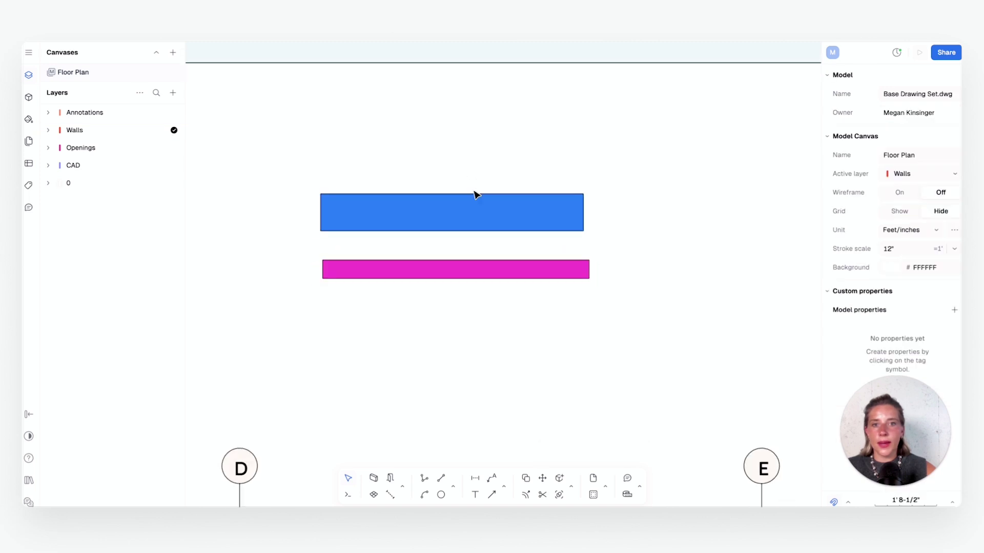
scroll(476, 195, down, 3)
middle_drag(455, 223, 558, 213)
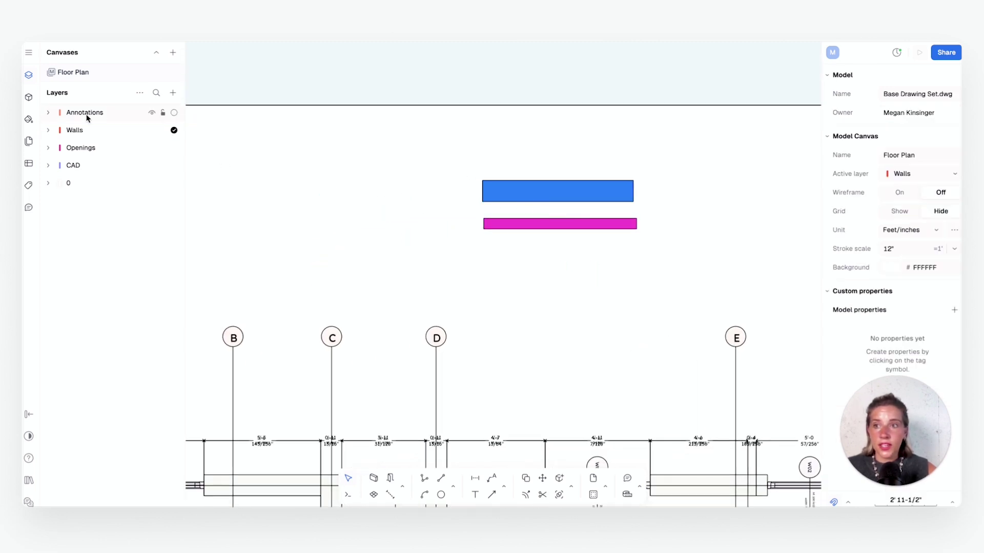
click(29, 120)
scroll(93, 284, down, 10)
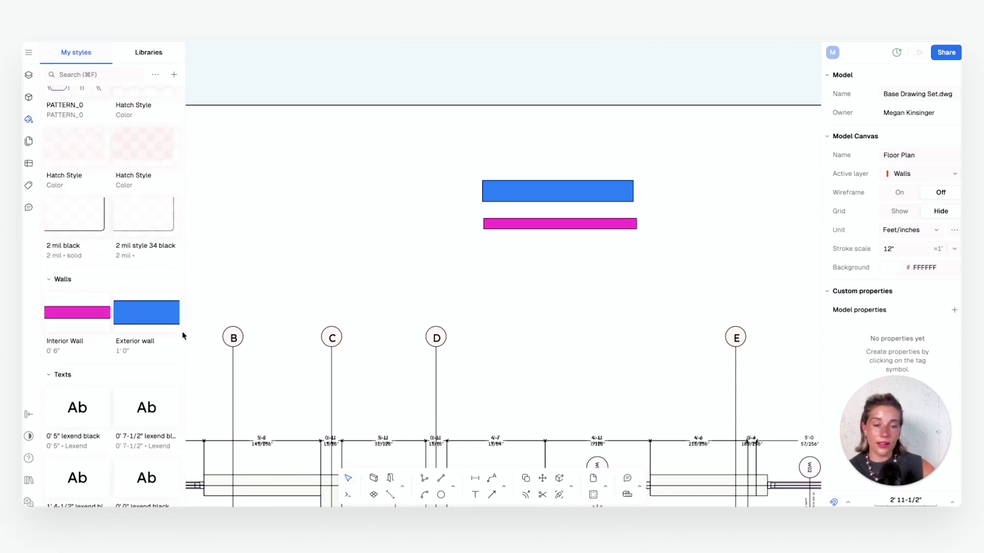
scroll(483, 303, down, 5)
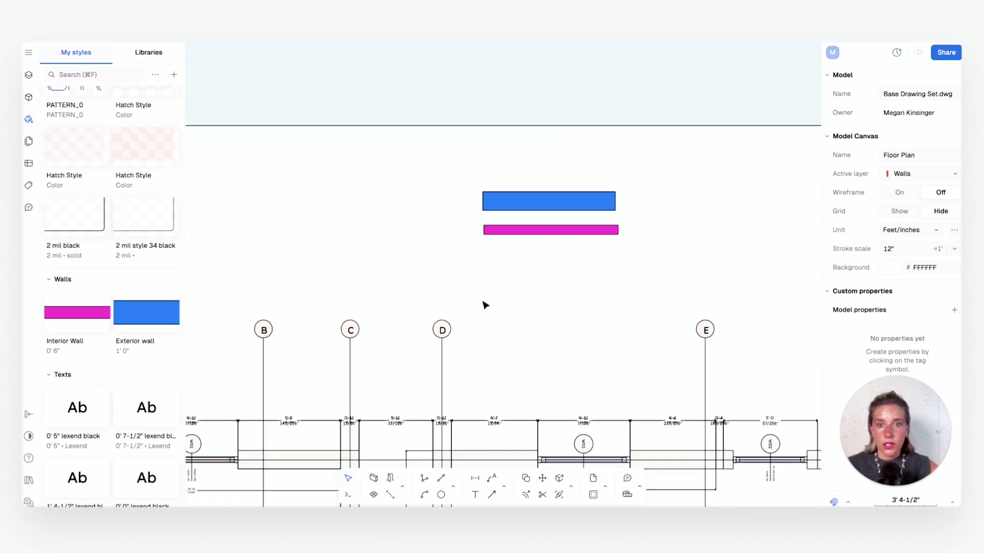
scroll(549, 355, down, 3)
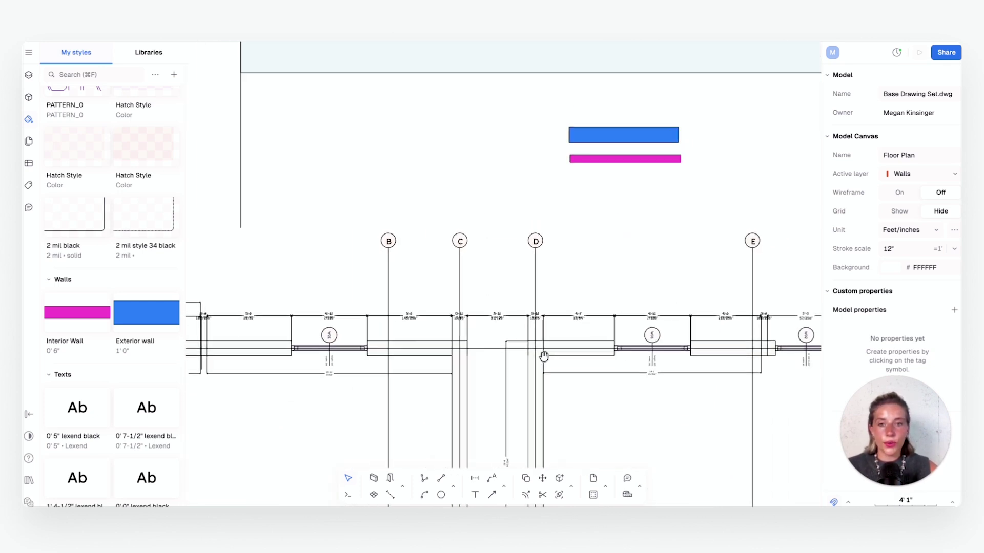
scroll(571, 322, down, 5)
scroll(577, 285, down, 5)
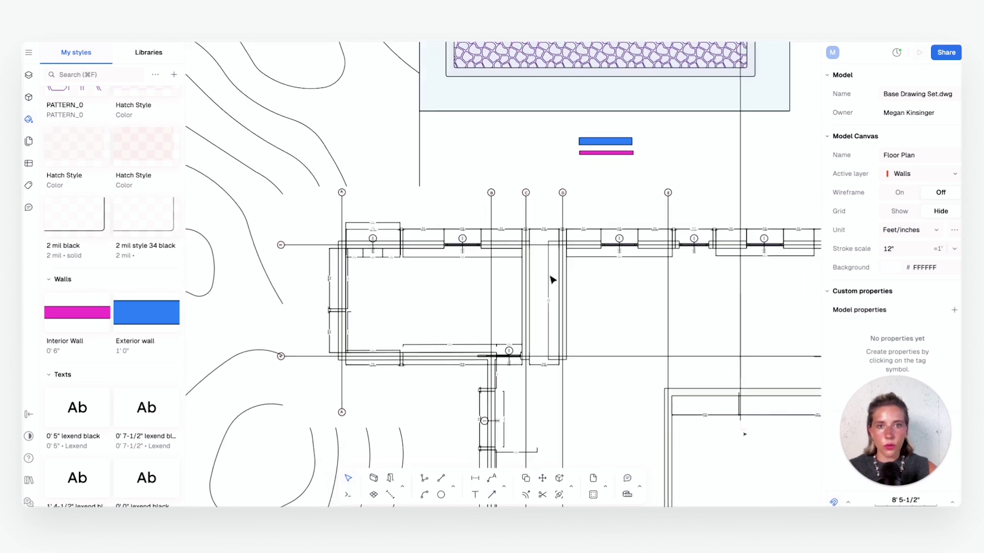
scroll(551, 279, up, 3)
middle_drag(378, 300, 378, 314)
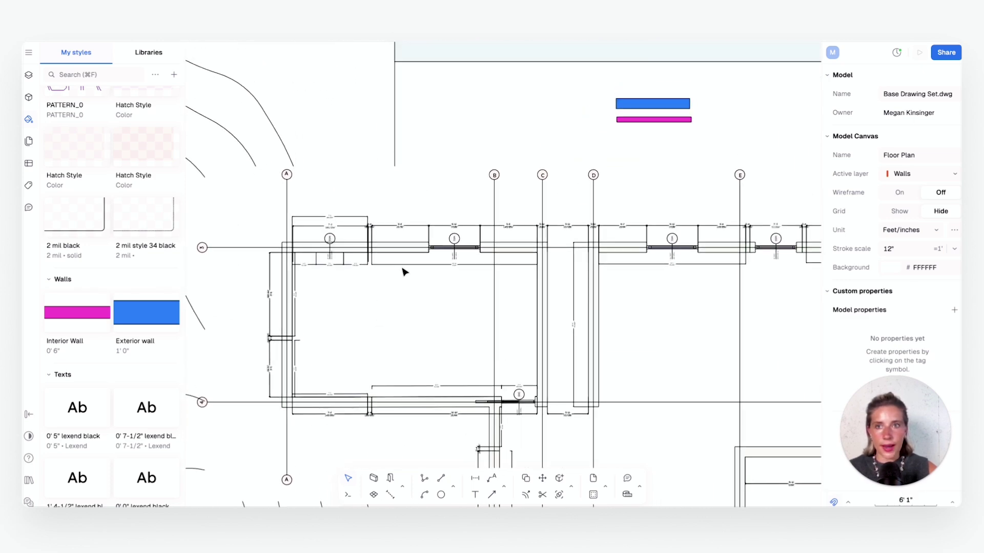
scroll(458, 136, down, 1)
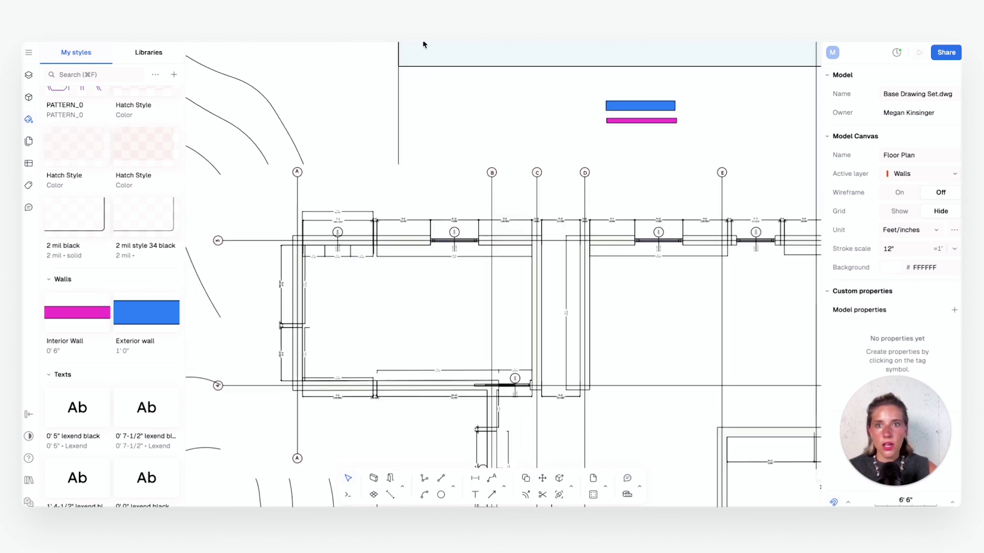
click(374, 478)
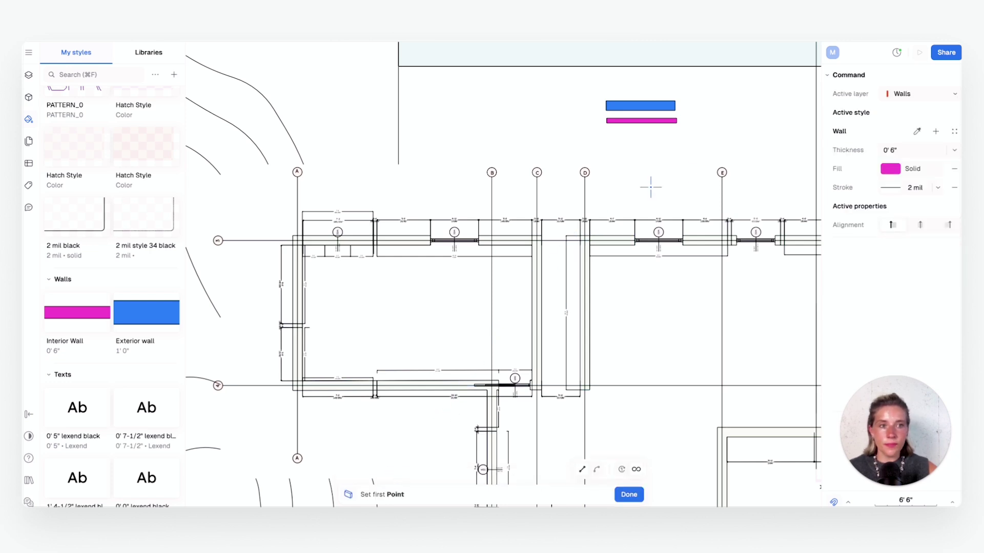
key(Escape)
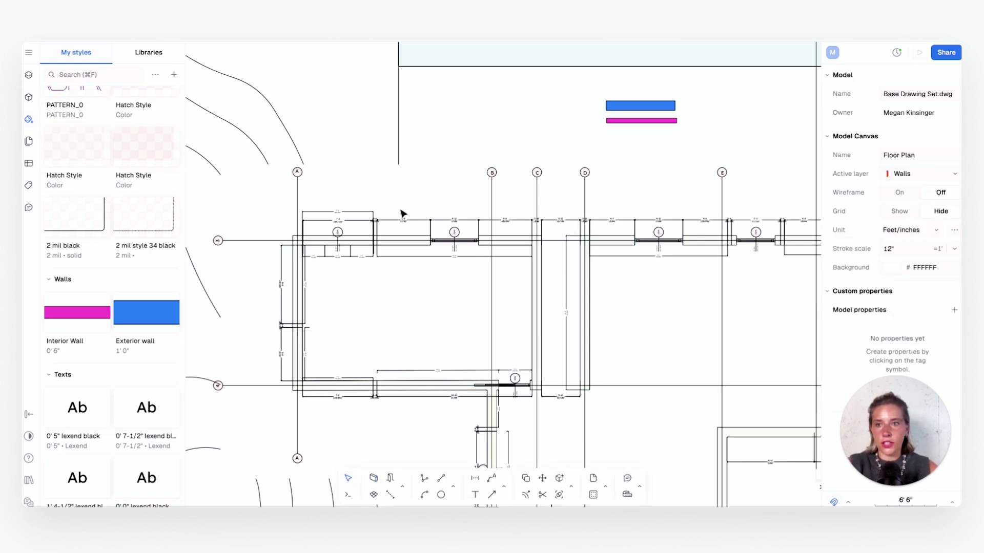
- Begin a new wall on the Walls layer with the Exterior wall style sampled from the blue wall
click(29, 75)
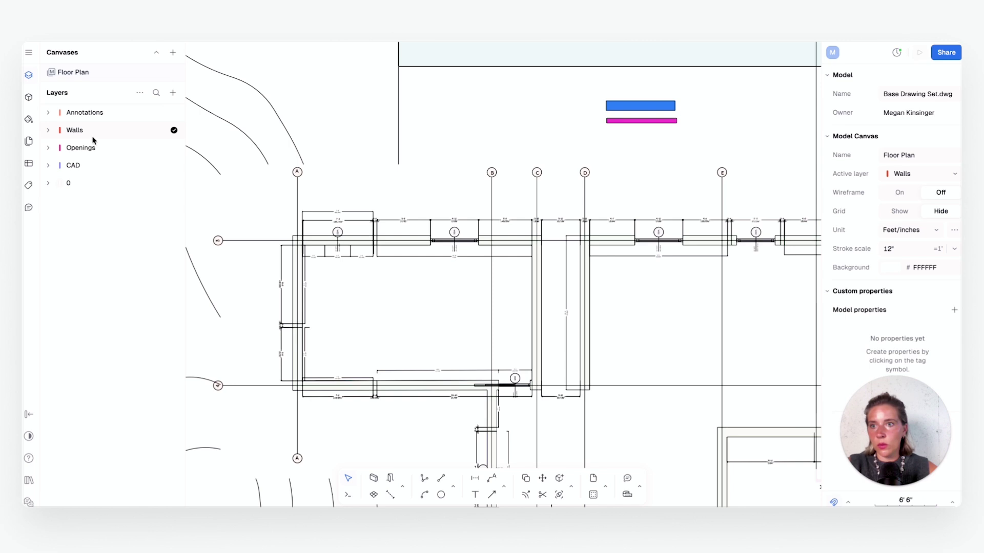
click(85, 135)
click(379, 478)
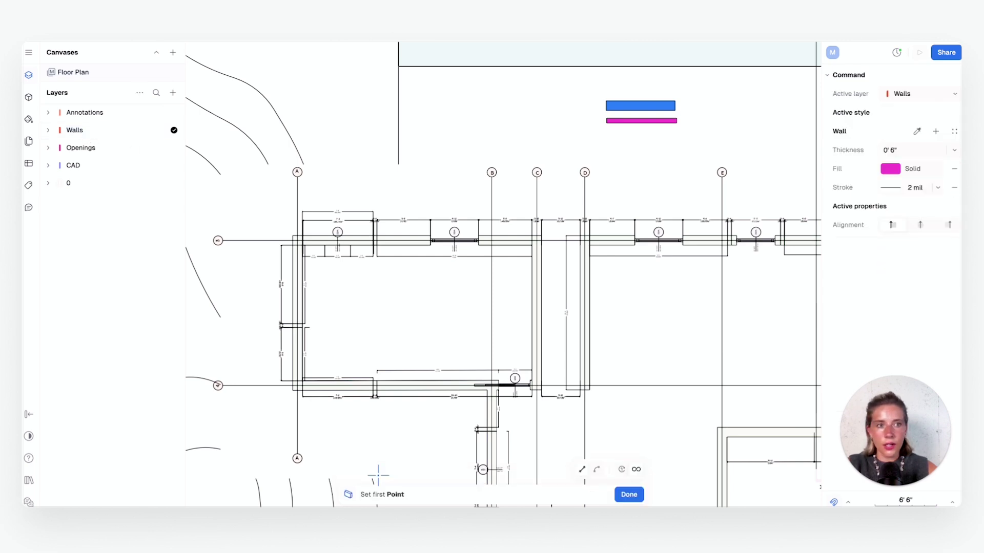
scroll(630, 130, up, 1)
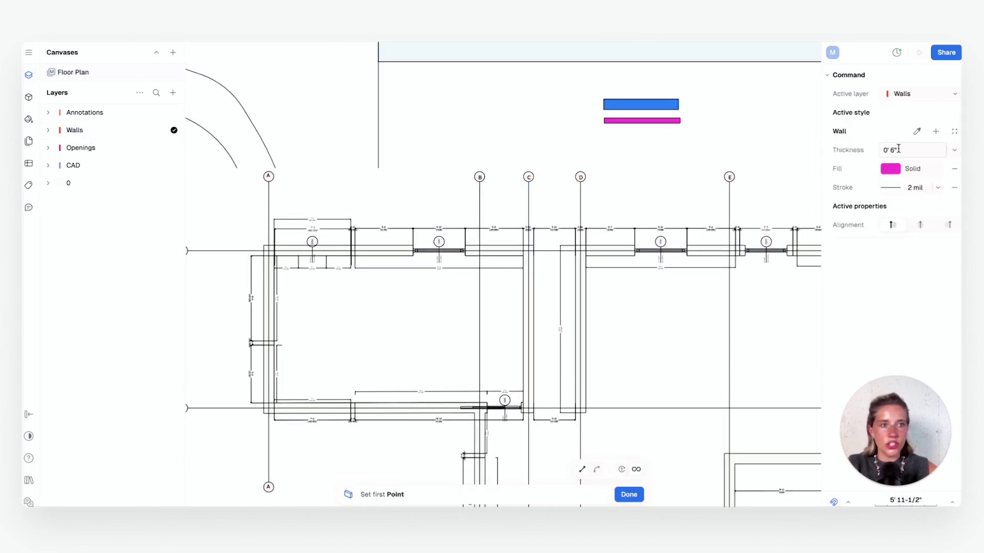
click(917, 132)
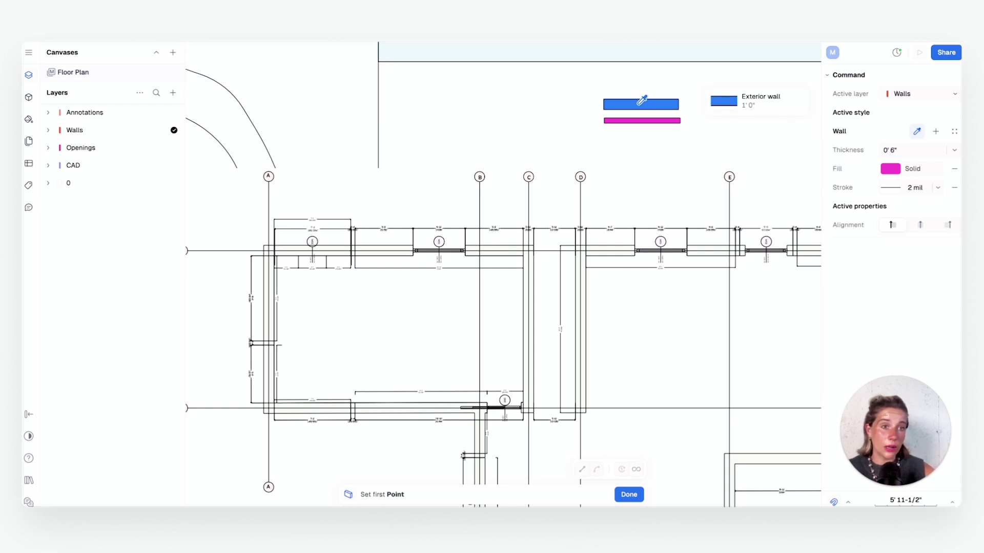
click(643, 98)
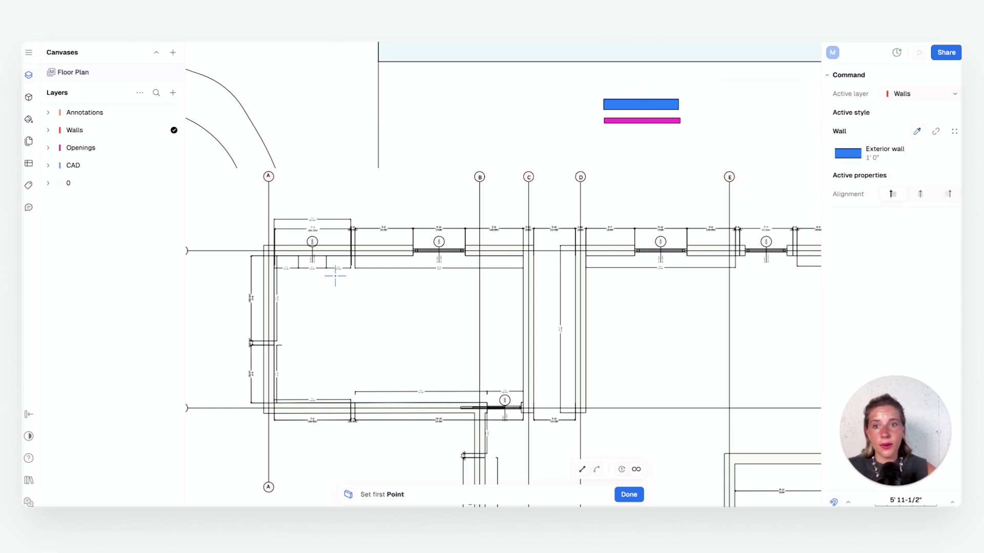
ctrl+scroll(263, 248, up, 5)
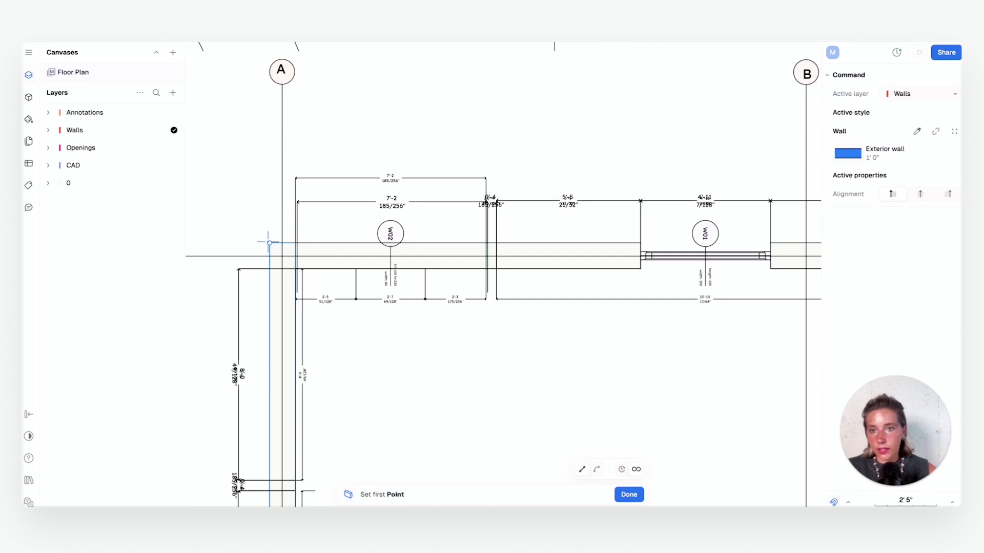
- Trace the first room's upper exterior wall from grid A to grid C, continuing down grid C to grid 4
click(269, 243)
scroll(615, 259, right, 10)
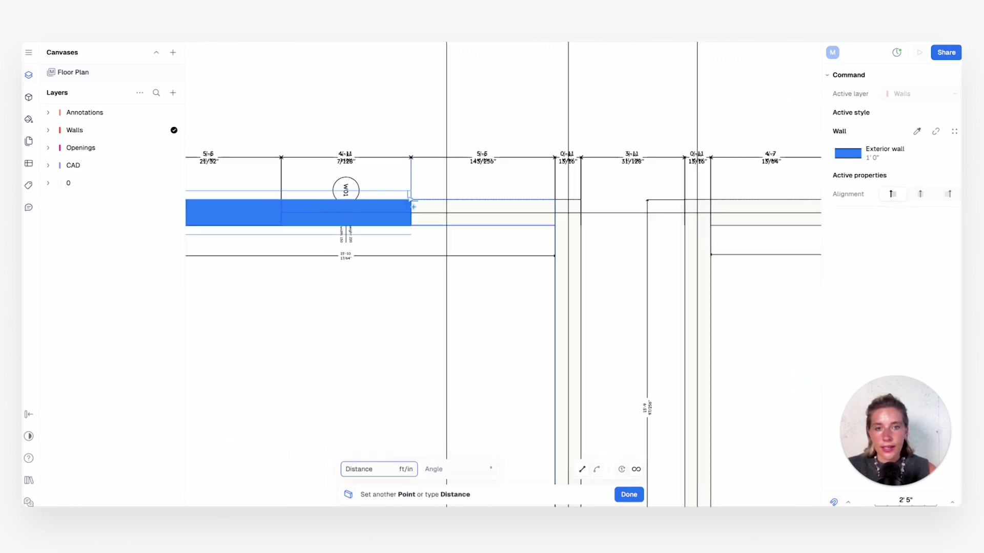
click(581, 199)
scroll(549, 121, down, 8)
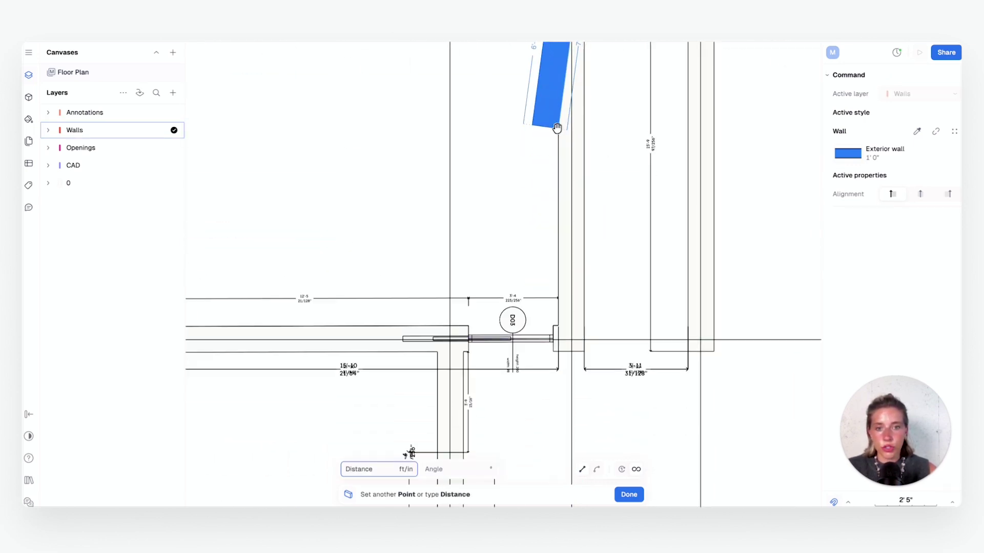
click(584, 340)
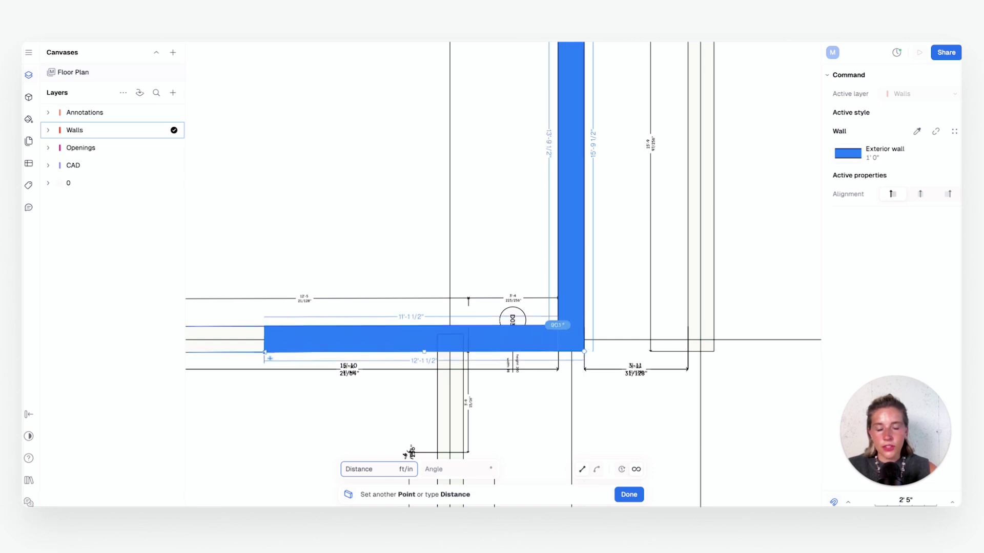
- Extend the lower exterior wall about 28'-6" past grid A, and close the loop with a wall up to grid 3
scroll(264, 334, left, 10)
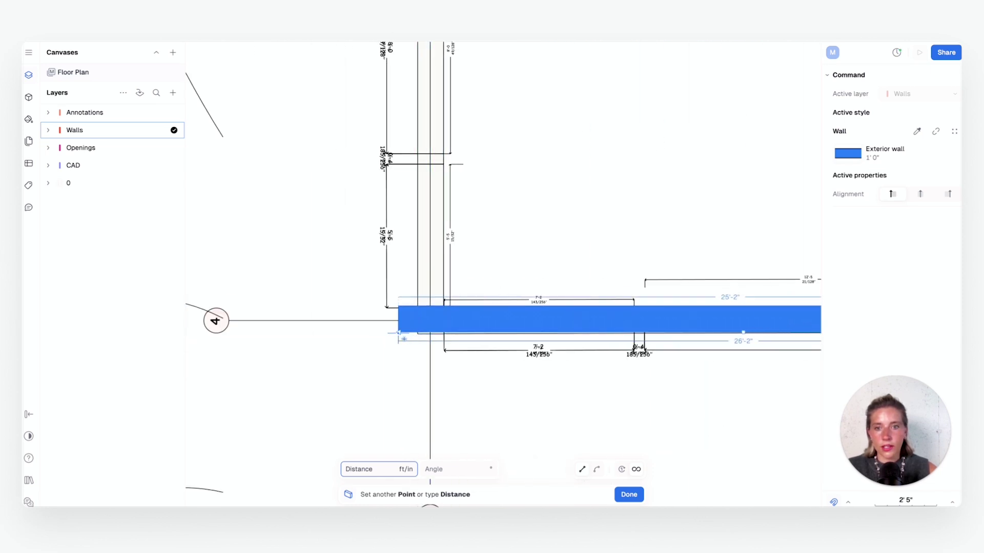
click(336, 333)
scroll(340, 239, up, 4)
ctrl+scroll(352, 307, down, 5)
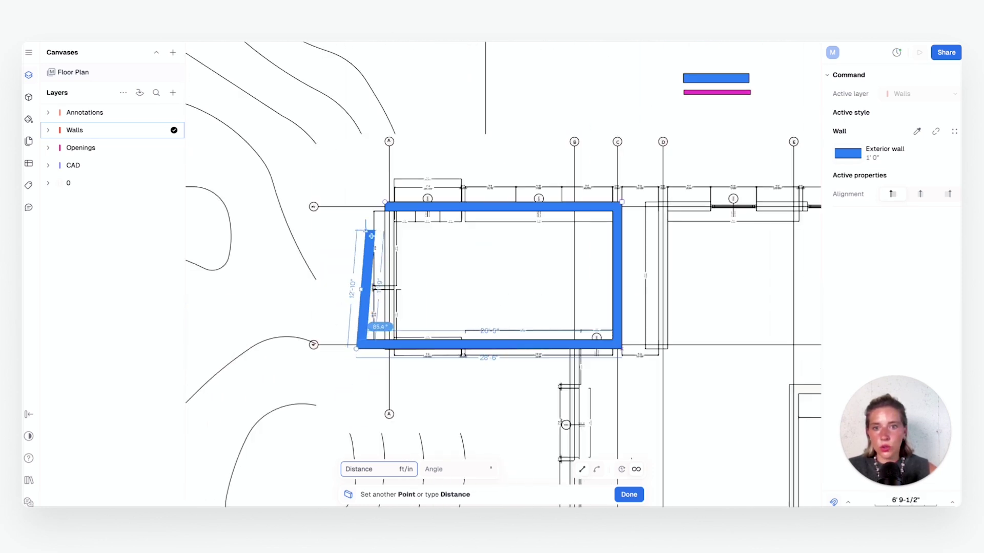
scroll(373, 208, up, 2)
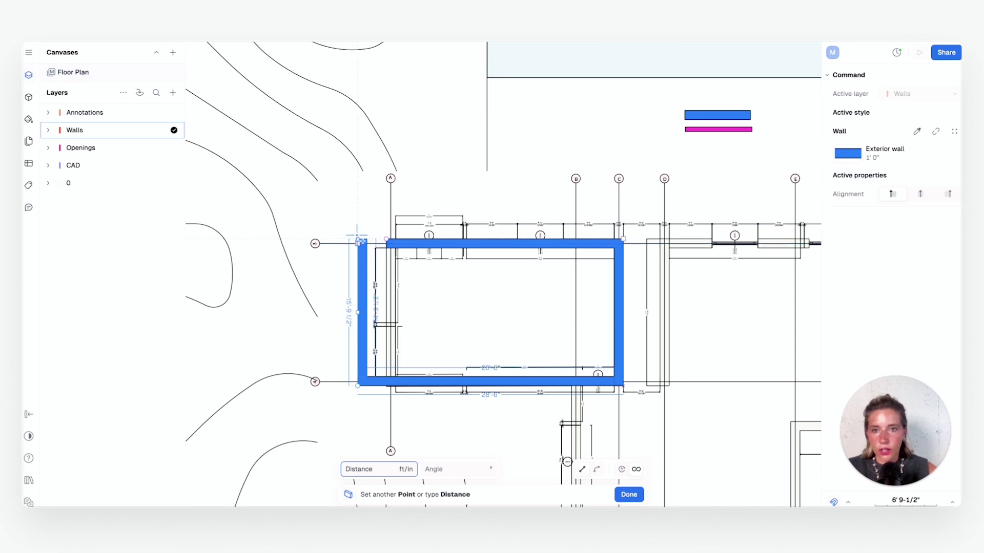
click(360, 240)
ctrl+scroll(384, 343, up, 4)
key(Escape)
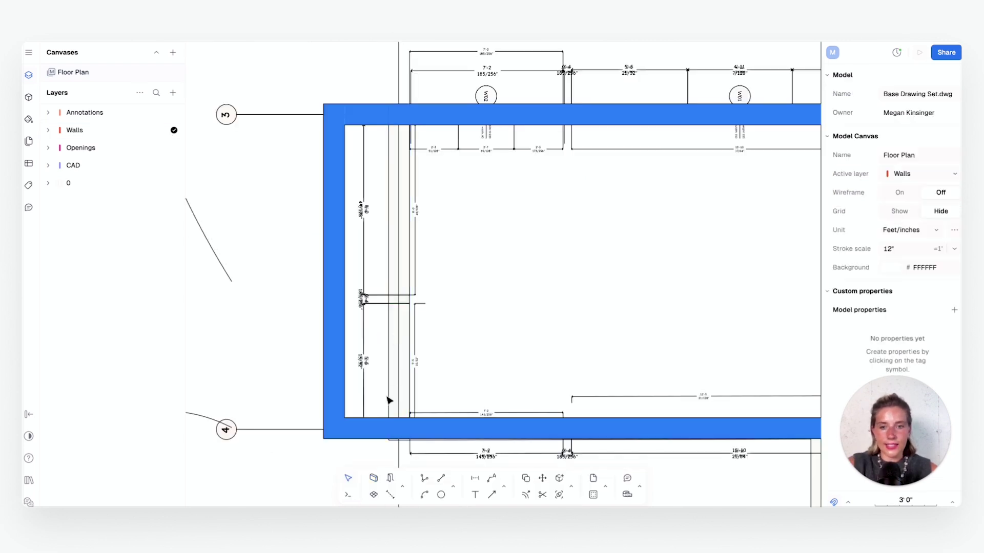
- Shift the closing left exterior wall inward onto the plan's wall line along grid A
click(337, 336)
ctrl+scroll(369, 326, down, 1)
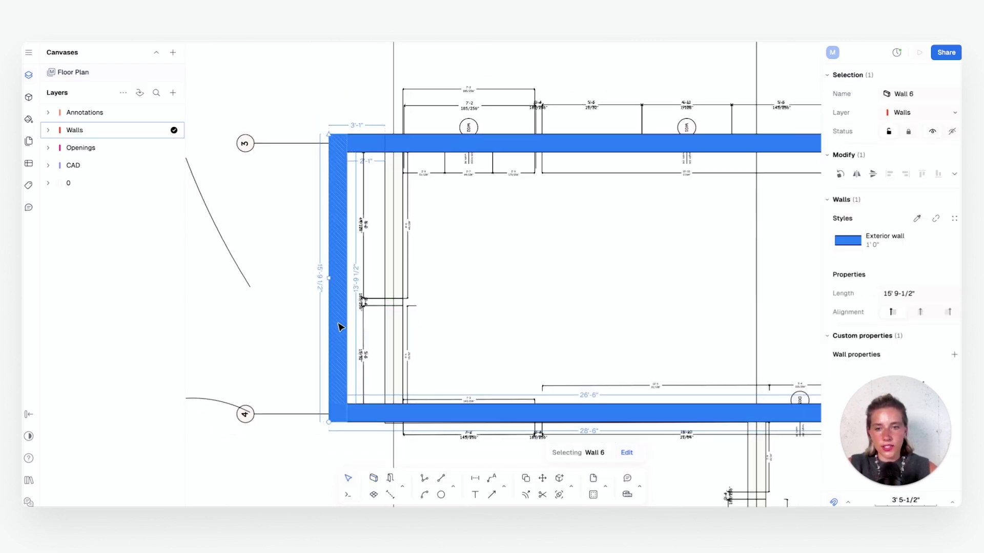
drag(344, 325, 401, 326)
click(527, 209)
scroll(527, 209, right, 5)
ctrl+scroll(542, 215, up, 1)
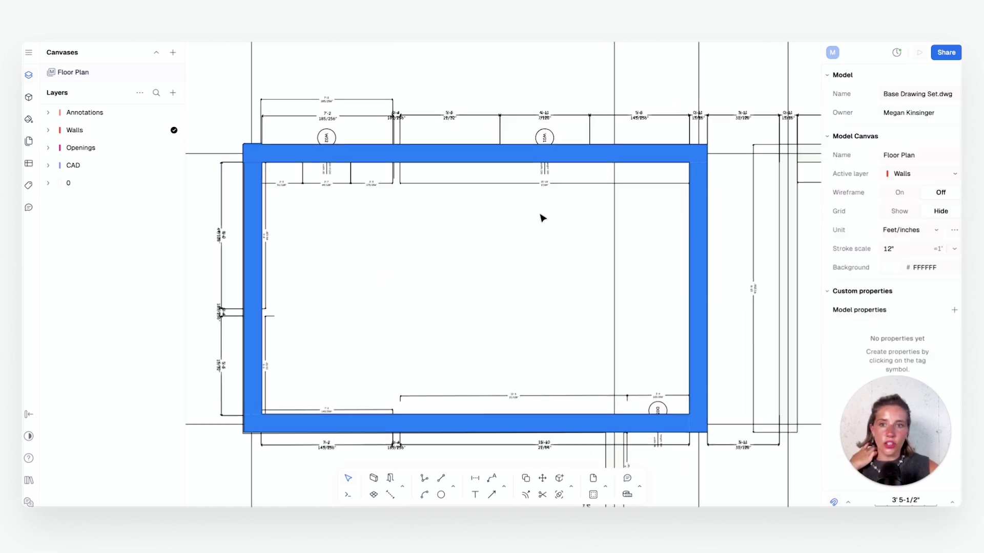
- Try shifting the room's upper exterior wall outward, return it to the plan line, and select the lower wall
click(328, 153)
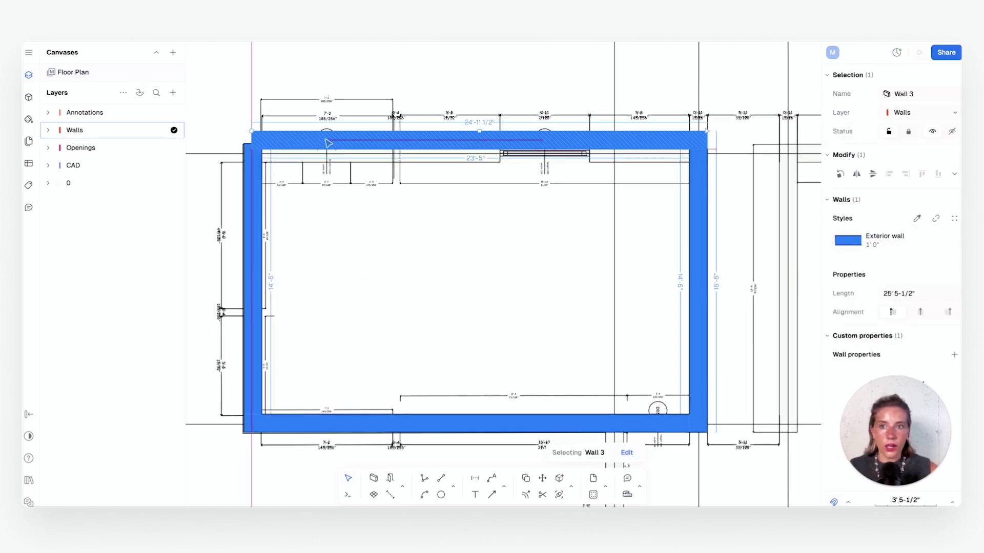
click(546, 374)
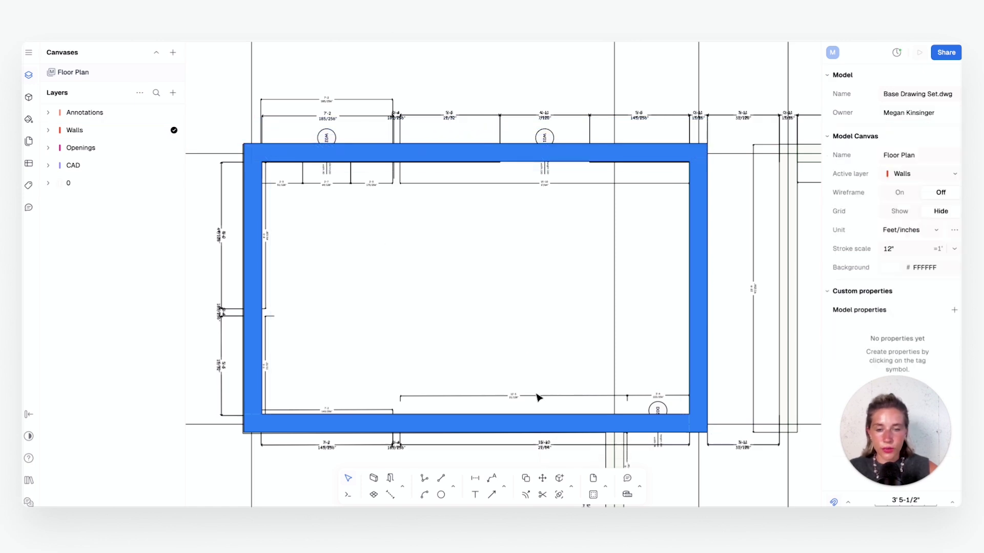
click(527, 425)
ctrl+scroll(487, 329, down, 1)
scroll(457, 323, right, 5)
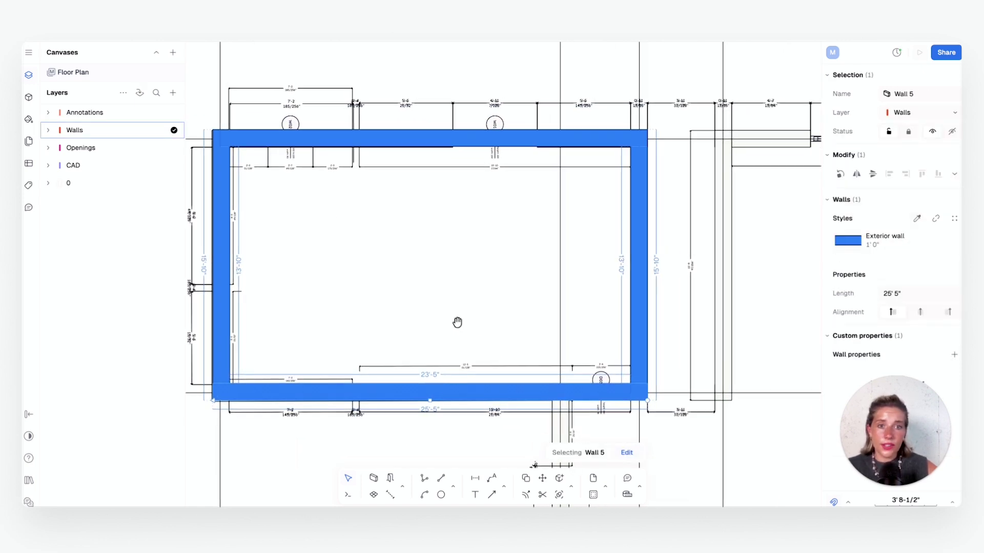
- Start a new Exterior wall run at the plan's wall end near grids D and 4, tracing up grid D to grid 3
ctrl+scroll(360, 222, down, 3)
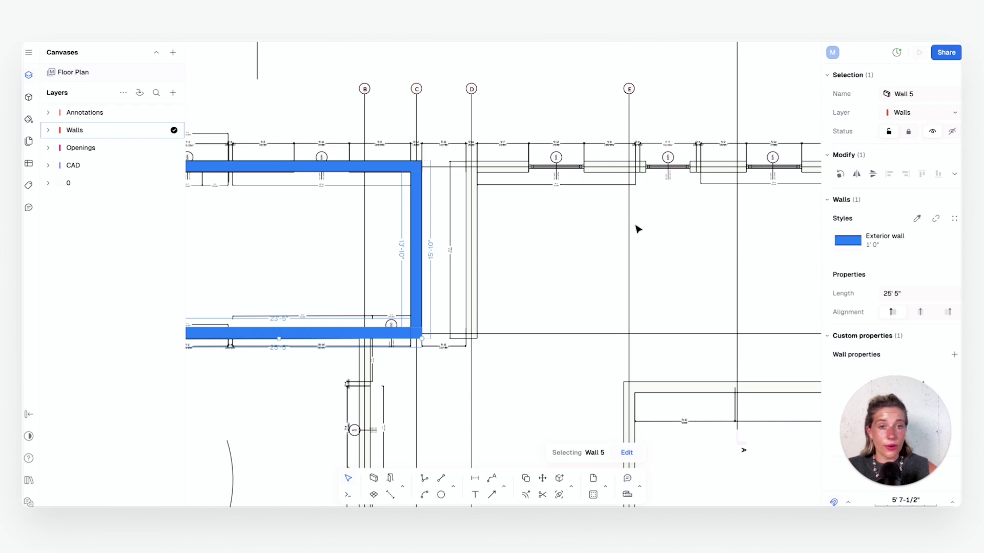
click(374, 484)
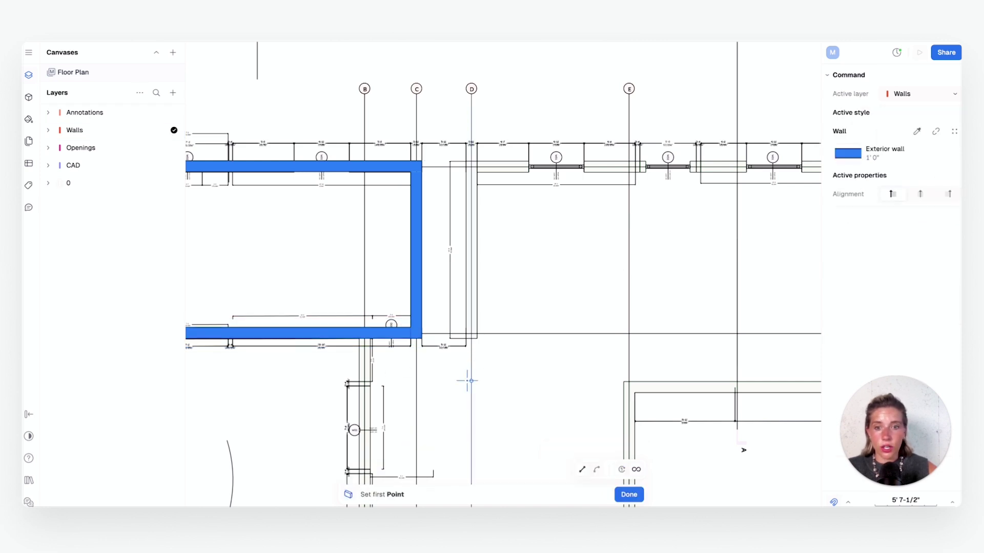
ctrl+scroll(466, 333, up, 2)
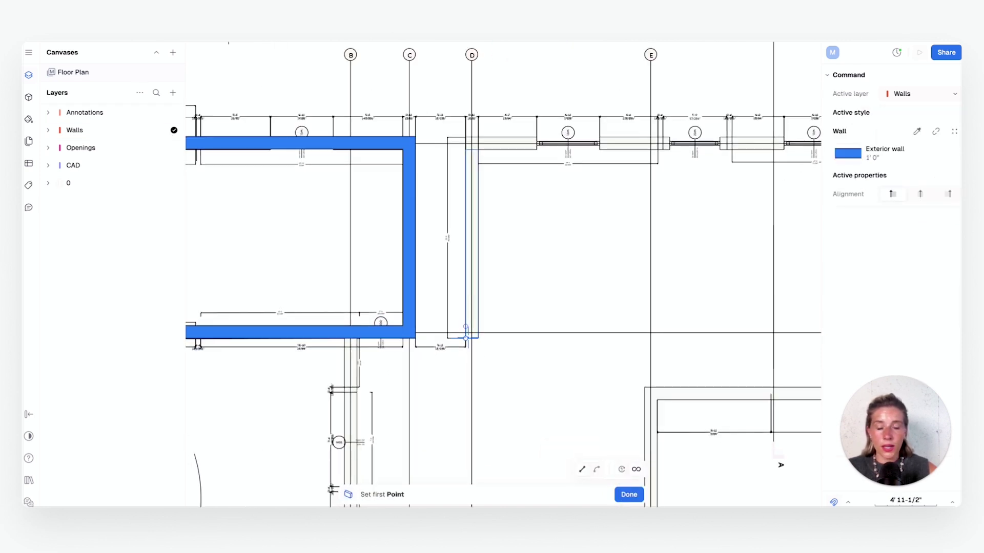
click(466, 338)
click(466, 137)
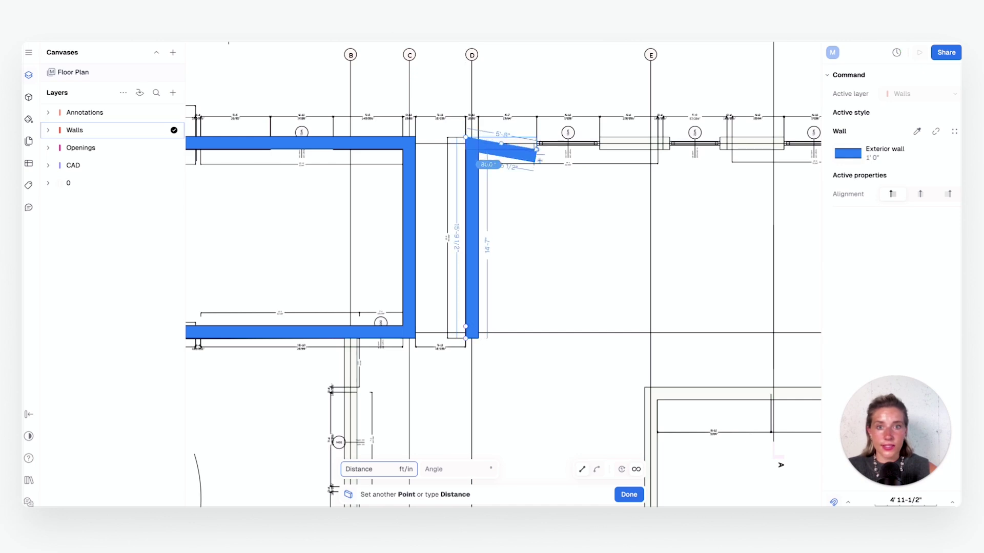
- Continue the exterior wall run along grid 3 to grid G, and trace around the upper building between grids F and G
scroll(539, 160, down, 10)
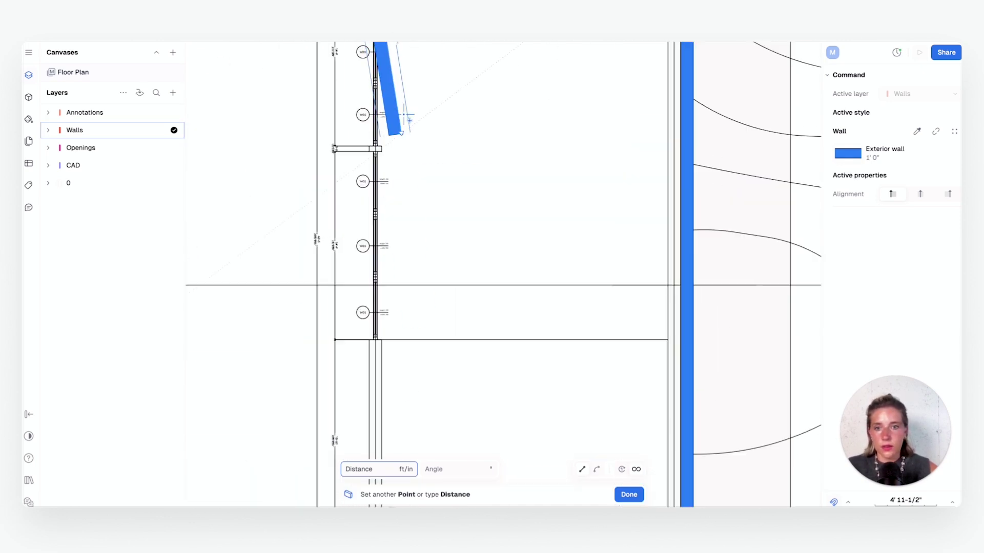
ctrl+scroll(409, 120, down, 3)
click(669, 281)
key(Escape)
ctrl+scroll(611, 277, down, 3)
ctrl+scroll(273, 254, up, 4)
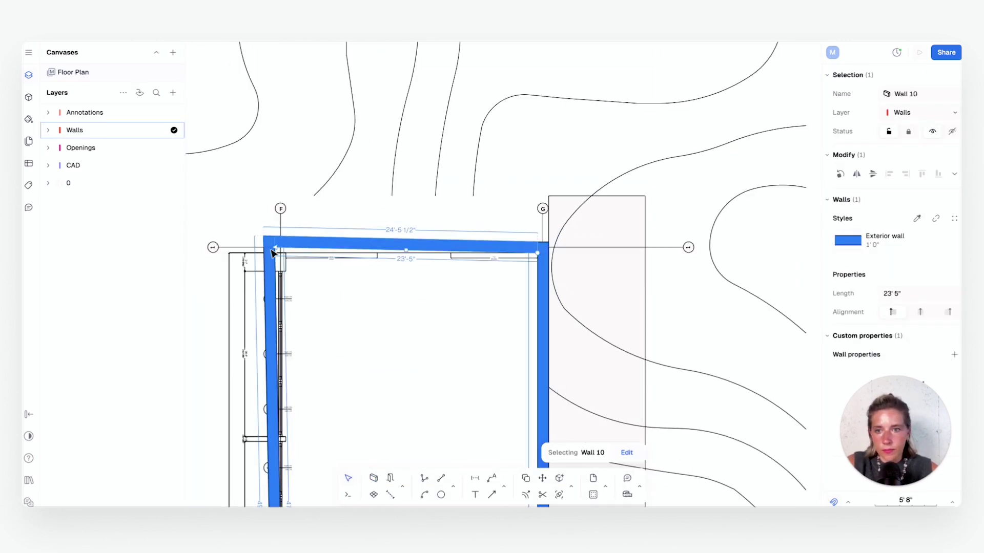
- Trace the remaining exterior walls around the lower wing, down grid E and back up along grid B to the first room
key(Escape)
scroll(367, 276, down, 6)
key(w)
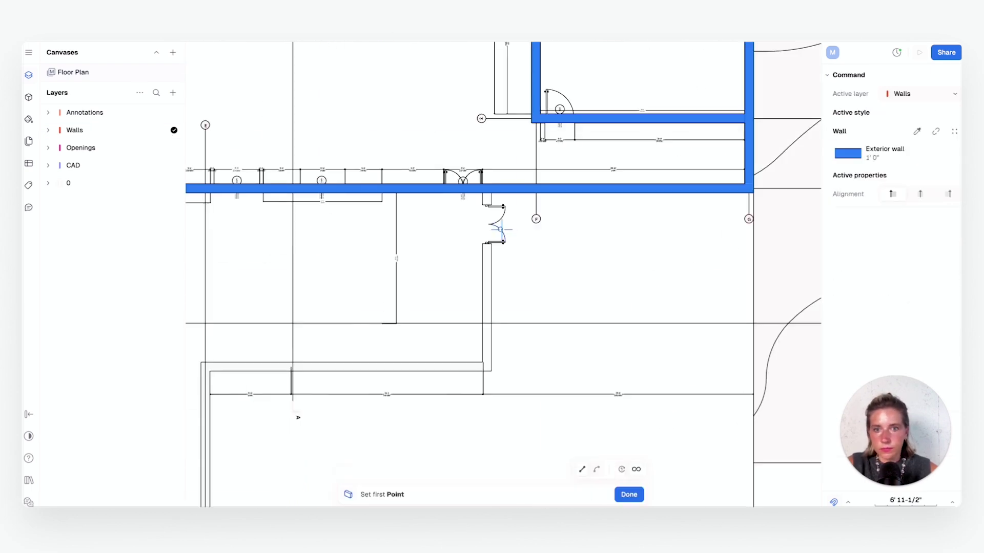
click(298, 417)
key(Escape)
key(w)
click(765, 281)
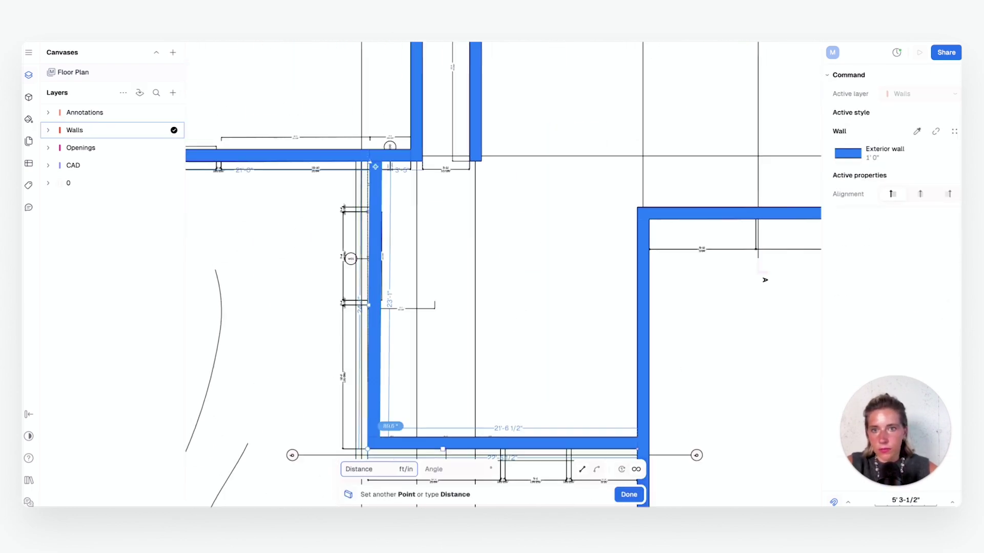
key(Escape)
- Examine the traced exterior walls across the whole floor plan and around the room at grid A
ctrl+scroll(436, 385, down, 5)
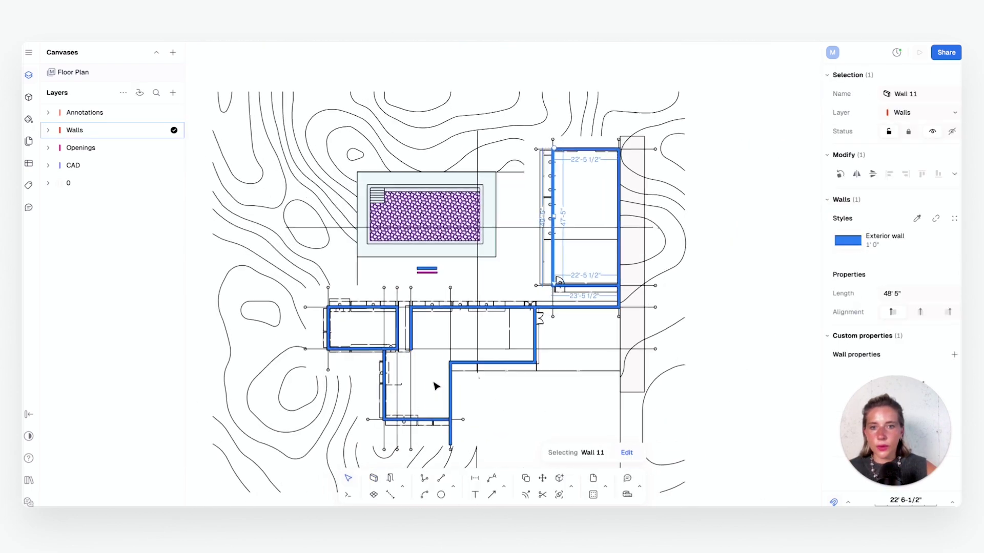
ctrl+scroll(435, 385, up, 3)
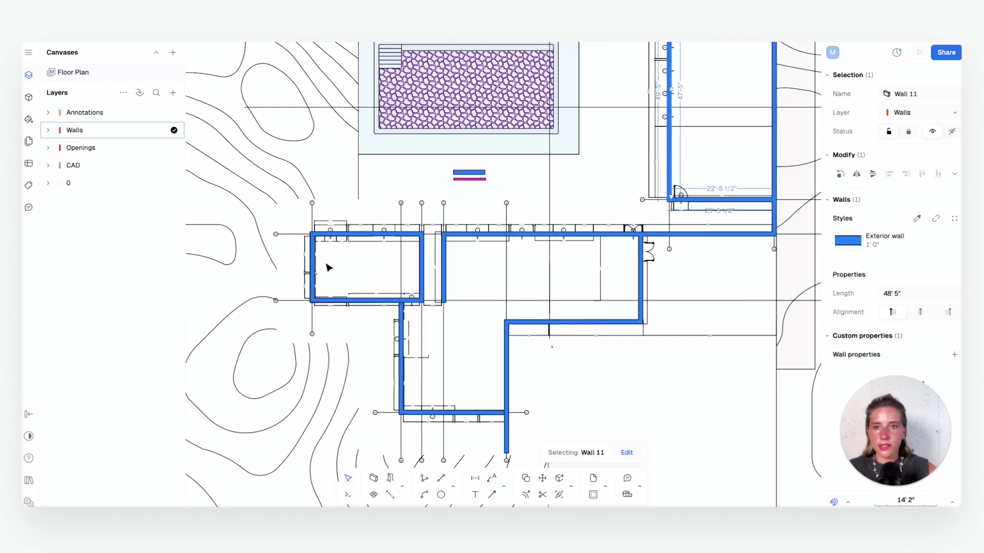
ctrl+scroll(329, 267, up, 5)
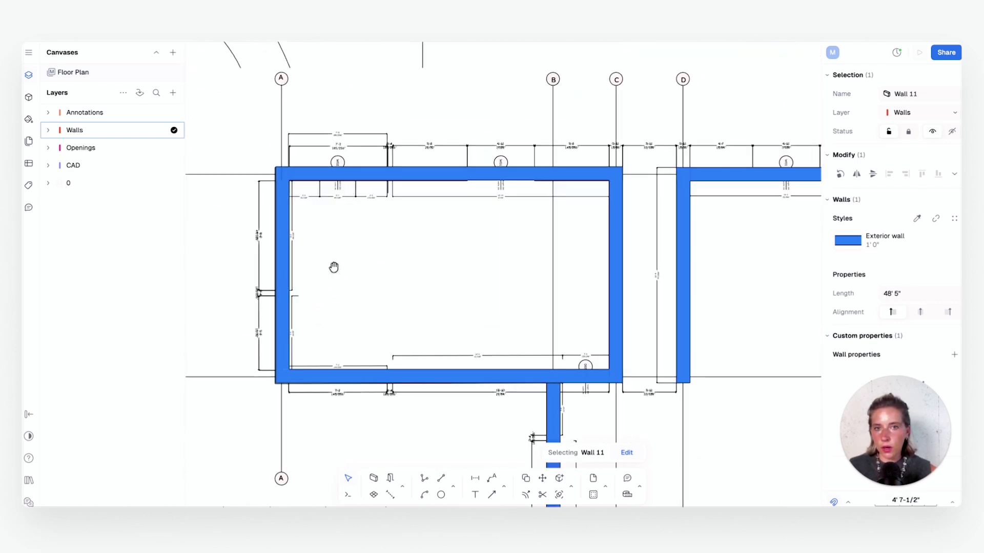
ctrl+scroll(334, 266, up, 1)
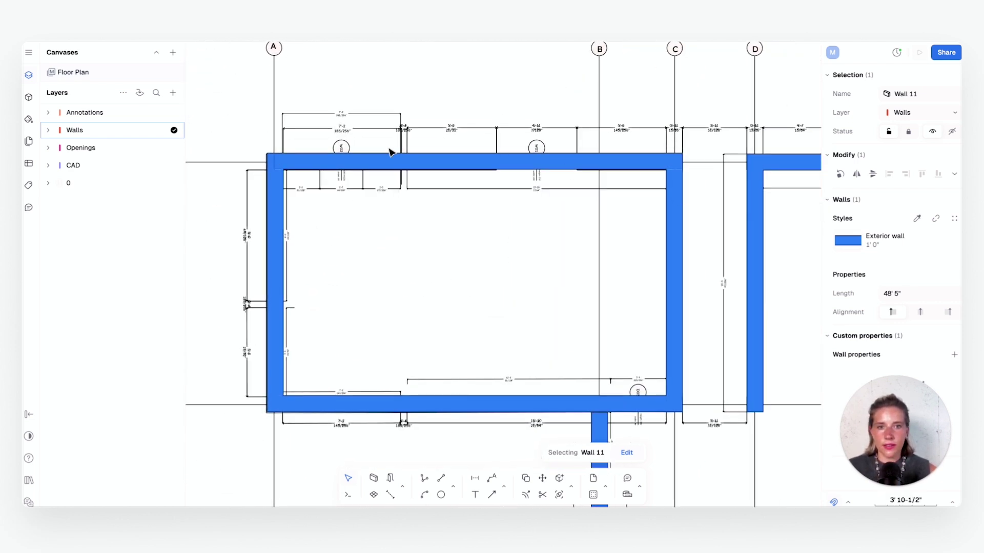
click(414, 278)
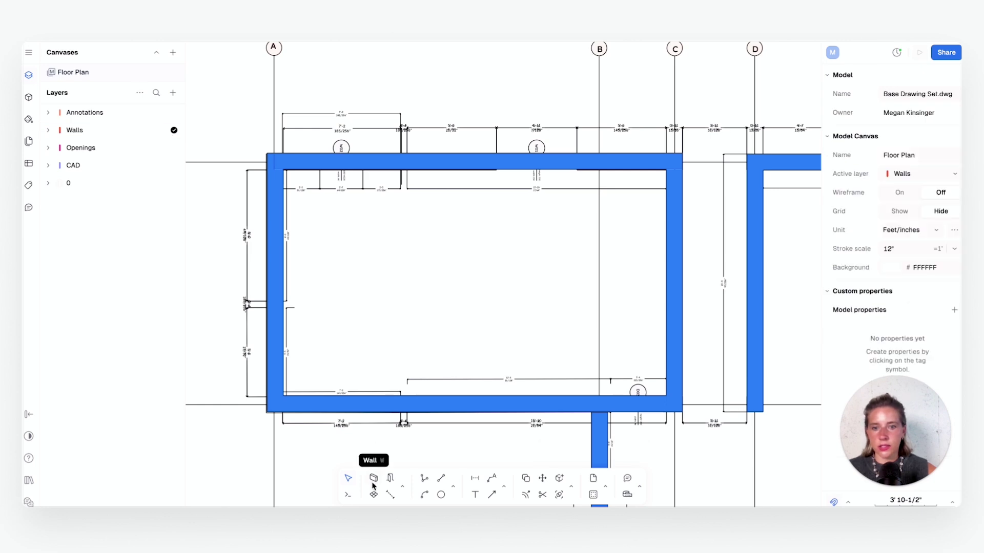
ctrl+scroll(626, 282, down, 5)
middle_drag(626, 281, 463, 330)
ctrl+scroll(544, 319, up, 3)
- Begin a new wall on the Walls layer with the Interior Wall style sampled from the pink wall
click(373, 478)
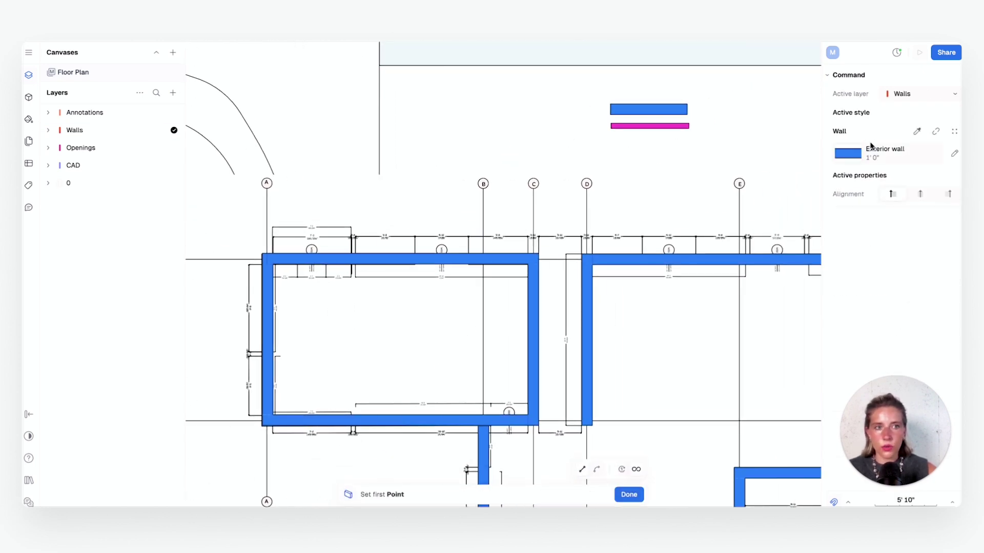
click(917, 131)
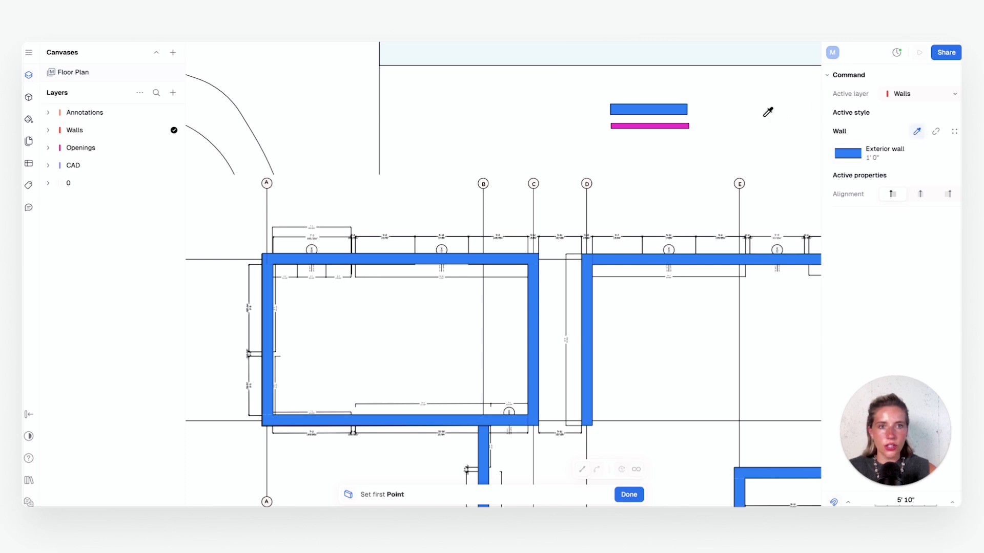
click(680, 124)
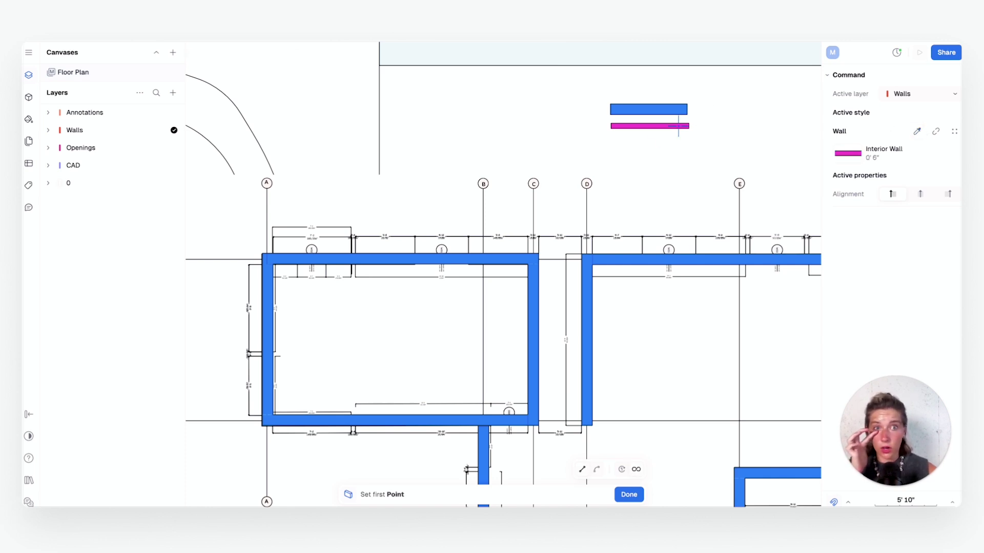
- Try a vertical interior partition across the first room, from its upper to its lower exterior wall
click(406, 260)
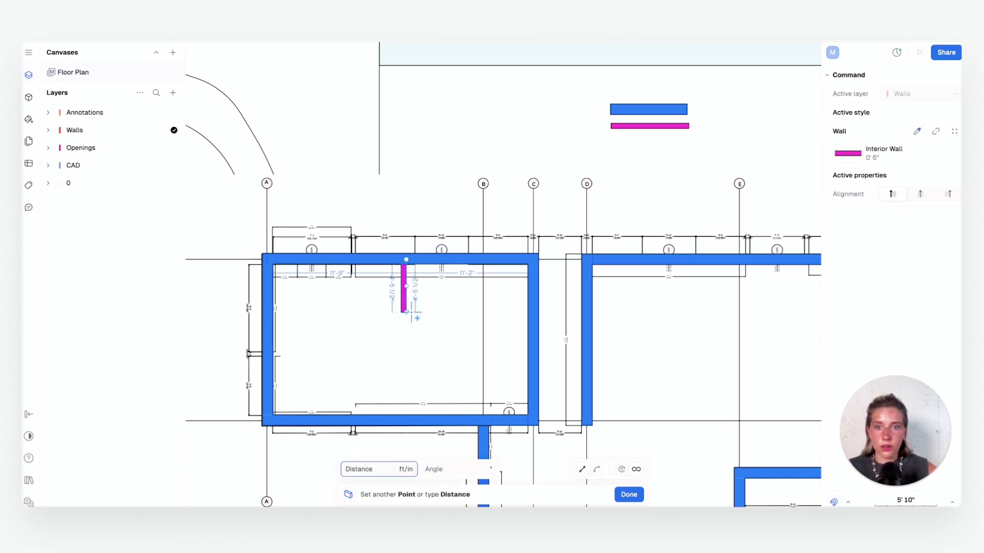
click(409, 420)
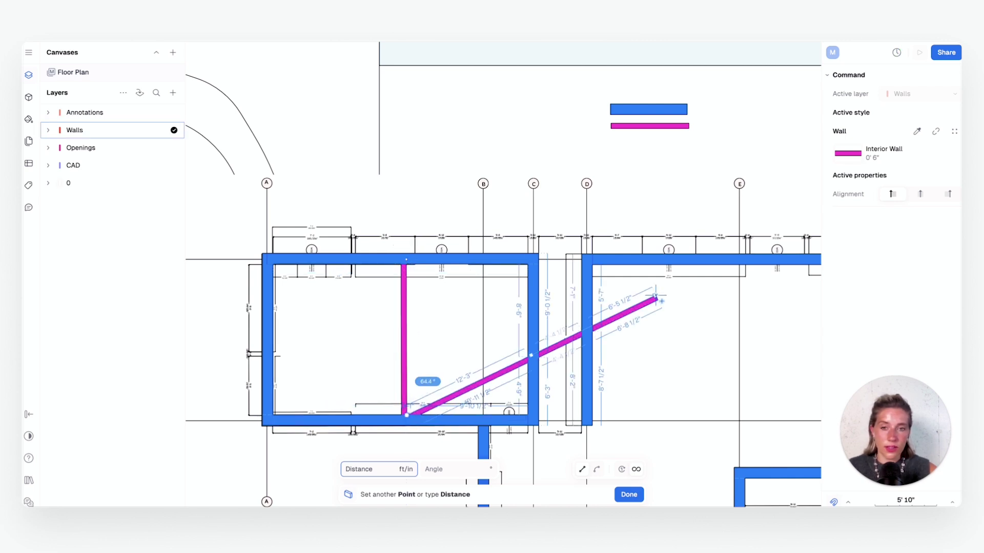
key(Escape)
- Draw an L-shaped interior partition about 12'-10 1/2" from the grid A wall and about 6'-11" down to the lower wall
click(262, 339)
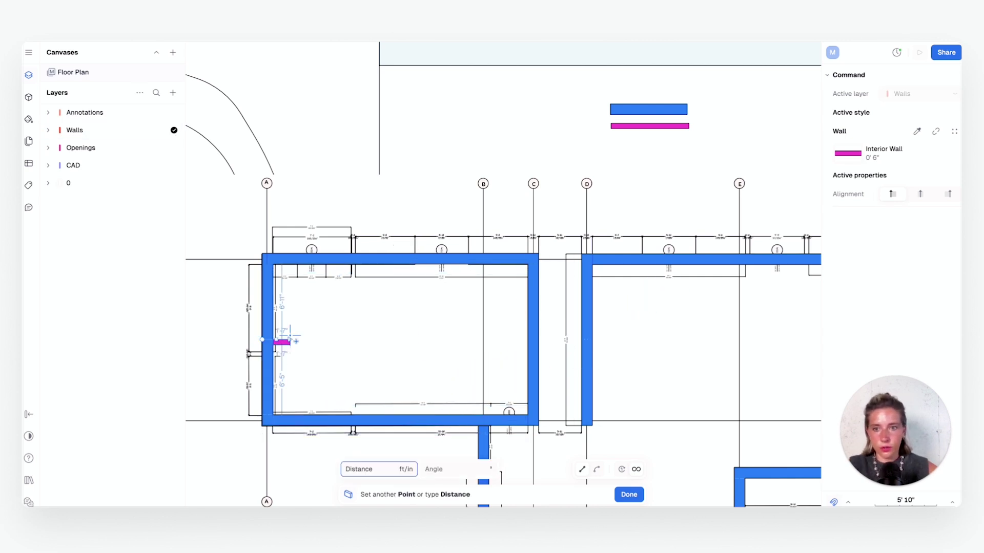
click(413, 342)
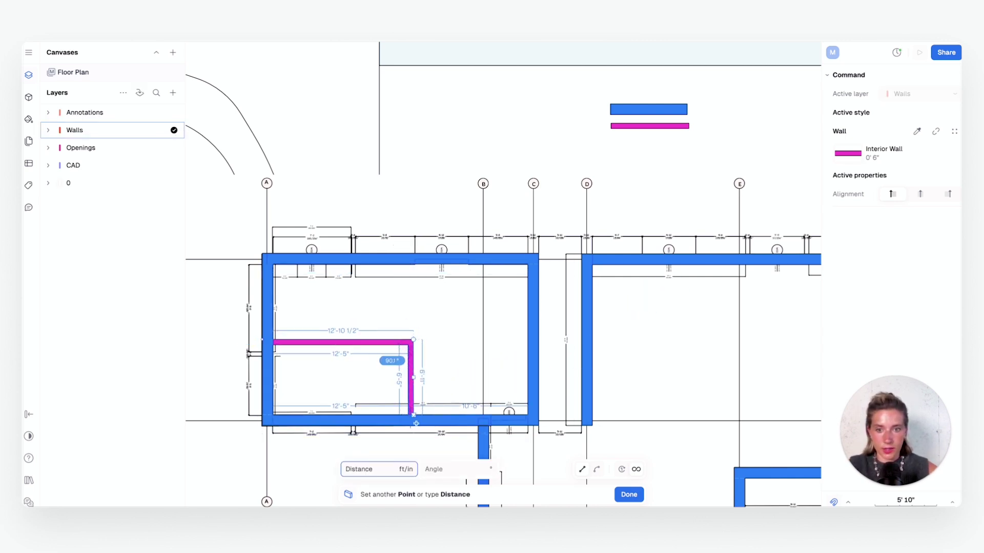
click(412, 415)
key(Escape)
key(Escape)
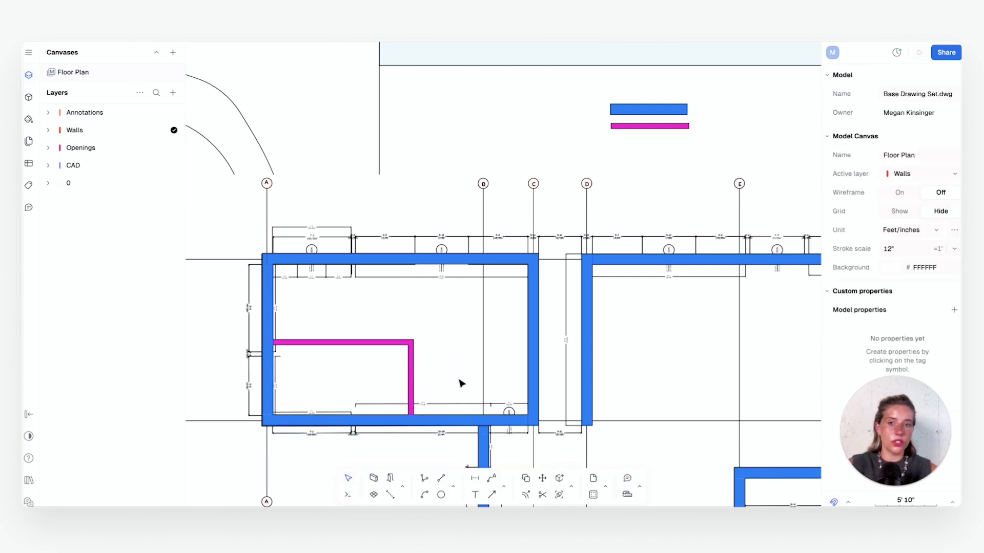
- Shift the partition's vertical leg toward grid A, making the horizontal leg about 12'-5" long
click(410, 365)
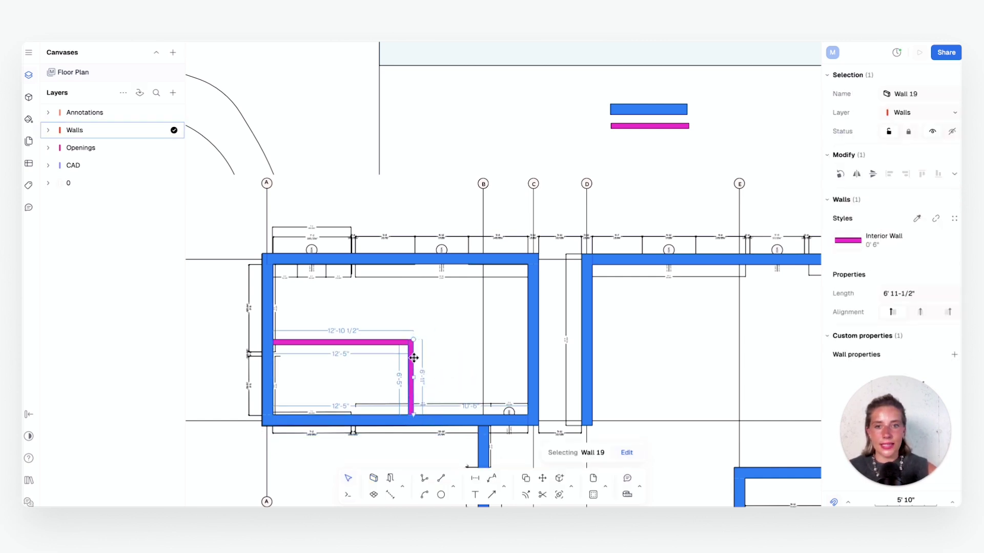
mouse_move(413, 357)
mouse_down()
mouse_move(471, 359)
mouse_move(385, 362)
mouse_move(425, 364)
mouse_up()
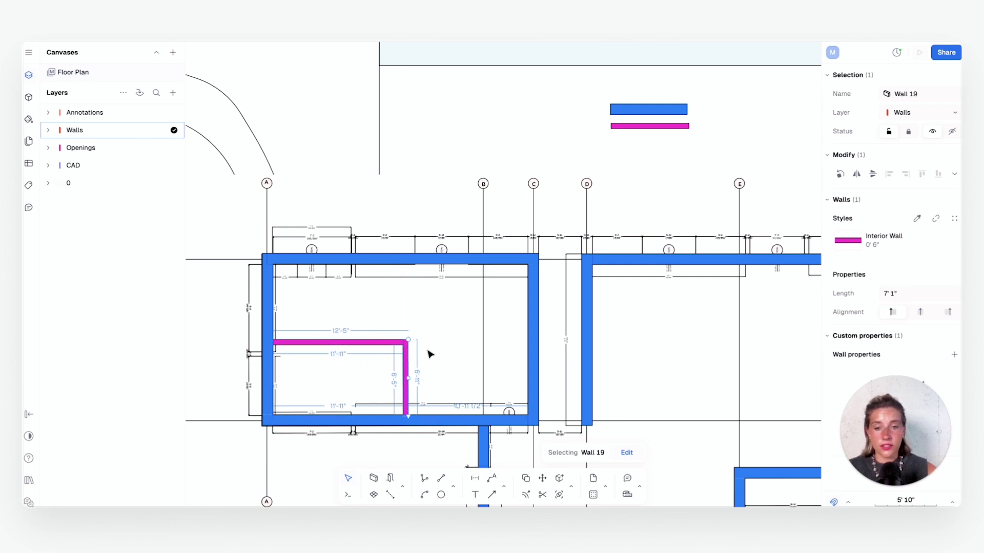
- Deselect the partition wall and make Openings the active layer
click(454, 342)
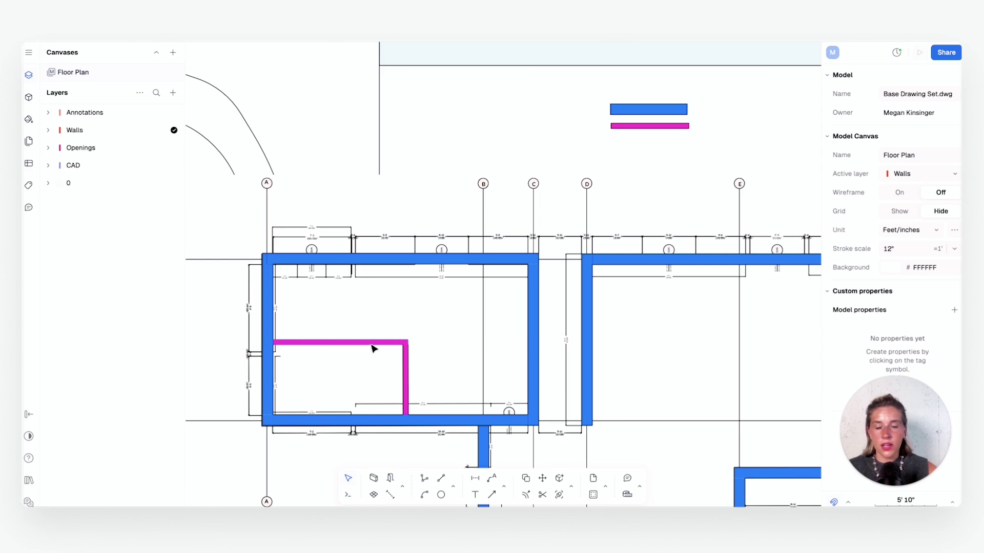
scroll(398, 404, up, 5)
scroll(399, 405, down, 5)
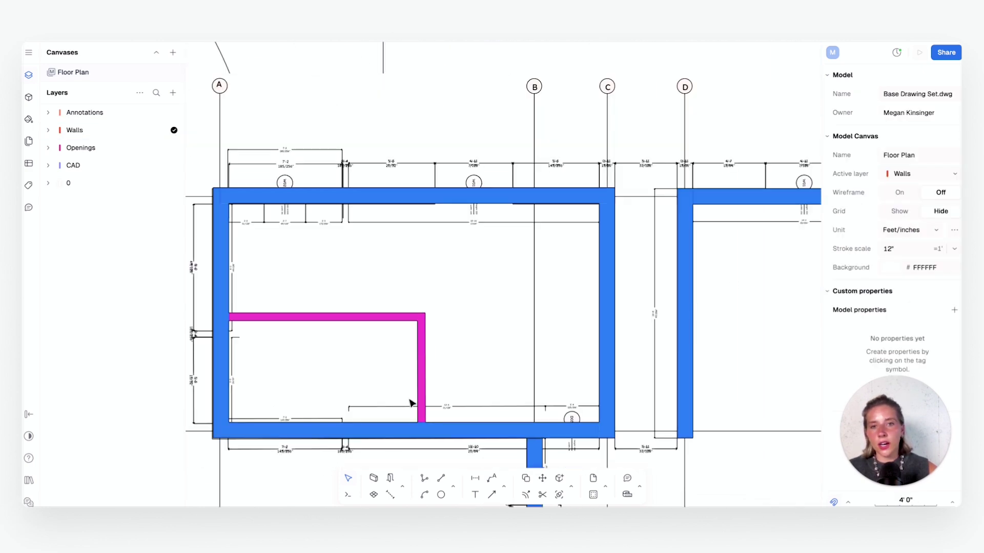
scroll(470, 384, up, 1)
scroll(470, 382, up, 2)
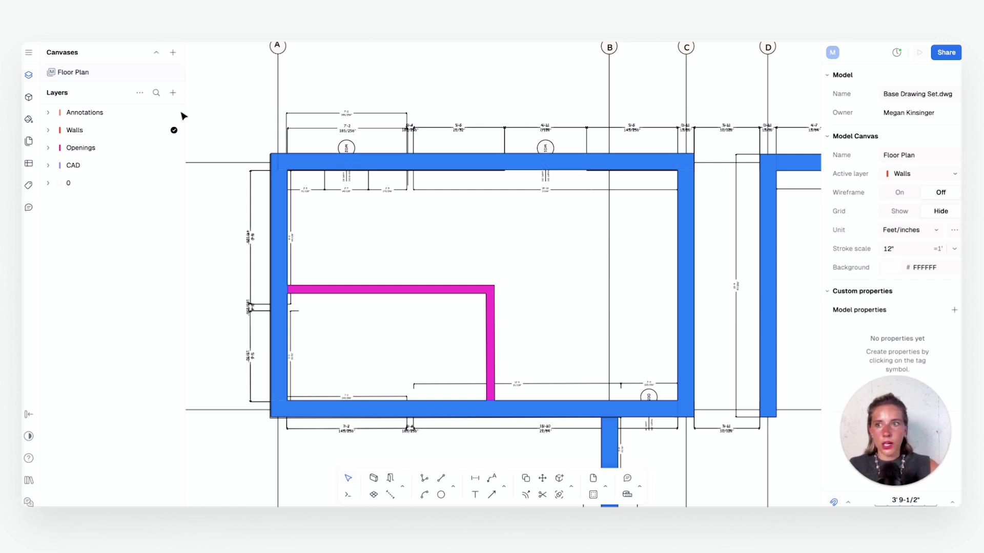
click(81, 149)
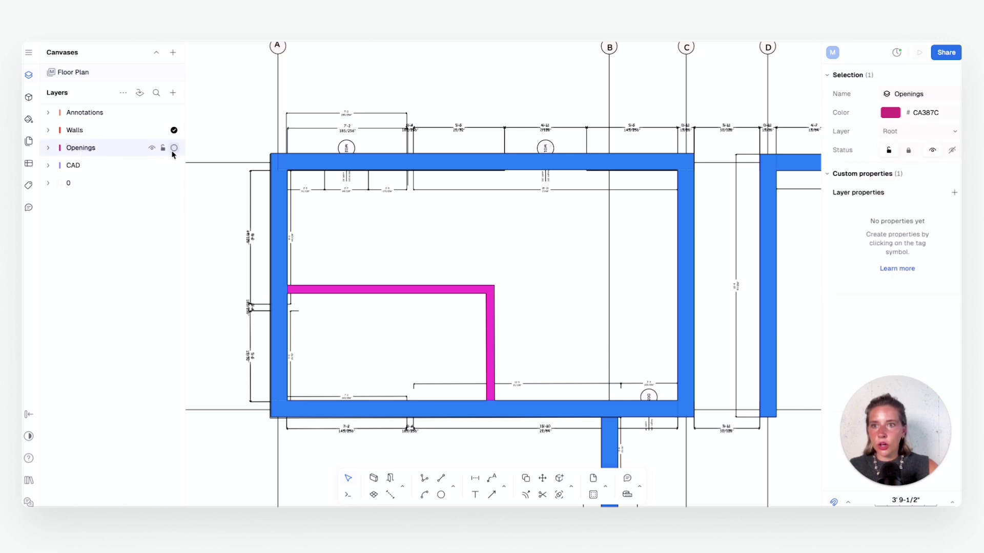
- Start an opening and choose the Door EU 60 block by searching the block libraries for "door"
click(390, 480)
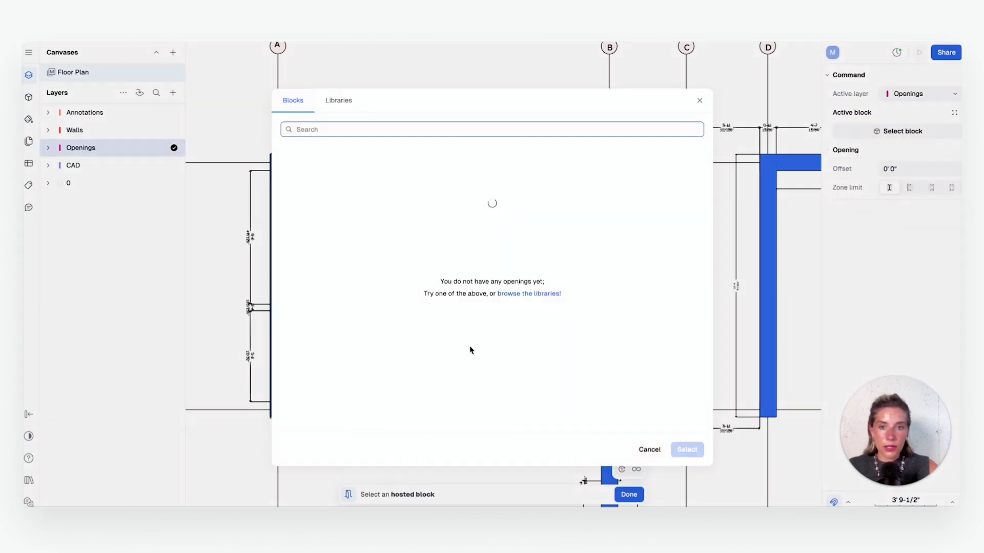
click(332, 100)
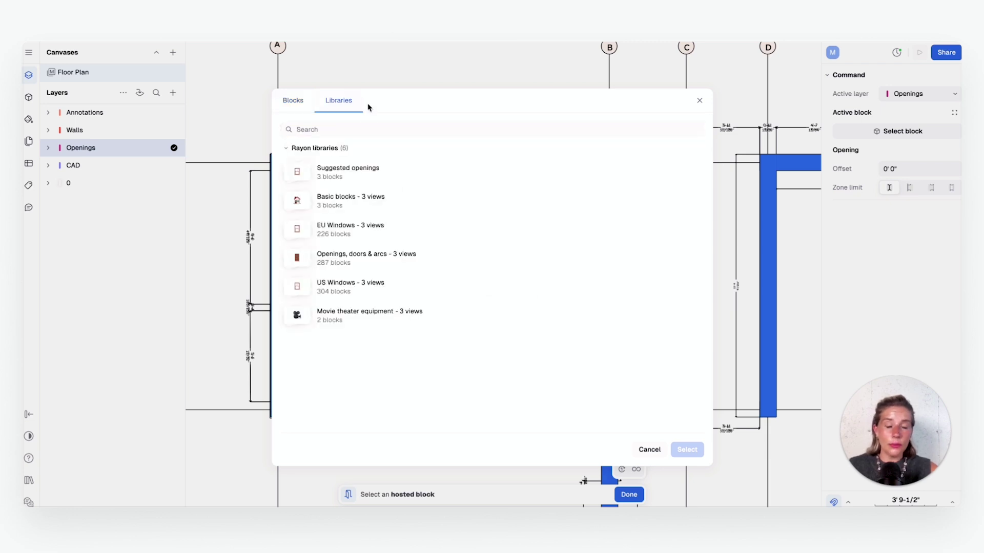
click(353, 129)
text(door)
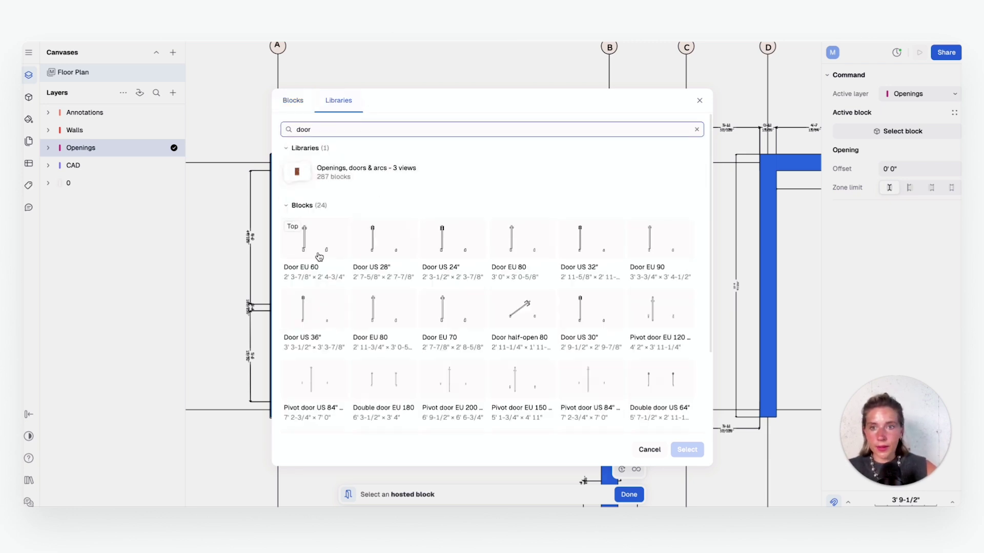
click(319, 257)
click(687, 449)
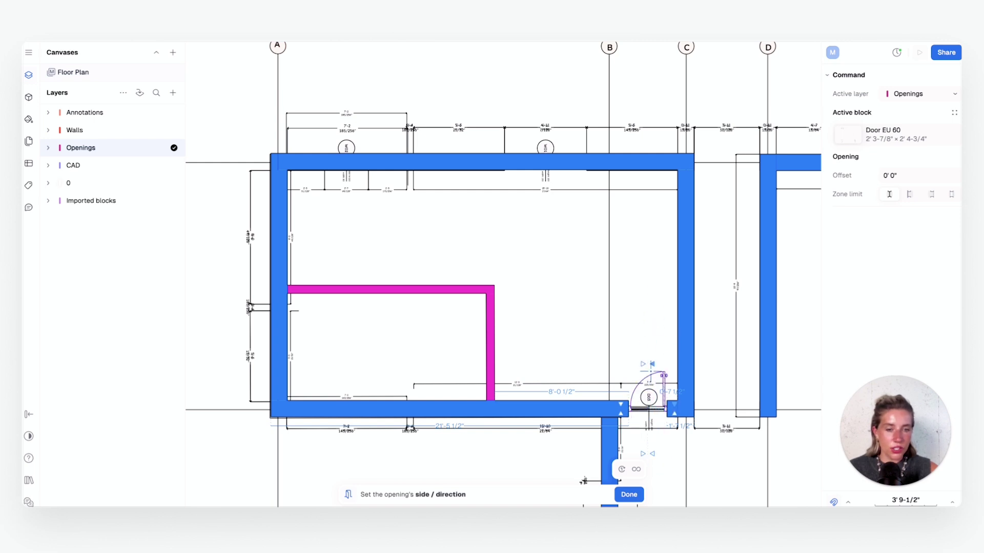
- Place the door in the lower exterior wall between grids B and C, swinging into the room, about 8'-3" from the interior partition
click(660, 343)
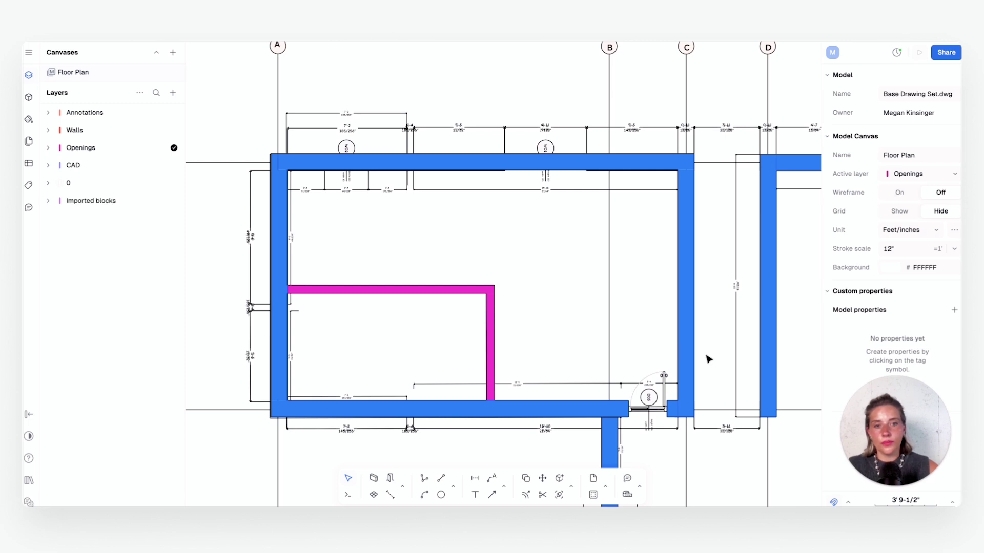
mouse_move(664, 386)
mouse_down()
mouse_move(562, 389)
mouse_move(671, 397)
mouse_up()
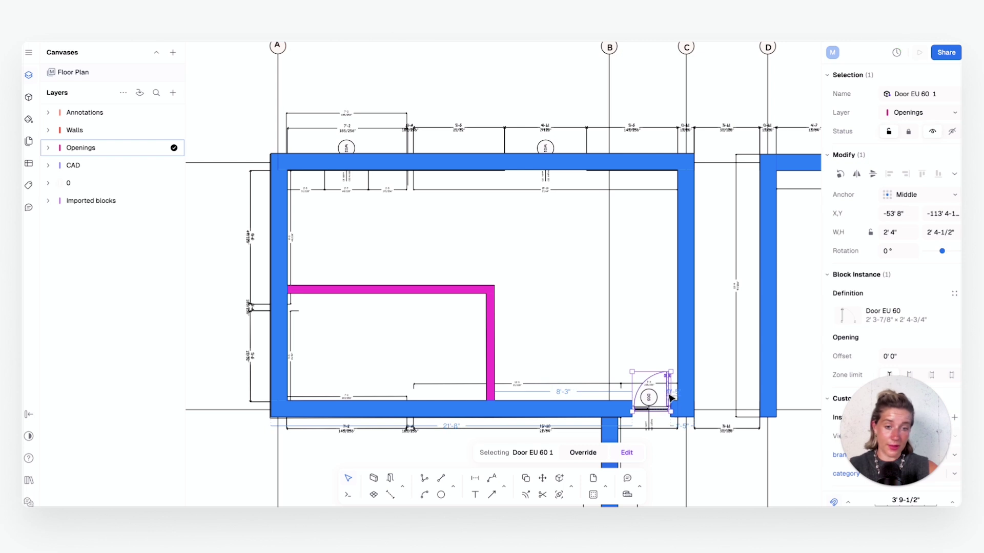
click(675, 478)
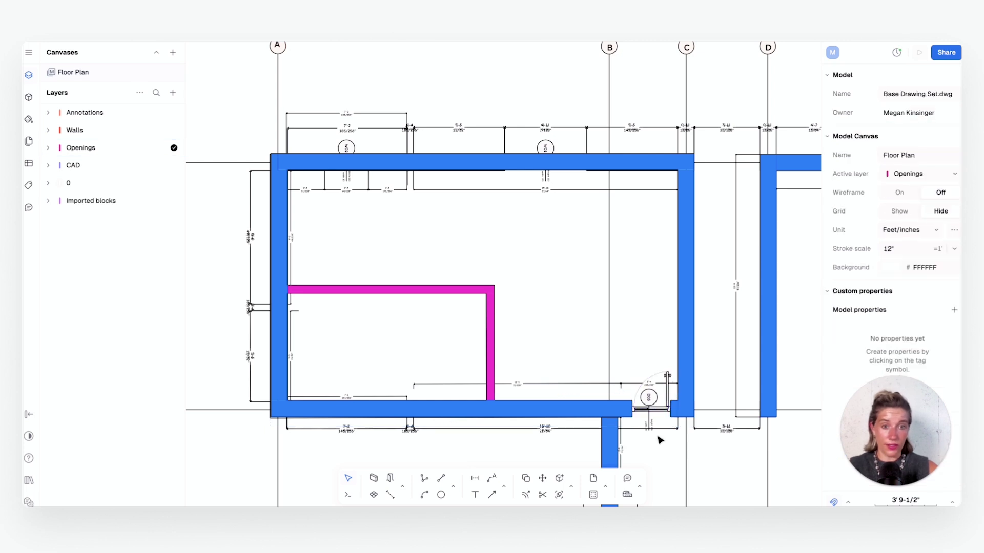
- Start another opening and choose the Window with shutters US 42" block by searching the libraries for "window"
click(390, 481)
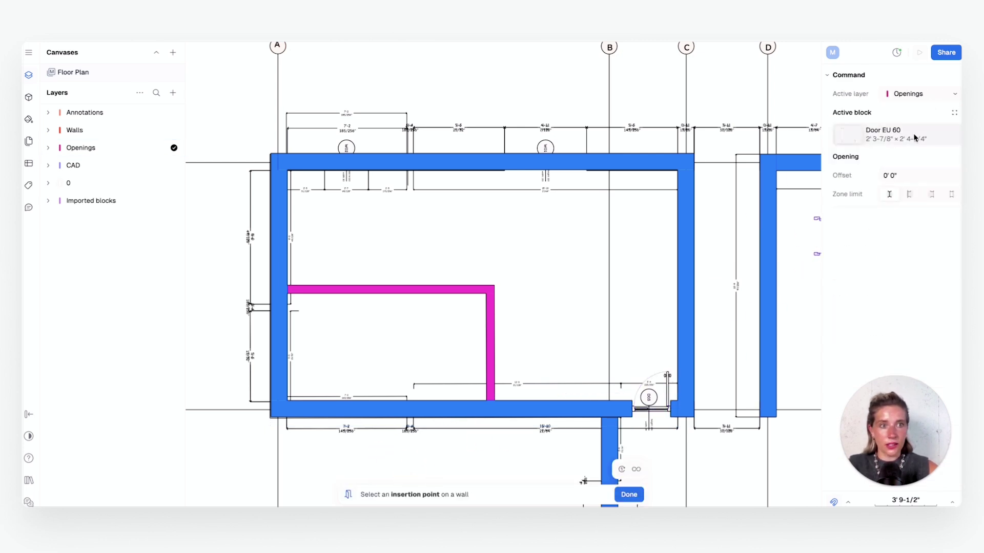
click(882, 134)
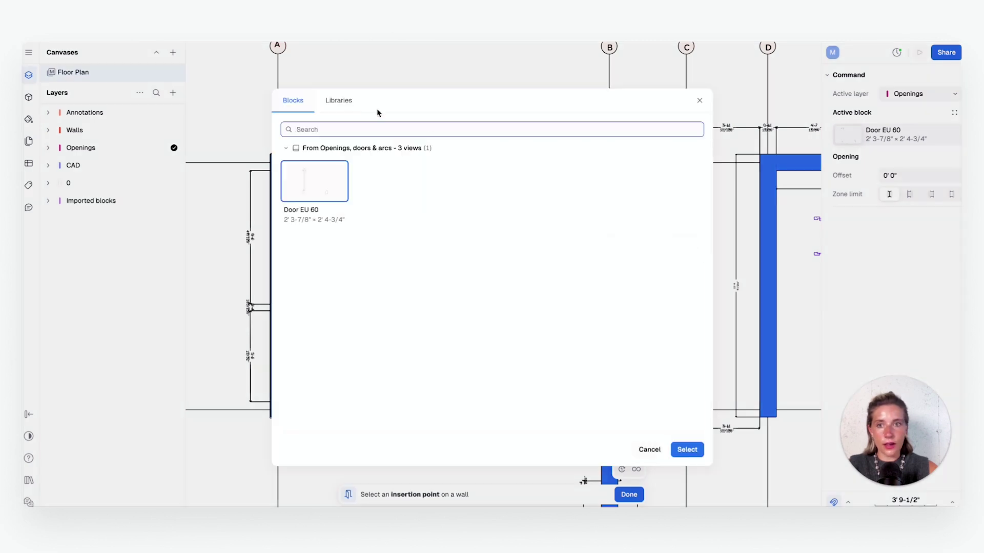
click(339, 100)
click(349, 129)
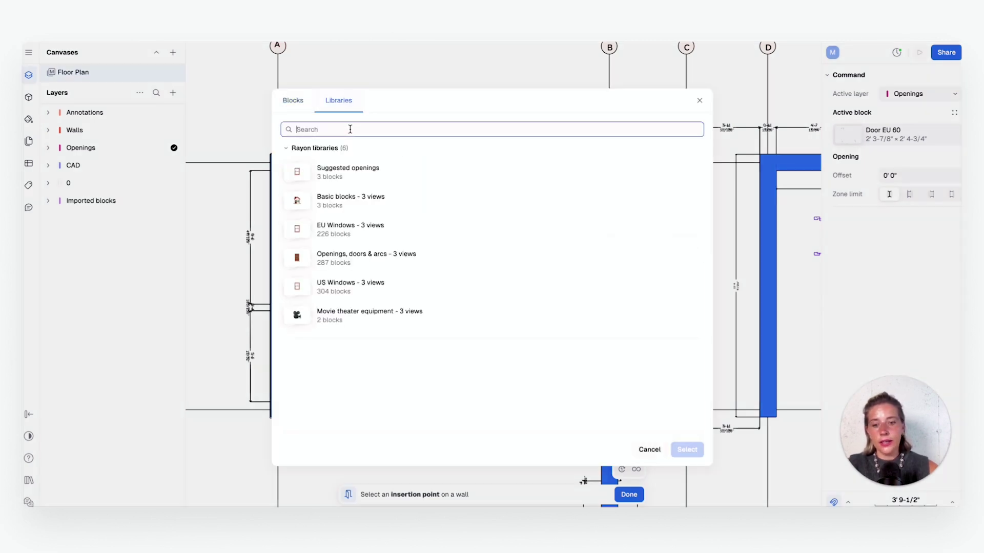
text(window)
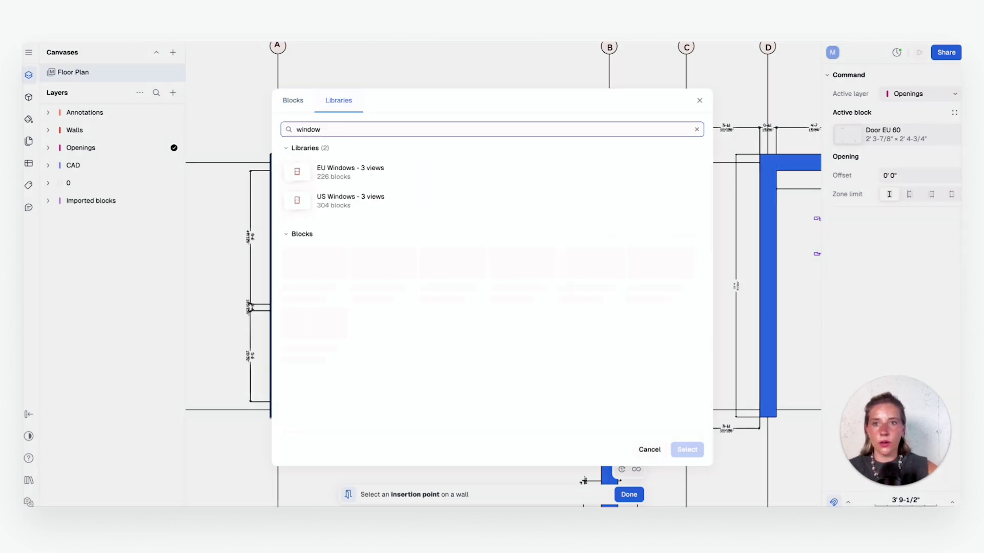
click(316, 290)
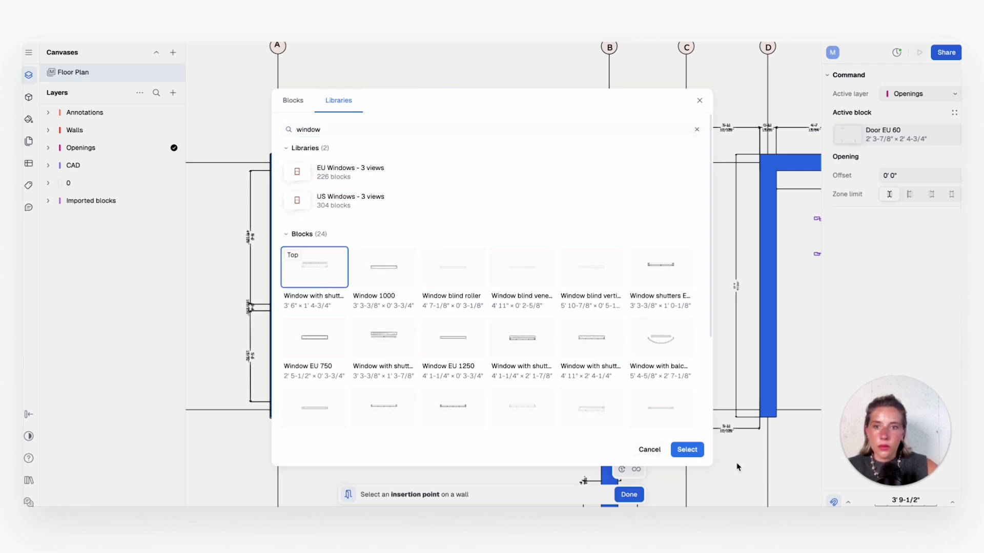
scroll(590, 363, down, 3)
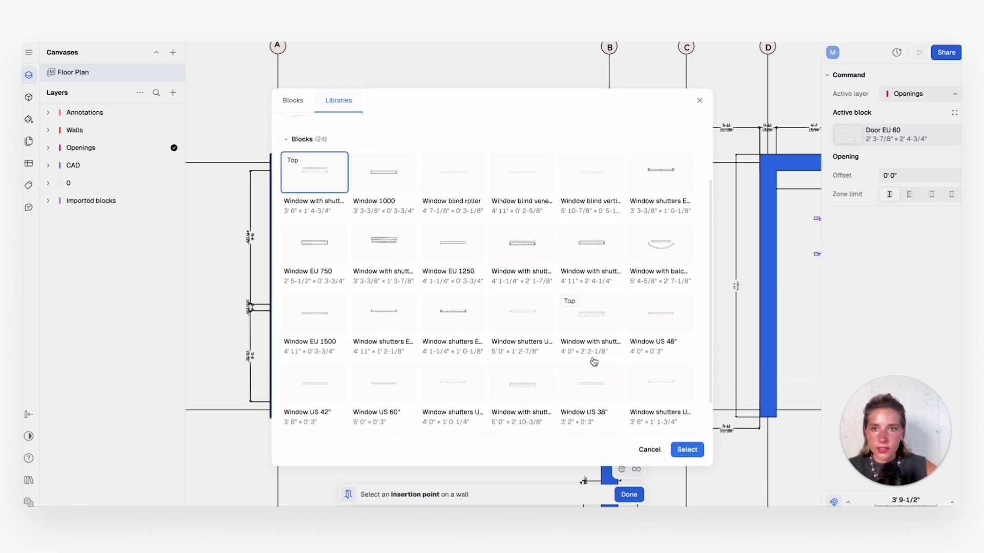
scroll(602, 354, up, 3)
scroll(543, 331, down, 3)
scroll(573, 340, up, 3)
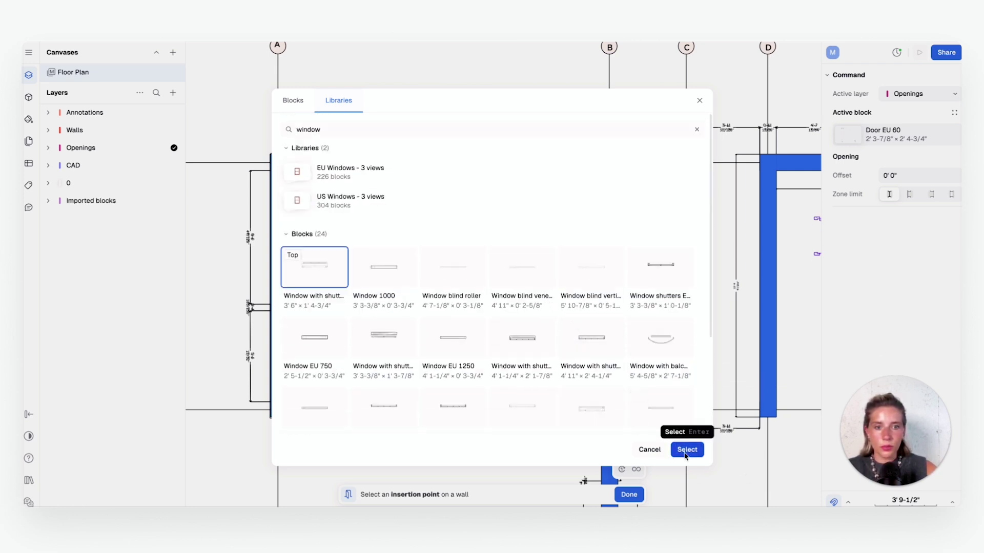
click(687, 450)
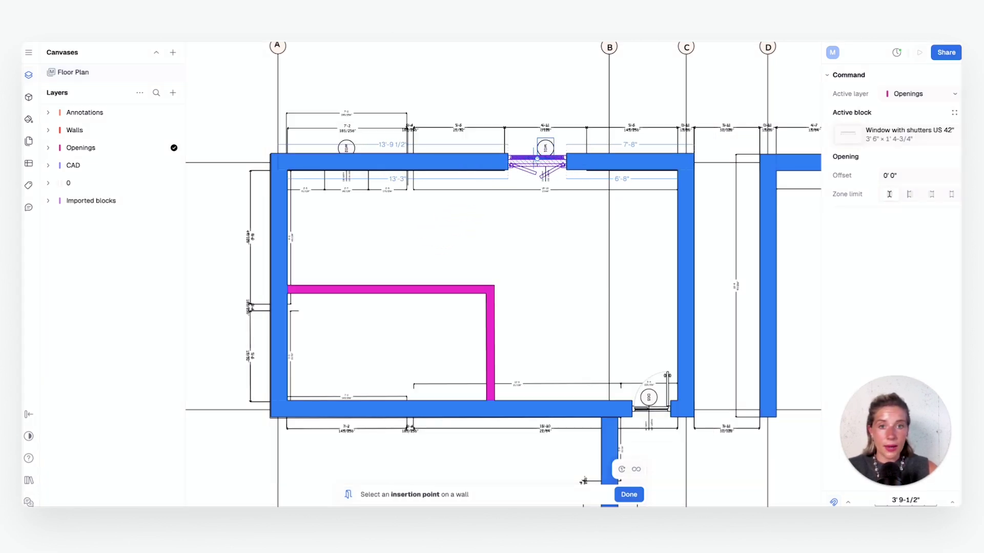
- Place the window in the upper exterior wall at tag W01, about 13'-3" from the grid A wall's inner face, shutters facing inward
click(537, 160)
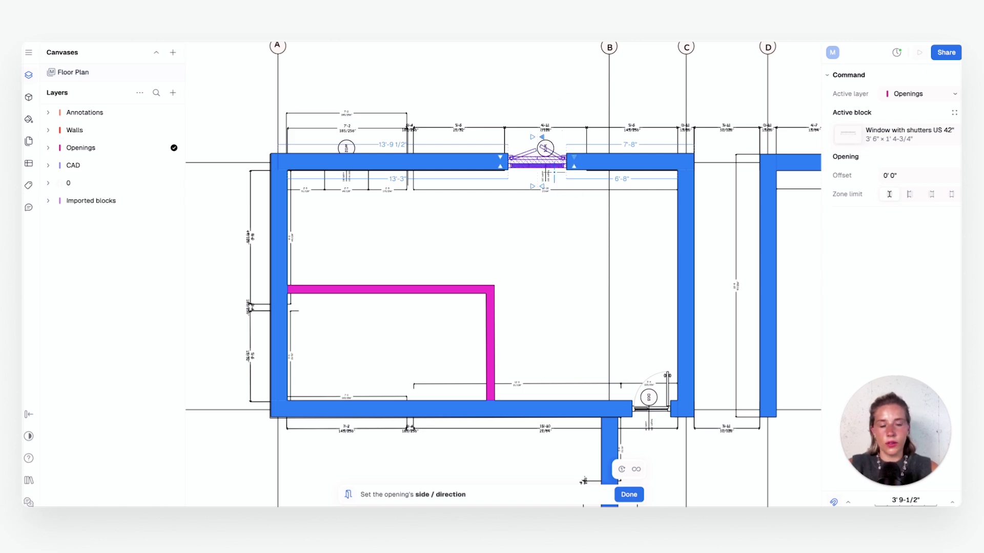
click(561, 201)
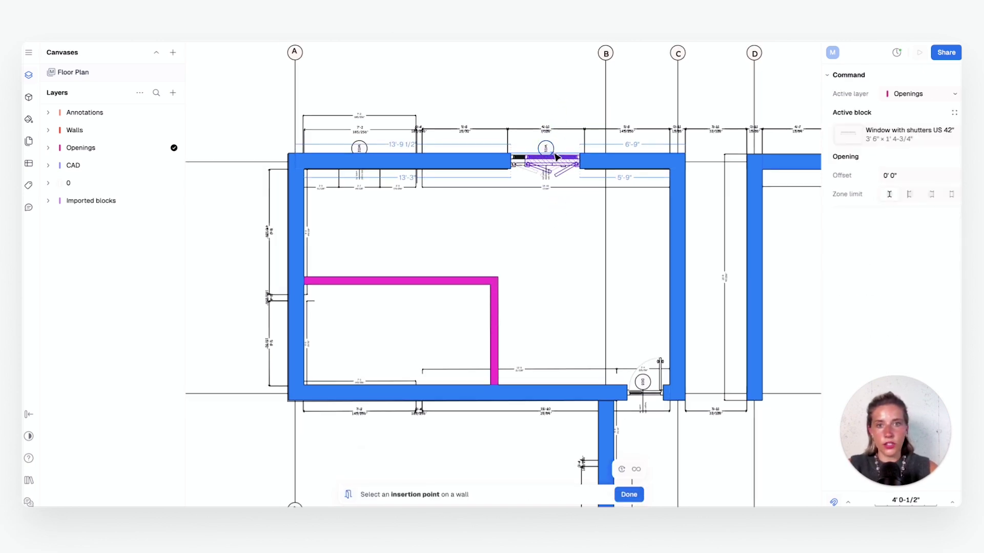
scroll(562, 169, down, 5)
scroll(564, 166, up, 4)
key(Escape)
- Stretch the window on both sides to fill the 4'-11" W01 opening marked in the base drawing
click(563, 163)
scroll(566, 161, up, 6)
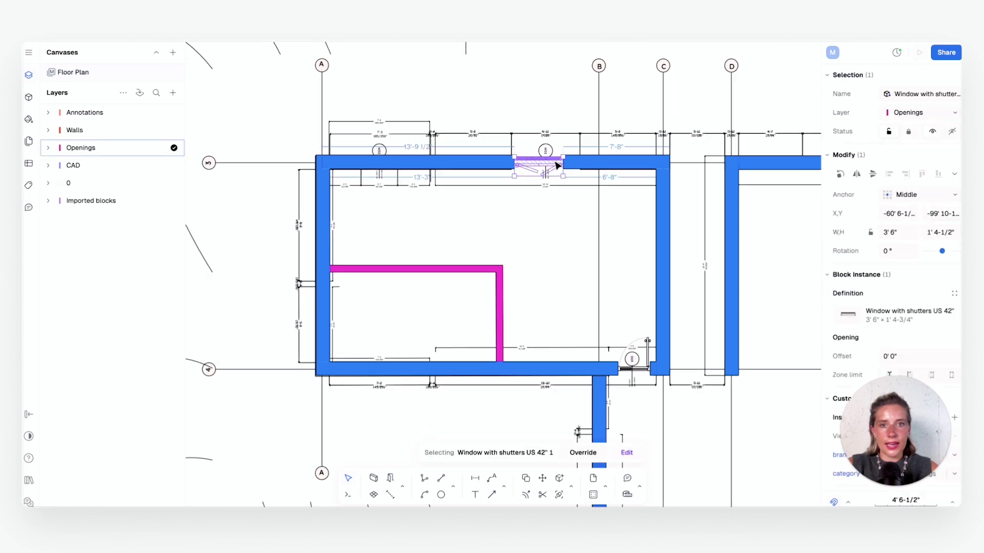
scroll(569, 161, down, 3)
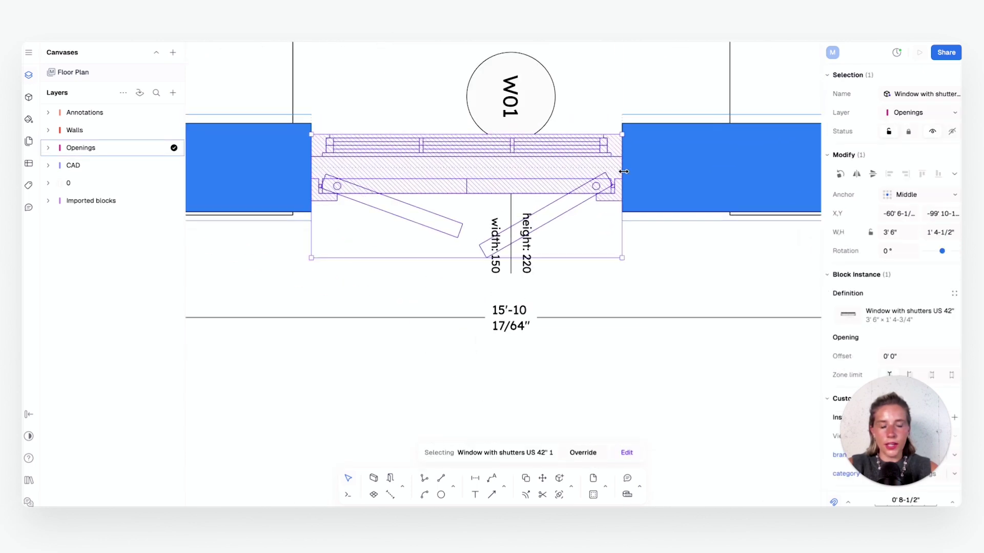
scroll(591, 161, down, 3)
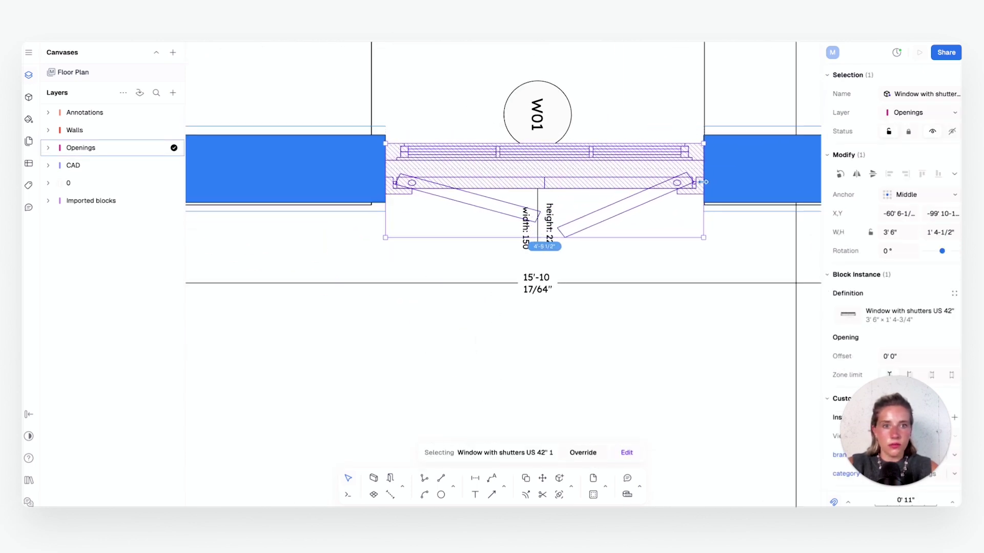
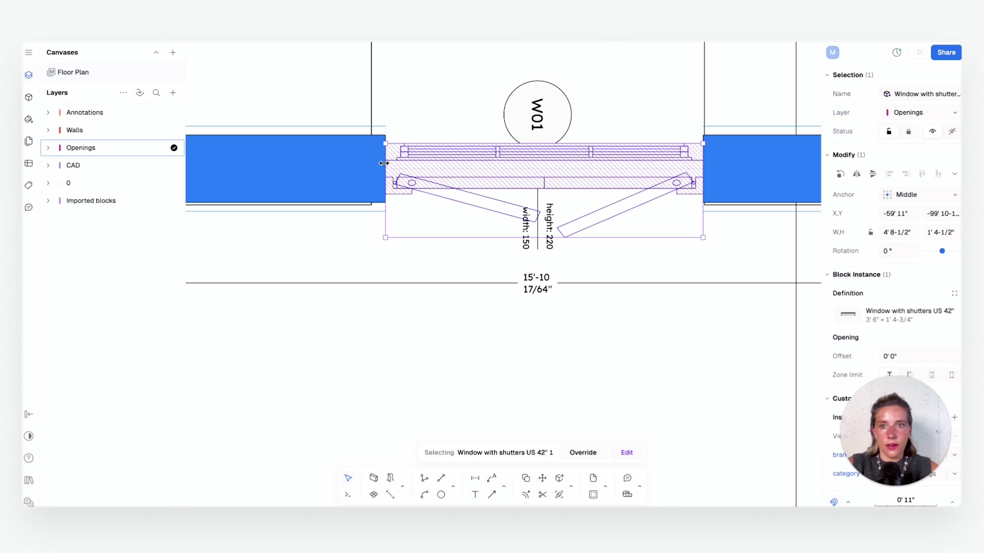
click(464, 319)
scroll(465, 319, down, 10)
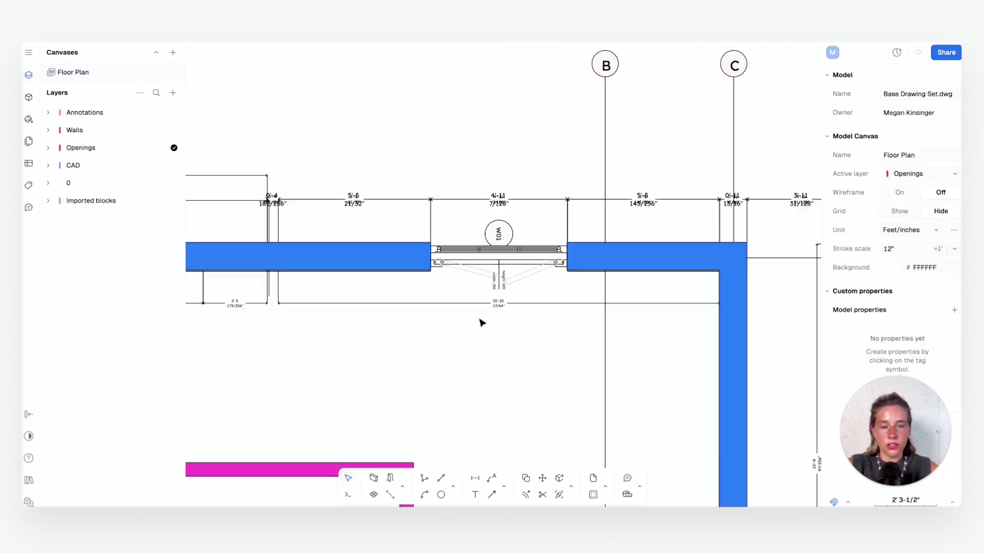
scroll(486, 288, down, 3)
scroll(461, 287, down, 5)
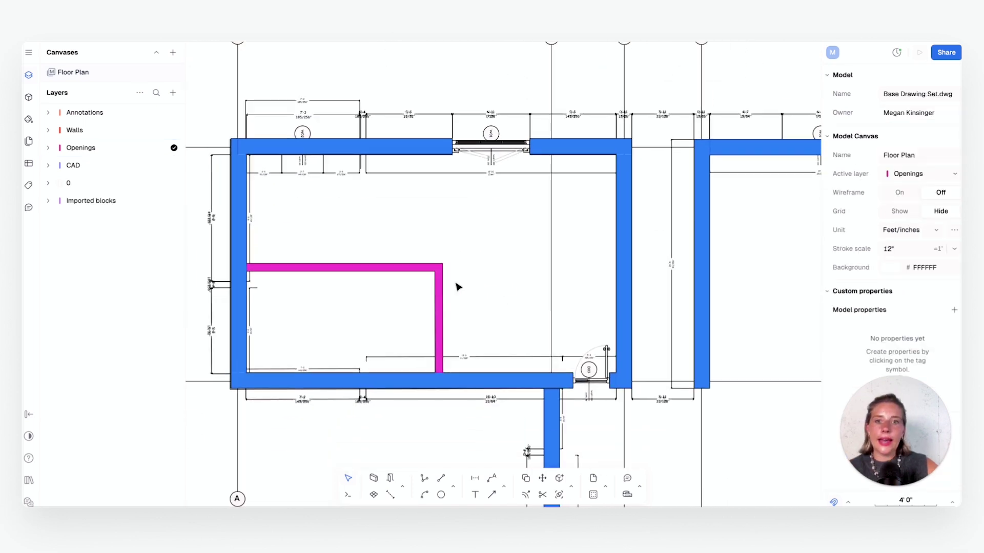
scroll(479, 319, down, 2)
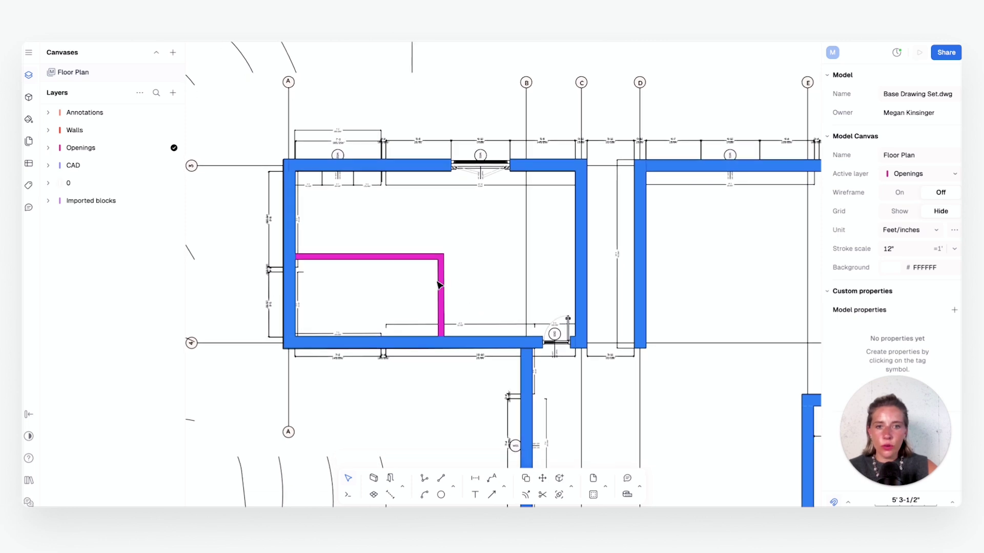
scroll(373, 222, up, 5)
middle_drag(381, 253, 402, 257)
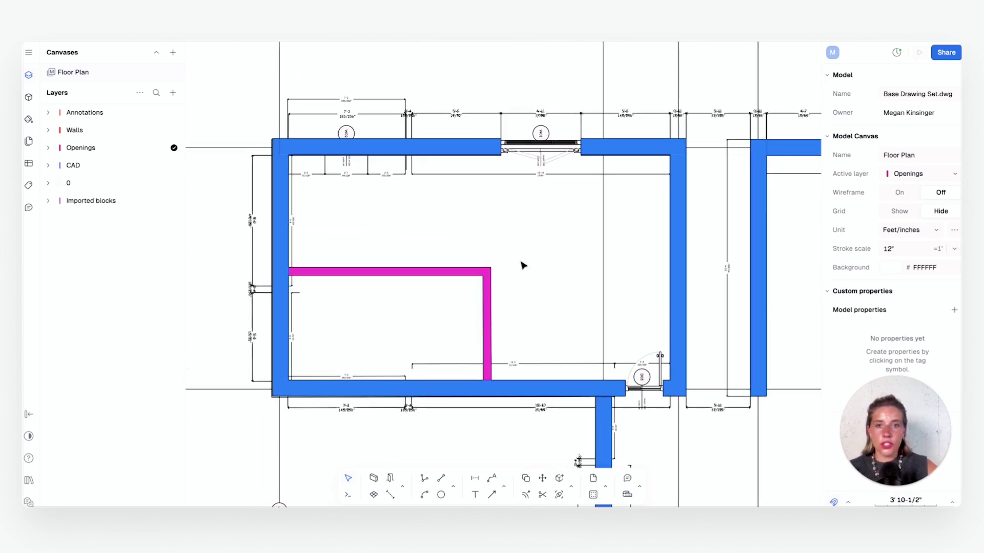
click(488, 305)
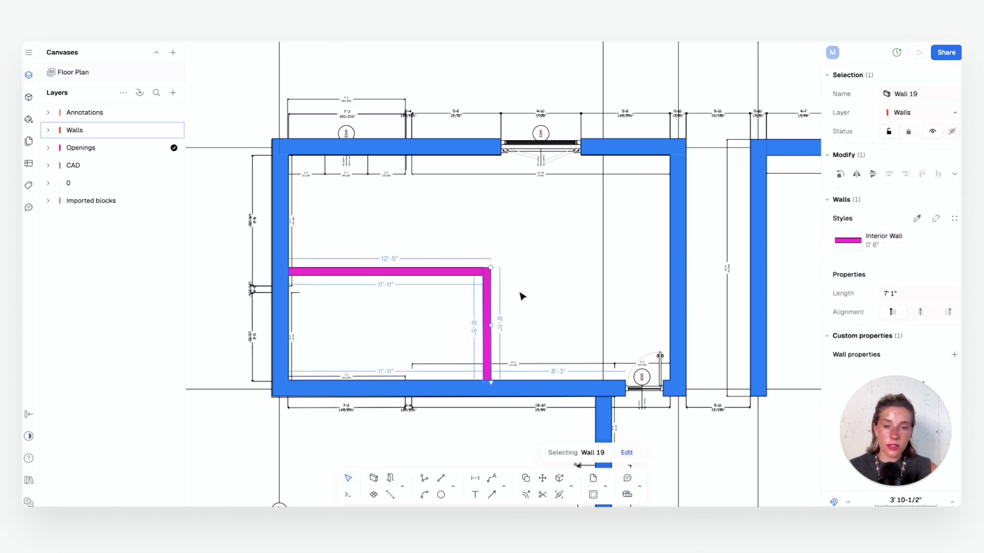
click(522, 295)
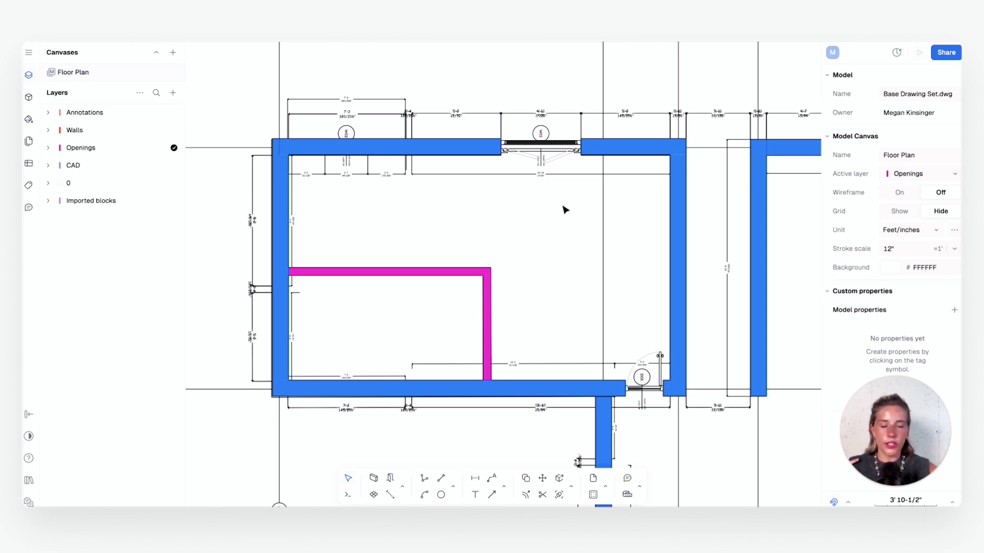
- Create one zone inside the partitioned corner room and another in the surrounding L-shaped room
click(372, 496)
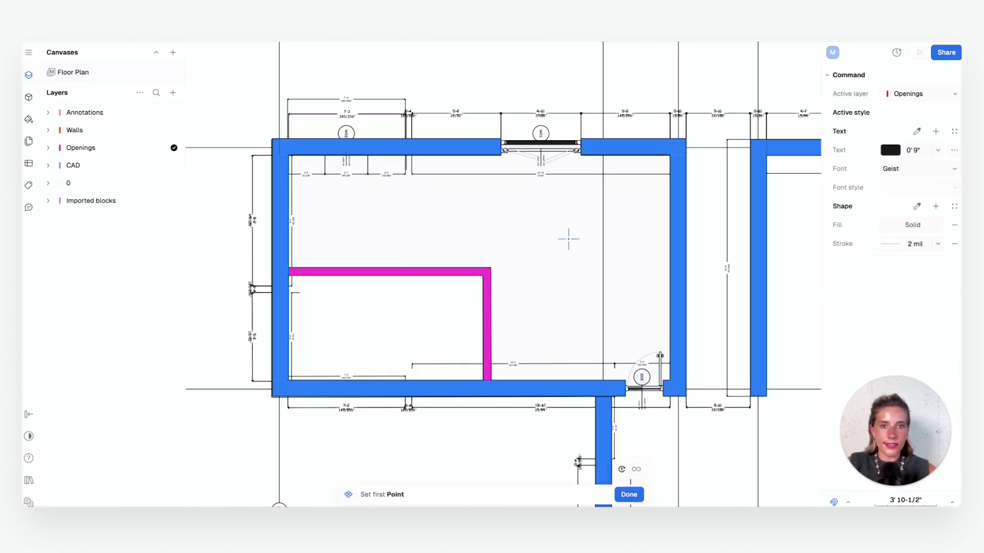
click(370, 325)
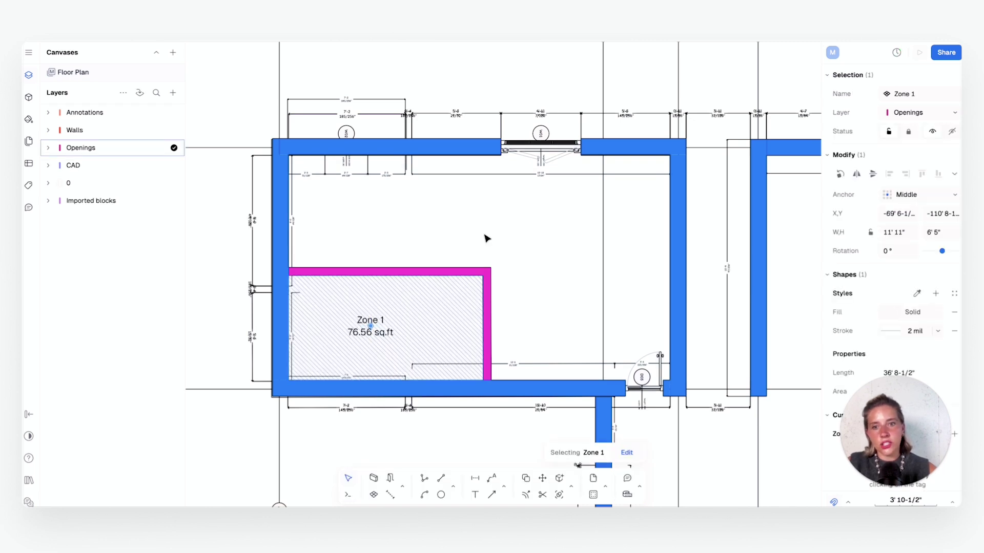
click(556, 233)
click(391, 494)
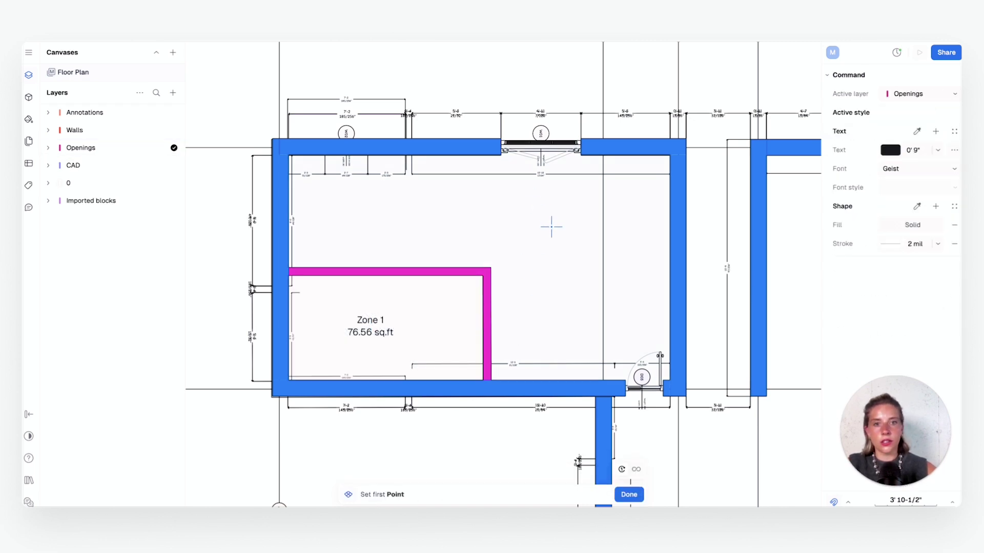
click(551, 226)
scroll(599, 290, right, 2)
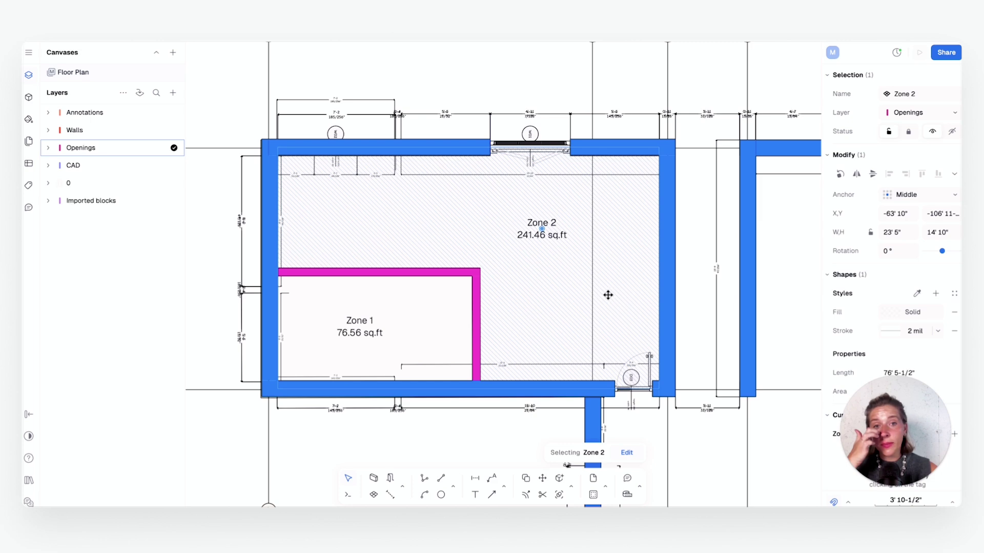
- Finish the zones and reposition the corner room's partitions, moving the vertical one toward the grid A wall and the horizontal one slightly upward
key(Return)
key(Escape)
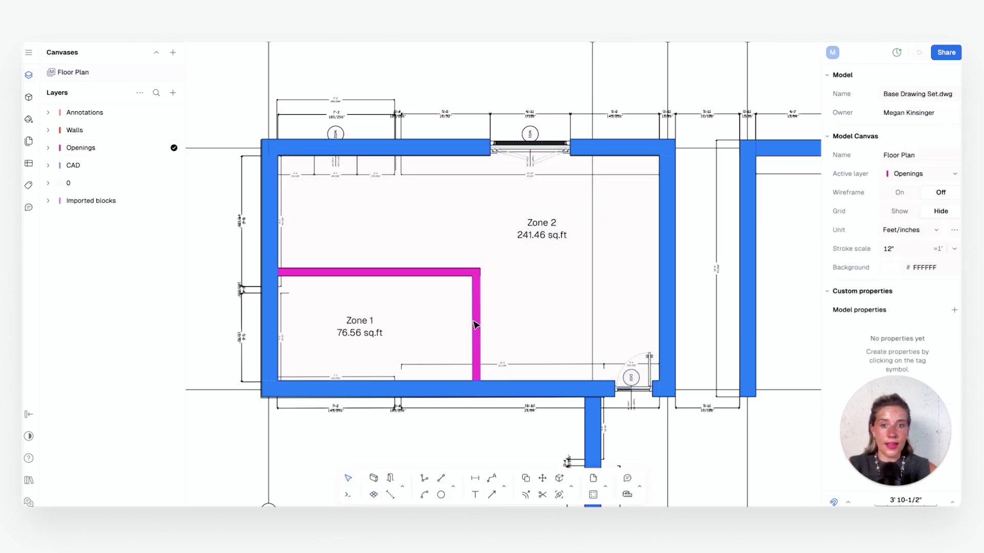
click(473, 324)
drag(476, 312, 446, 321)
mouse_move(410, 281)
mouse_down()
mouse_move(406, 236)
mouse_move(408, 280)
mouse_up()
key(Escape)
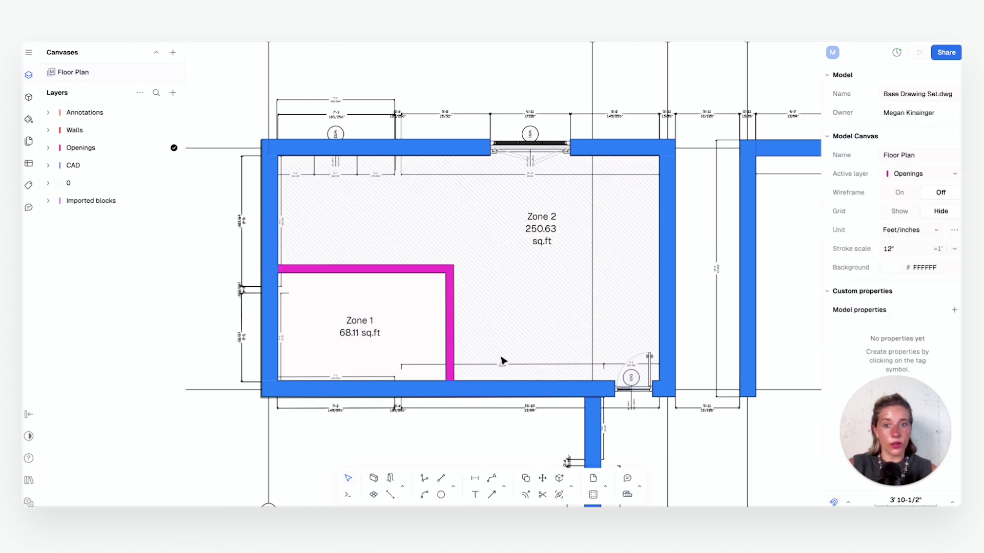
- Switch the L-shaped Zone 2 from a solid to a texture fill, trying the hatch fill type as well
click(542, 241)
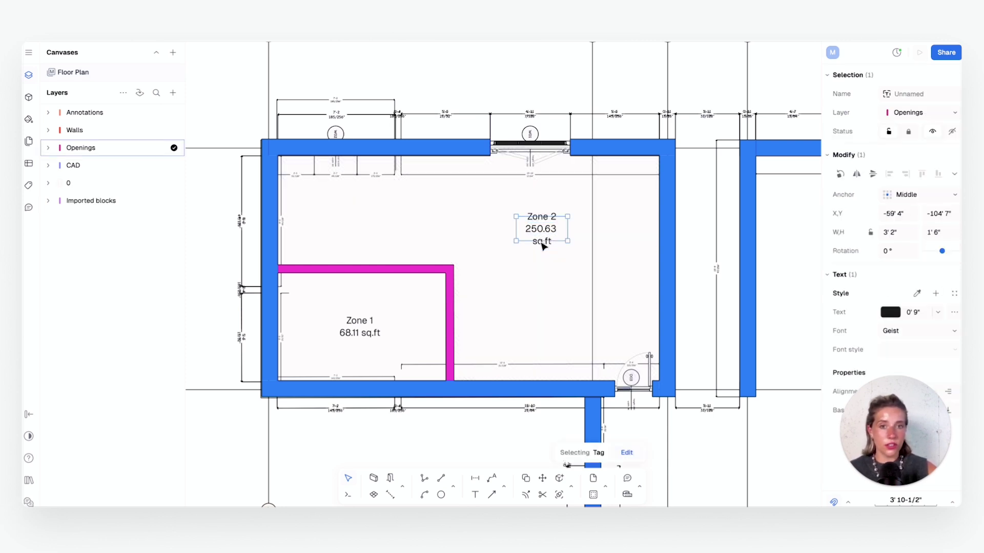
click(564, 271)
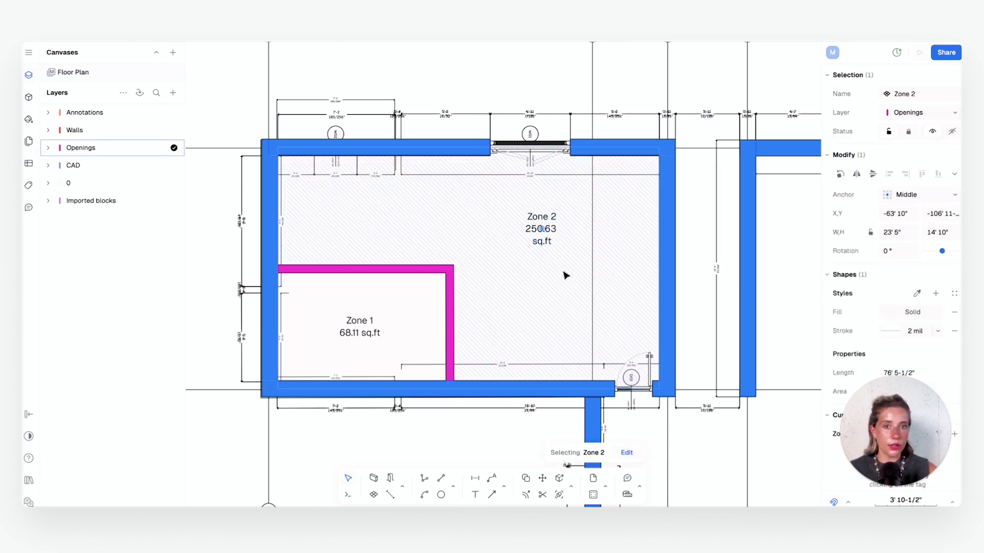
scroll(875, 253, down, 1)
scroll(875, 253, down, 2)
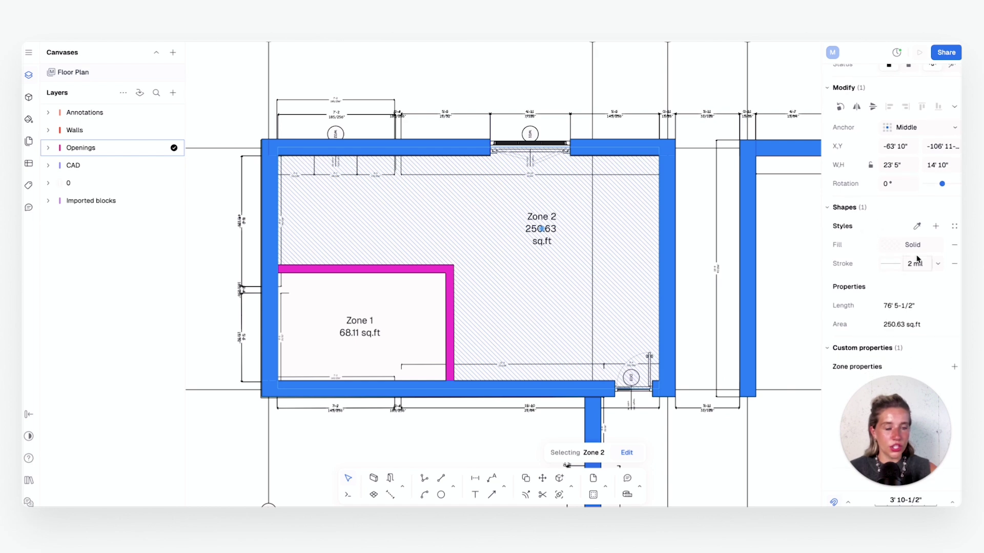
click(919, 250)
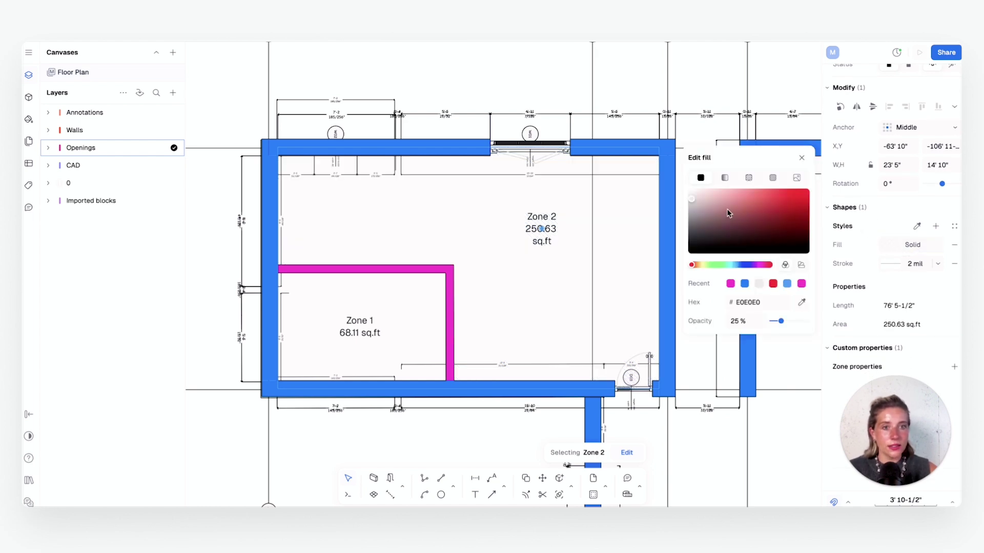
click(724, 178)
click(750, 170)
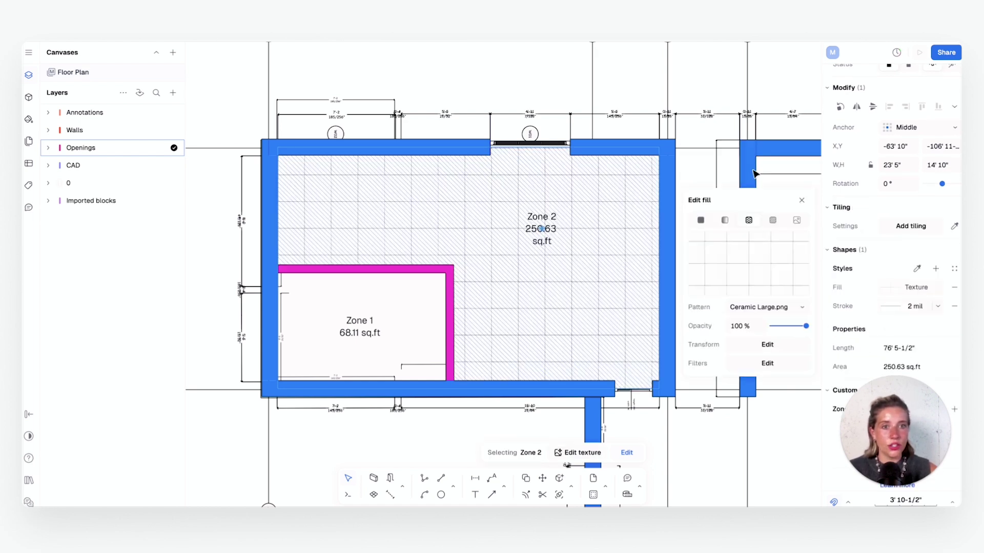
click(772, 221)
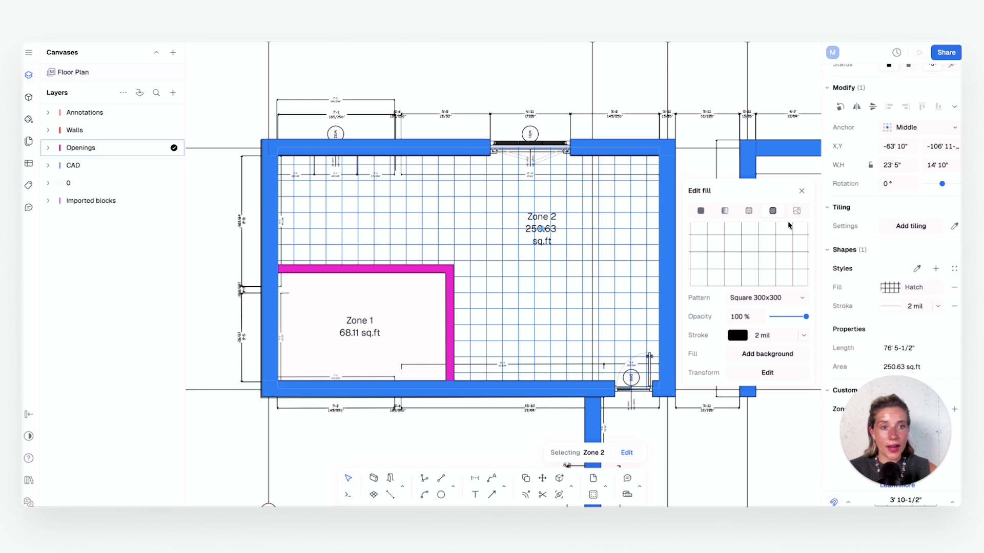
click(750, 213)
- Browse the texture patterns for Zone 2's fill and choose Ceramic Hexagon
click(767, 309)
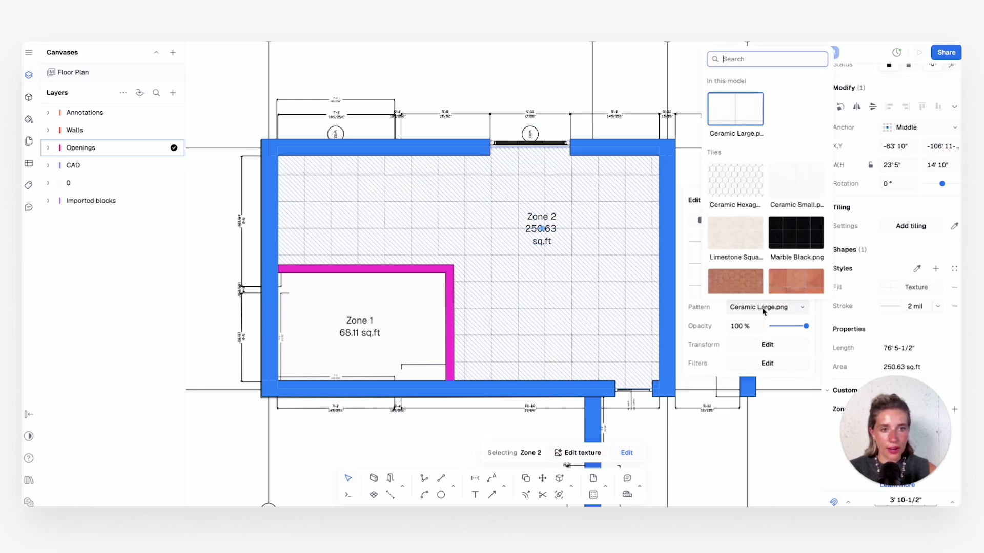
scroll(794, 208, down, 5)
scroll(795, 206, up, 5)
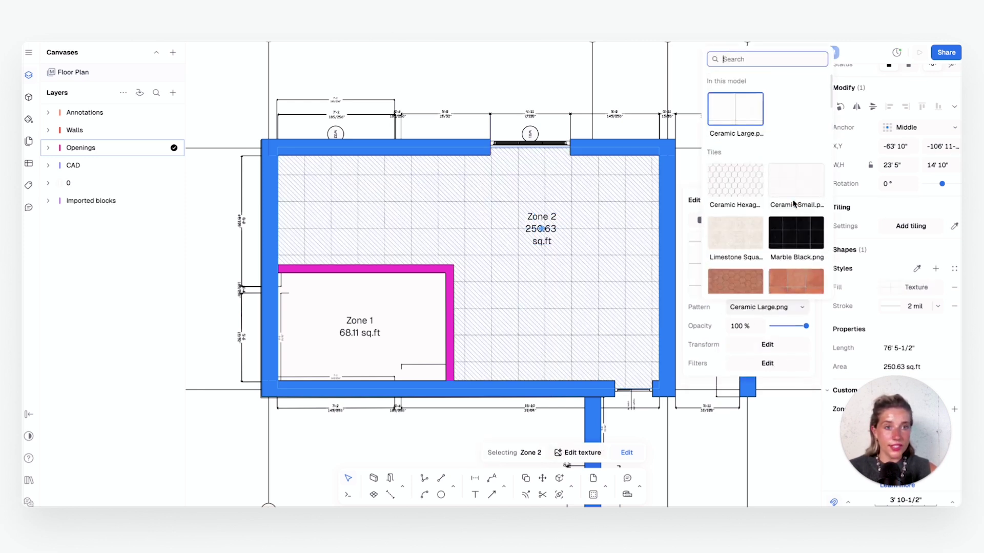
click(751, 169)
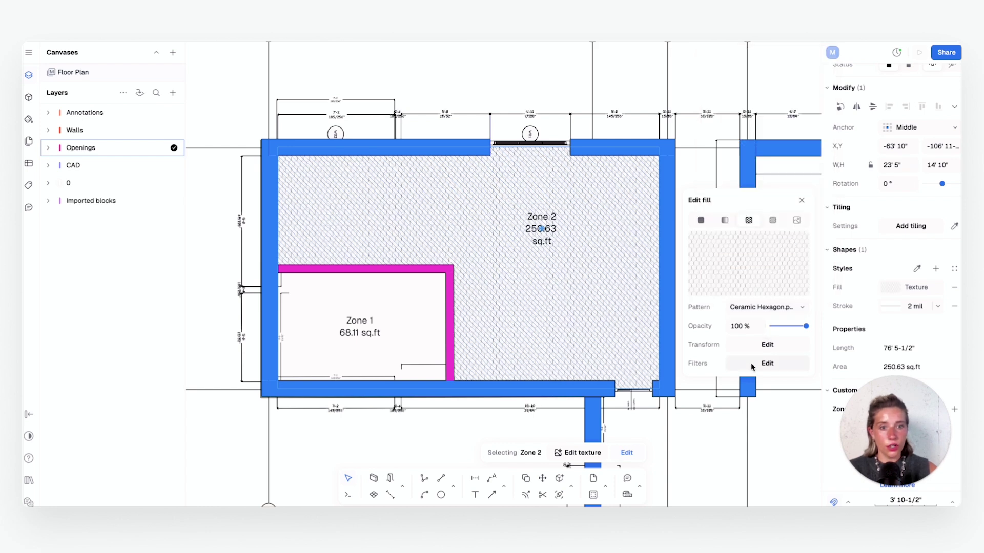
- Scale Zone 2's hexagon texture to 3x and lower its opacity to 28%
click(753, 350)
click(606, 334)
drag(611, 327, 573, 332)
text(3)
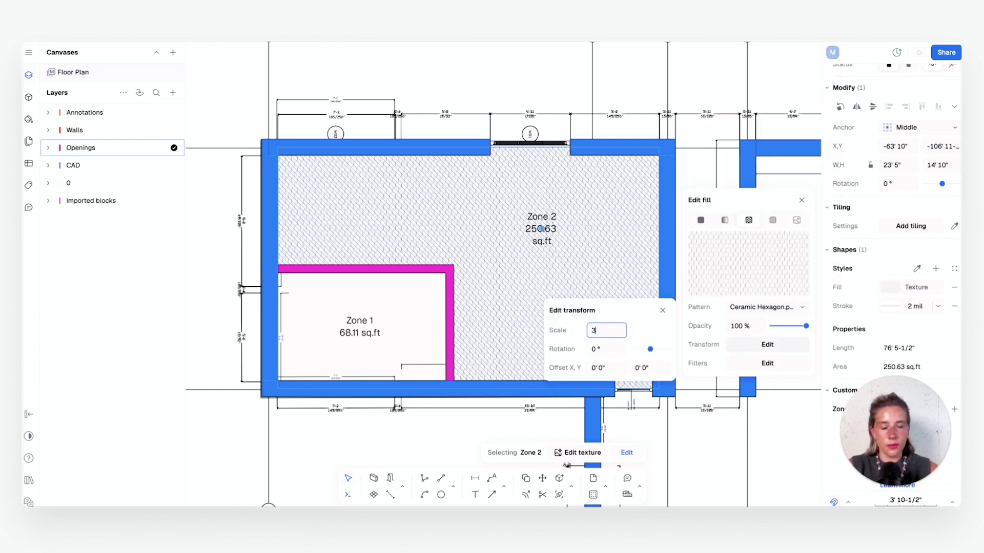
key(Return)
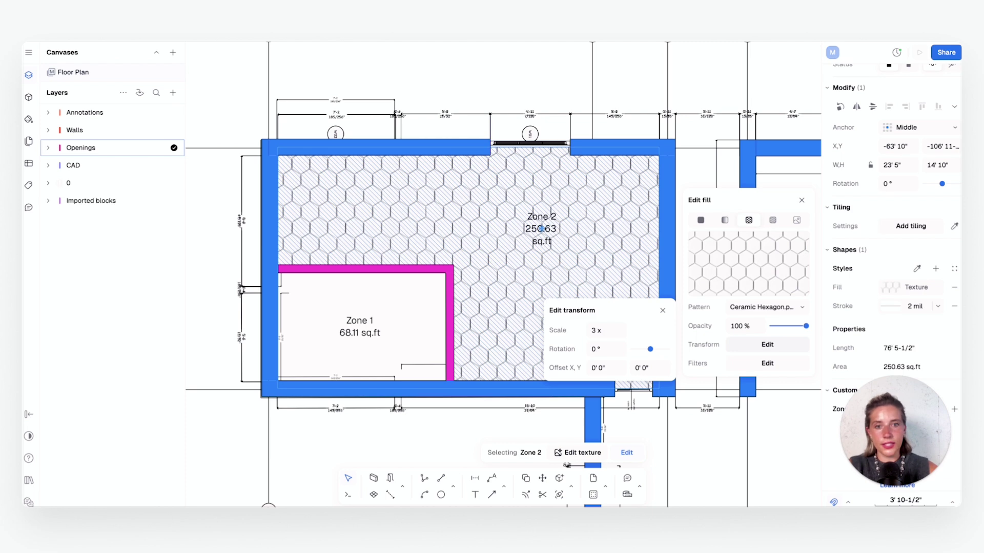
click(728, 364)
click(782, 326)
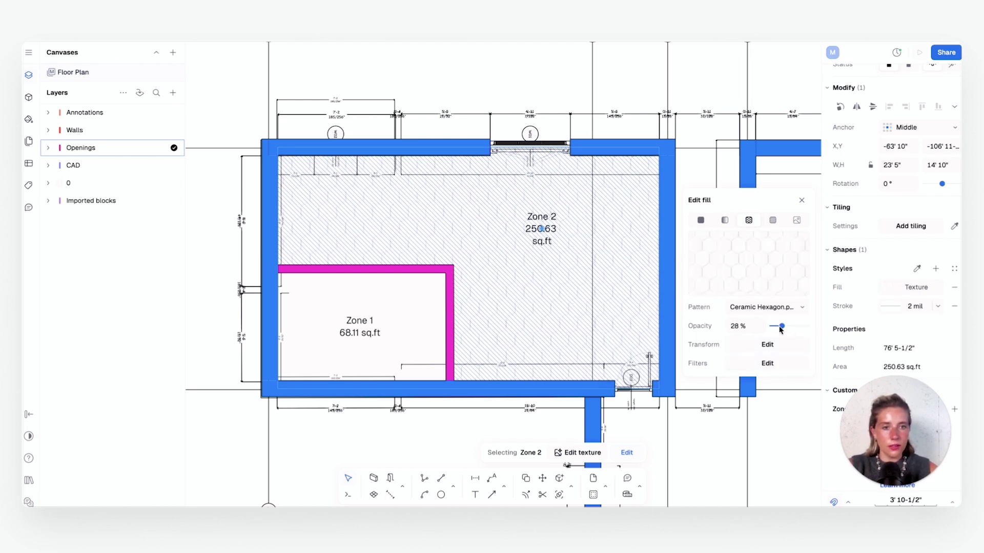
click(694, 171)
key(z)
click(691, 173)
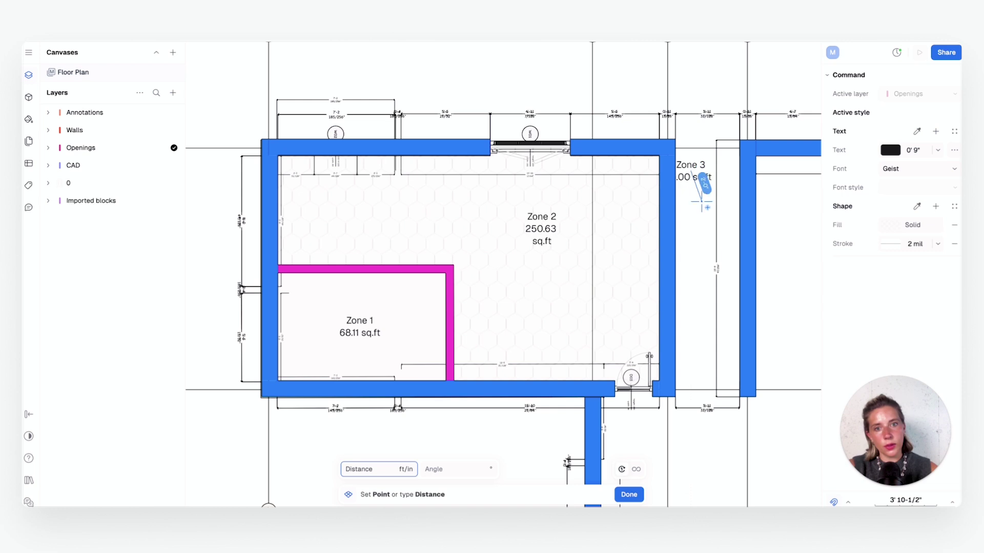
key(Escape)
- Give the Zone 2 tag's text the red color FF0000 and the Aboreto Regular font
click(562, 246)
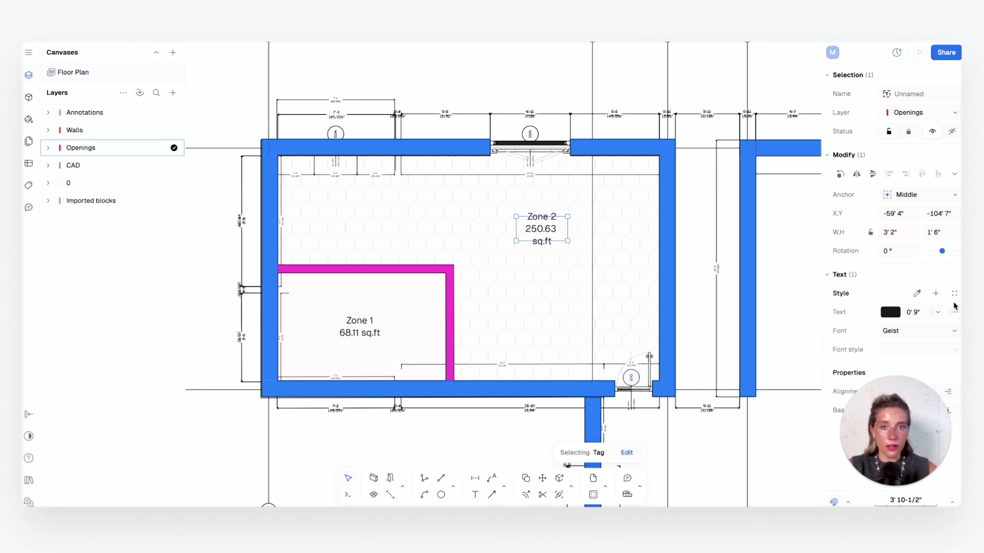
click(889, 313)
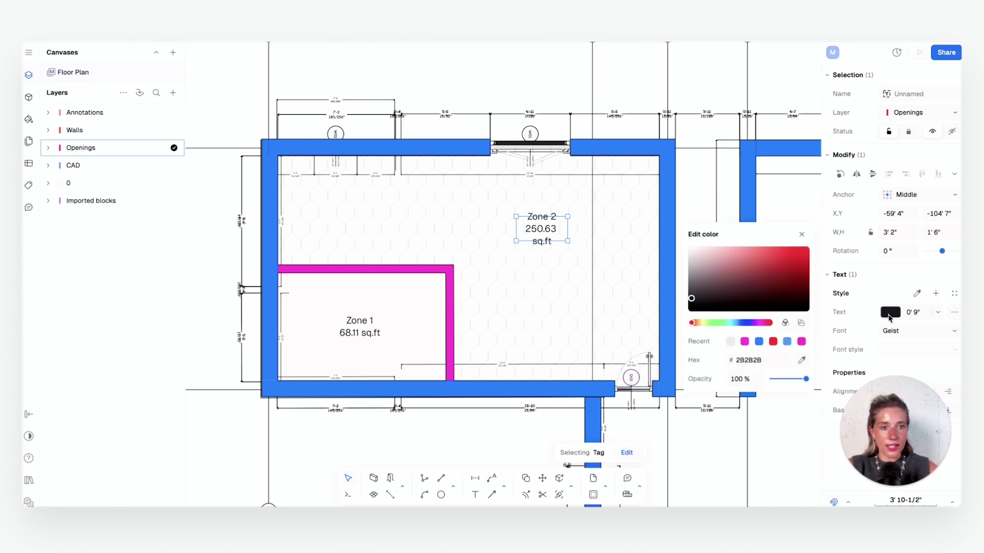
drag(766, 280, 780, 264)
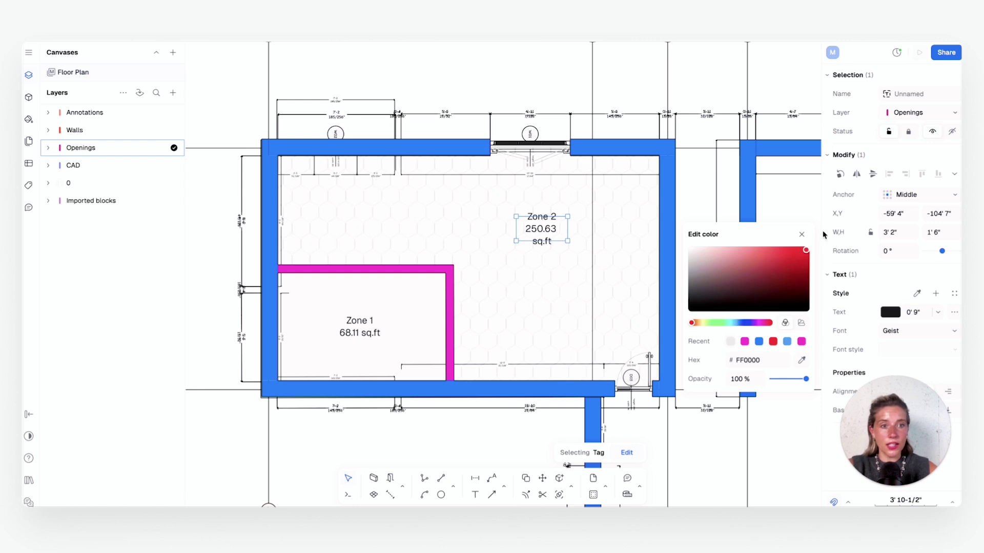
click(891, 299)
click(892, 333)
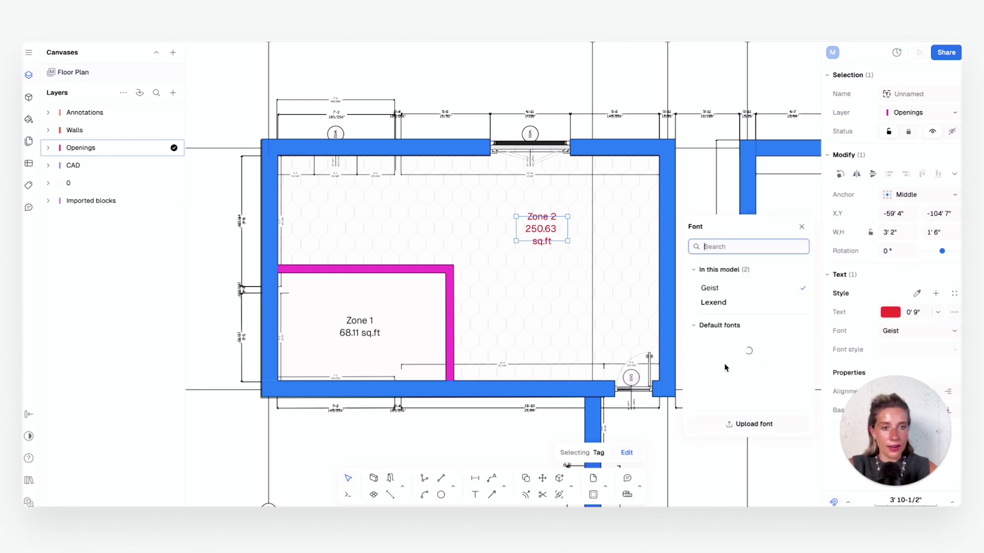
click(748, 362)
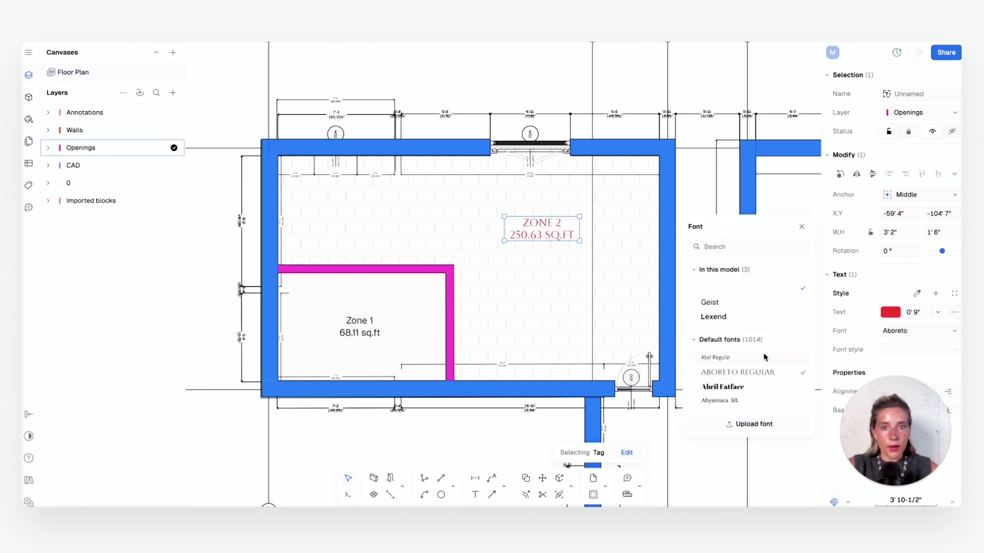
click(873, 281)
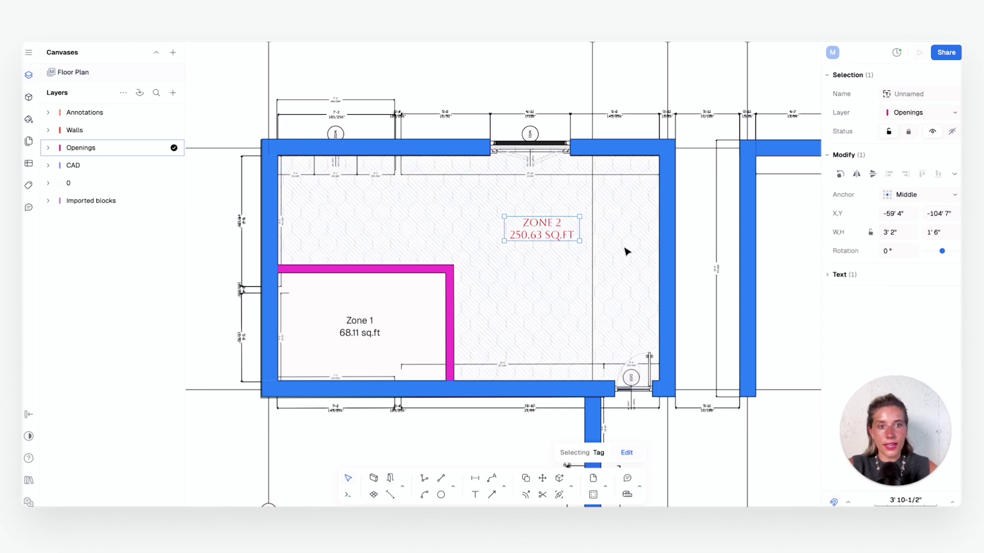
- Copy the text style of the Zone 2 tag onto the Zone 1 tag with the style picker
click(356, 326)
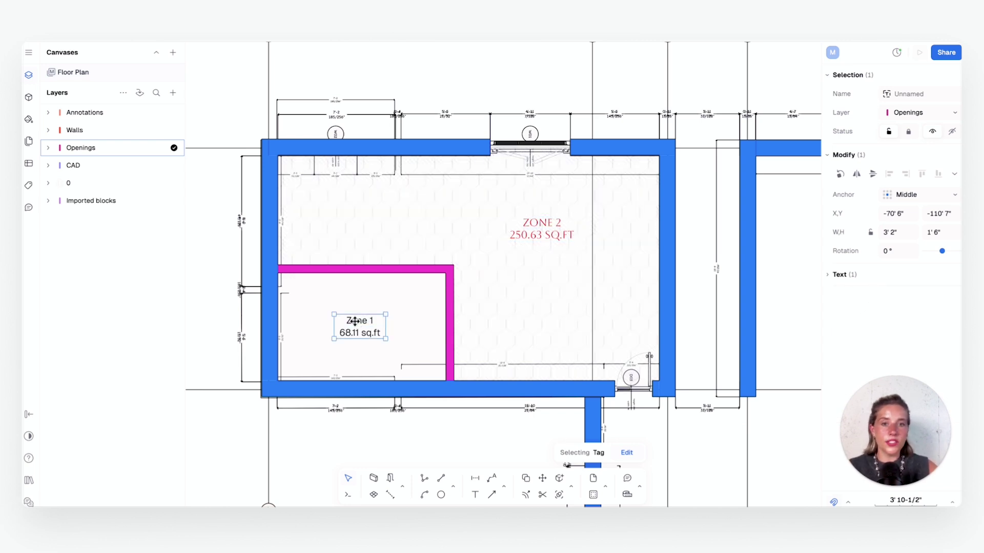
click(544, 232)
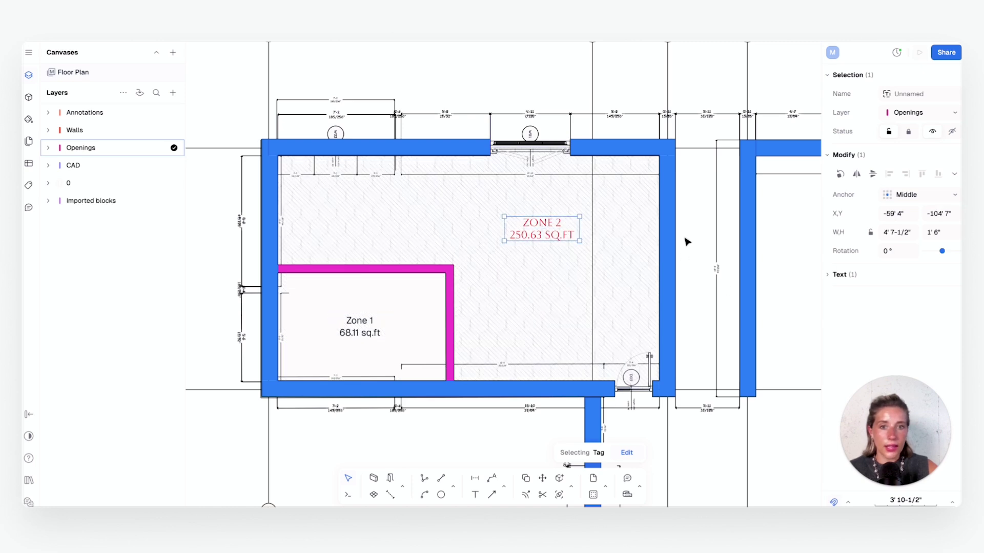
click(828, 275)
click(346, 327)
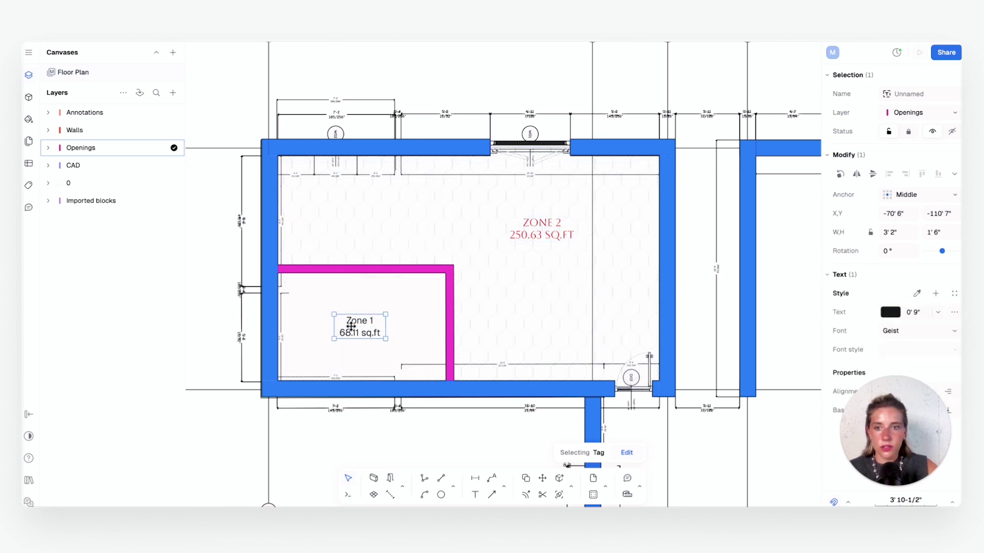
click(917, 293)
click(549, 226)
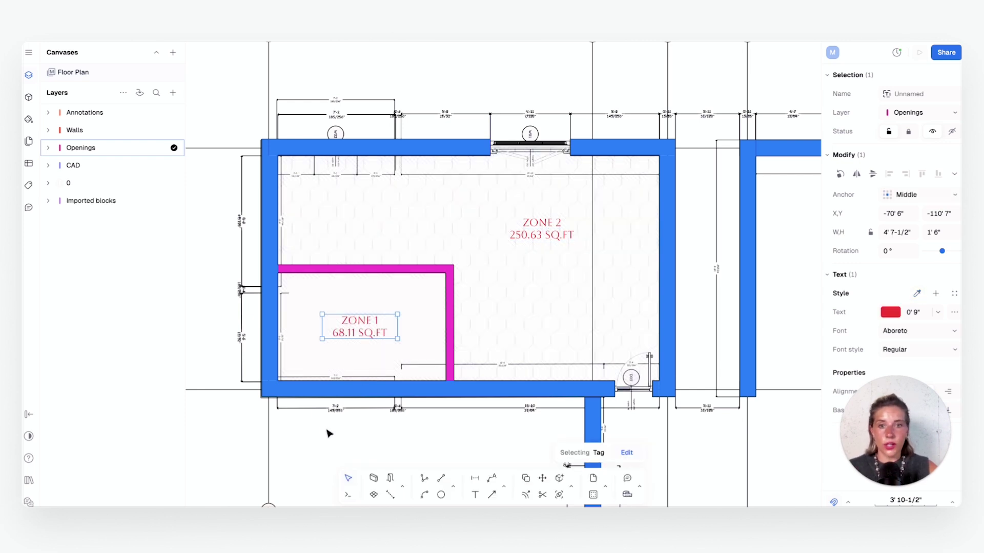
click(359, 433)
click(396, 332)
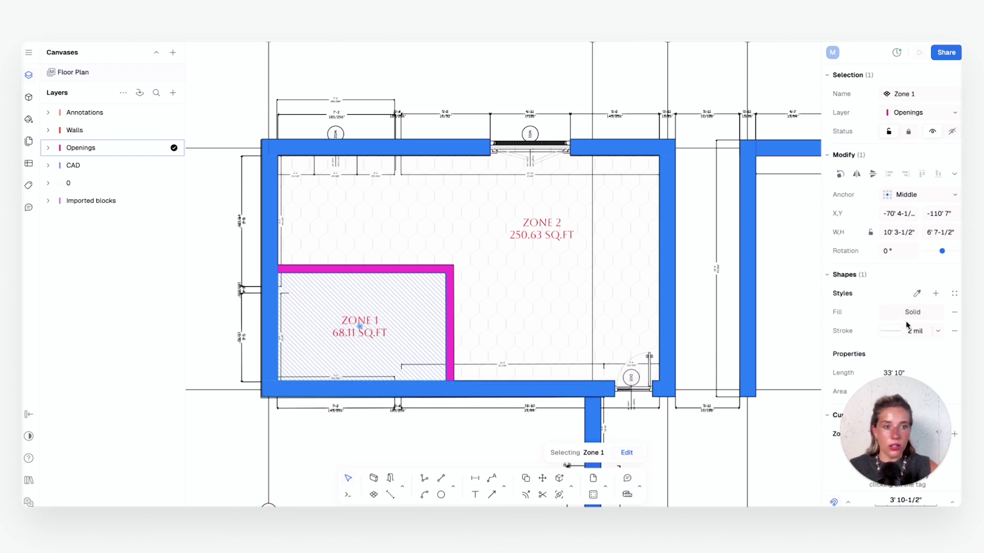
click(549, 236)
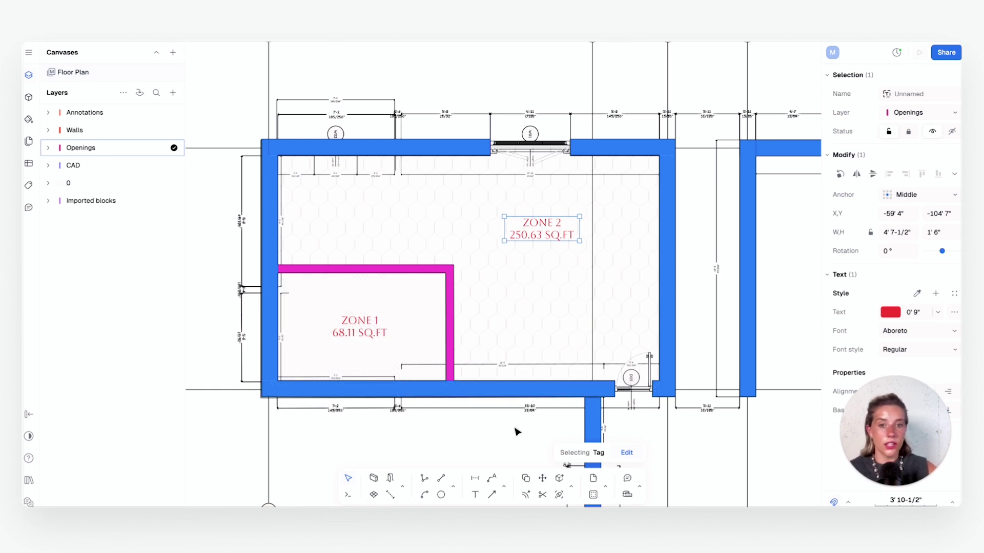
click(604, 323)
ctrl+scroll(604, 323, down, 3)
ctrl+scroll(564, 296, up, 2)
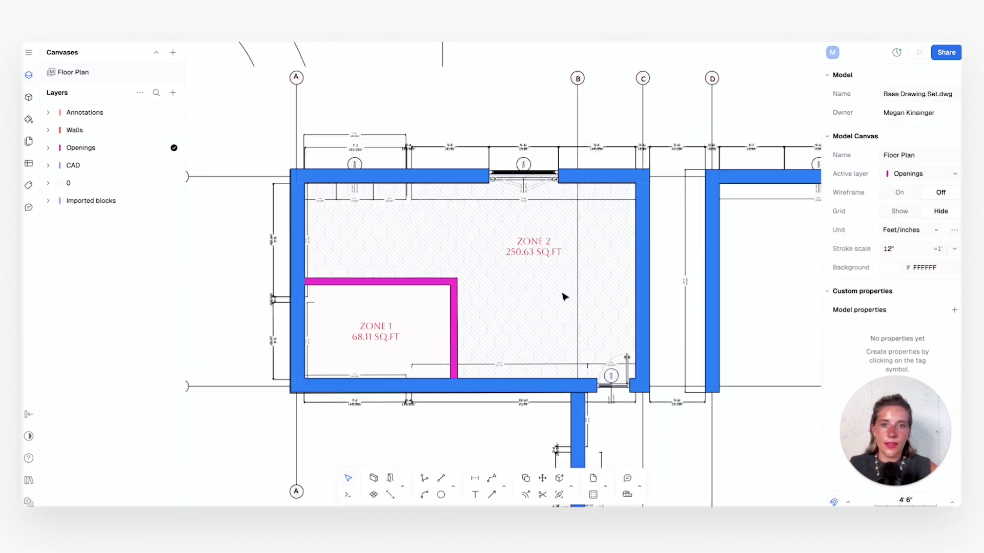
- Move the Zone 1 and Zone 2 tags together to the Annotations layer
click(533, 245)
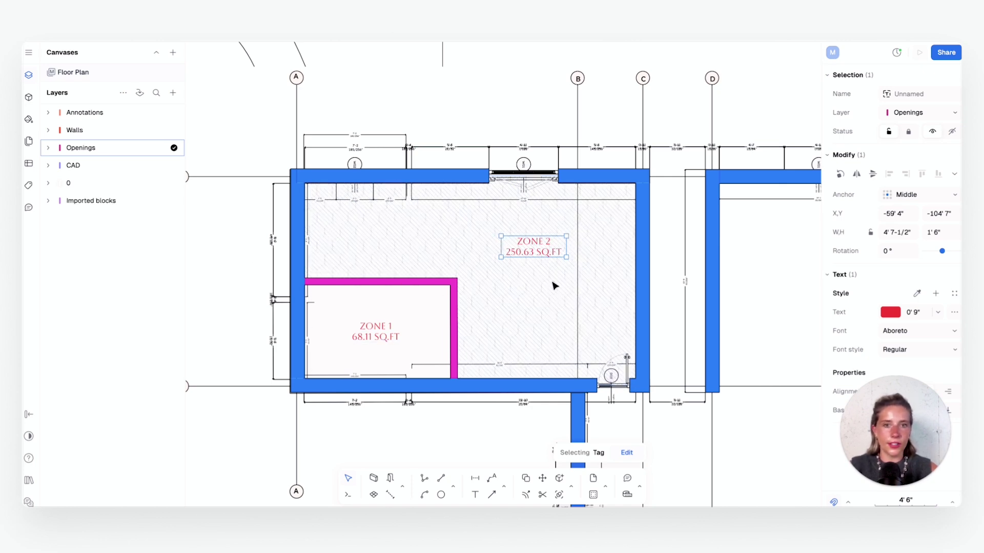
shift+click(379, 339)
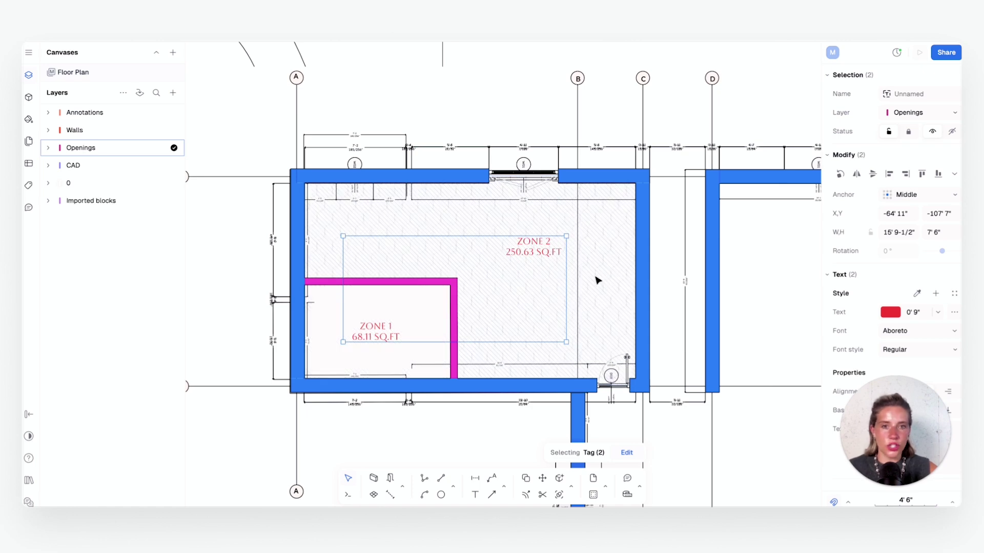
click(922, 113)
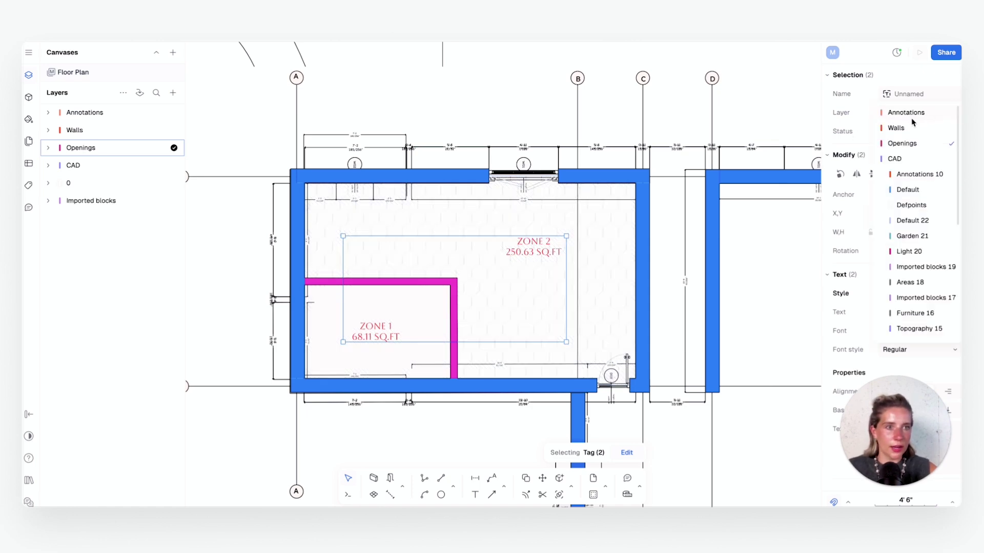
click(910, 114)
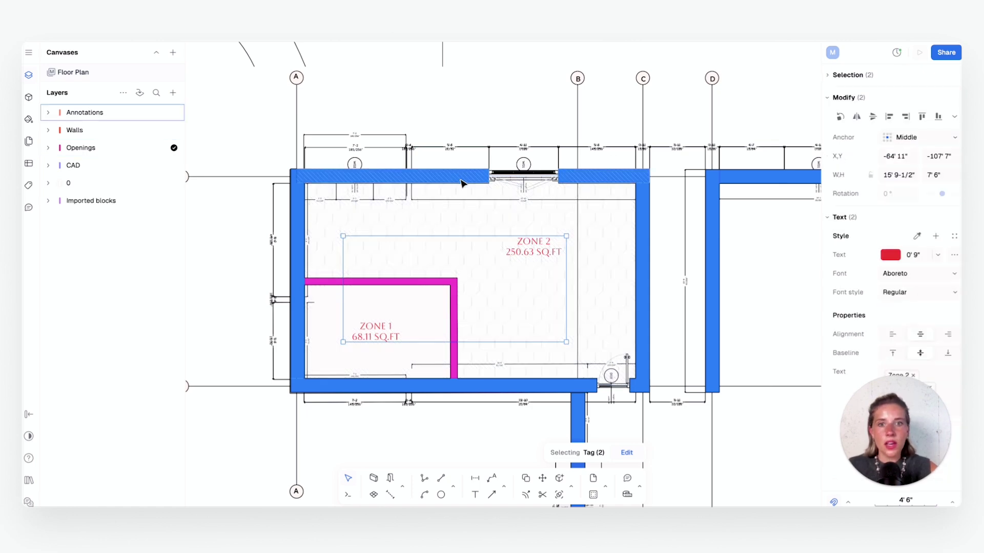
key(Escape)
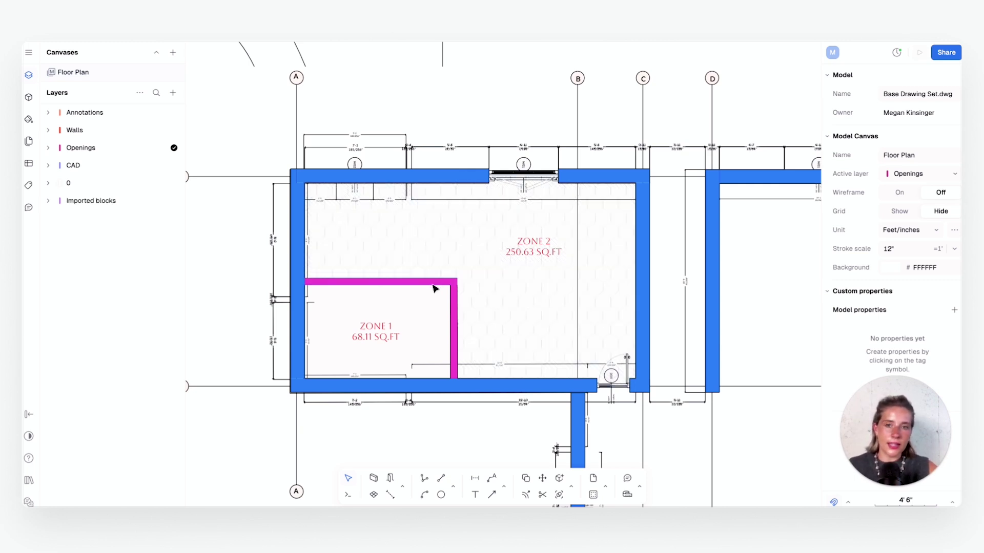
- Divide Zone 2 with a horizontal line about 12'-7 1/2" long from the pink wall's outer corner to the east wall, and recenter its tag
click(392, 499)
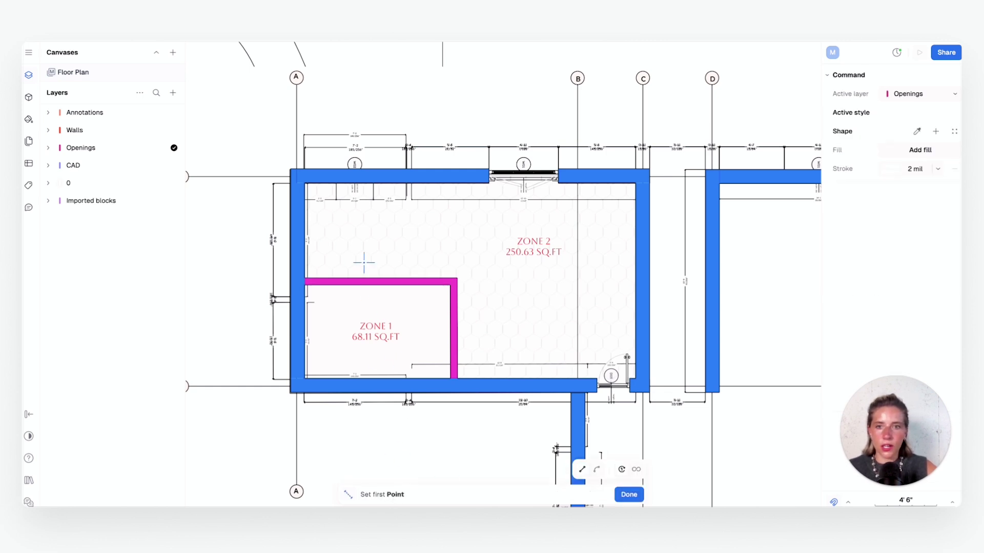
click(457, 279)
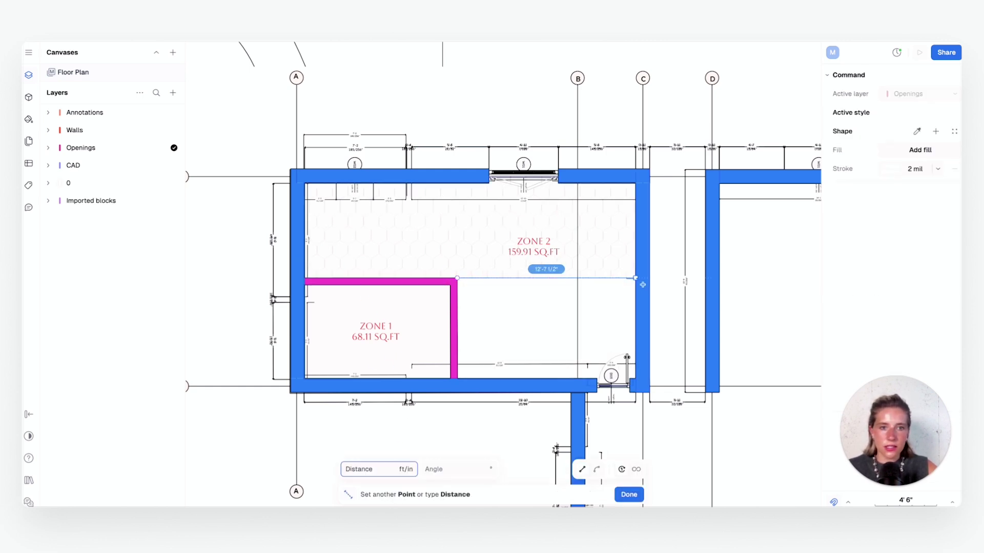
key(Escape)
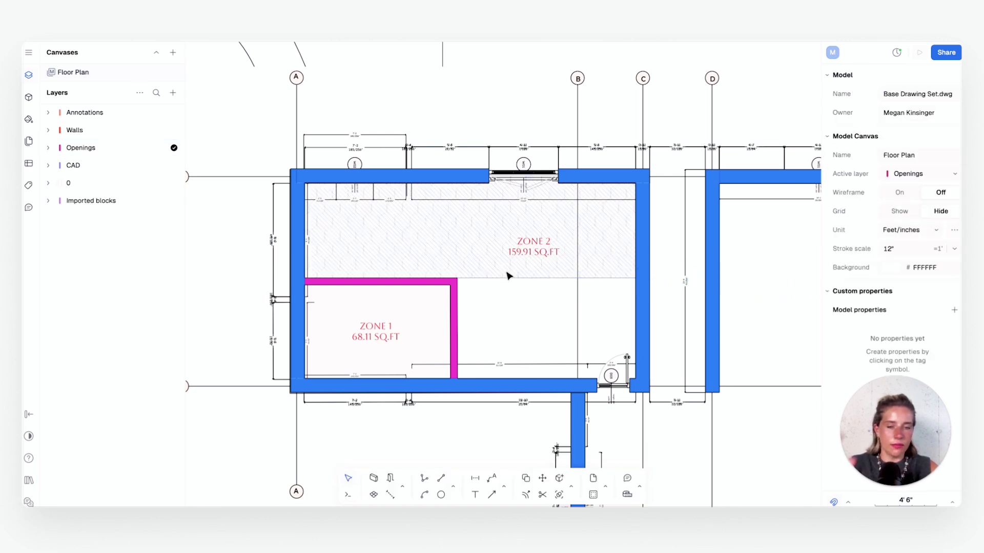
drag(537, 246, 473, 227)
click(479, 343)
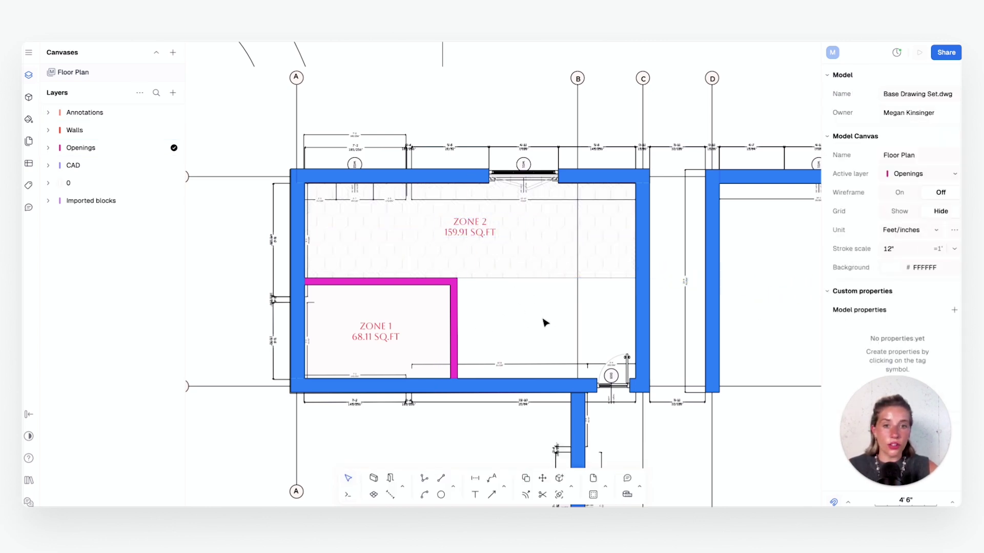
- Create Zone 3 in the empty area below the dividing line and copy the Zone 1 tag's text style onto its tag
click(373, 494)
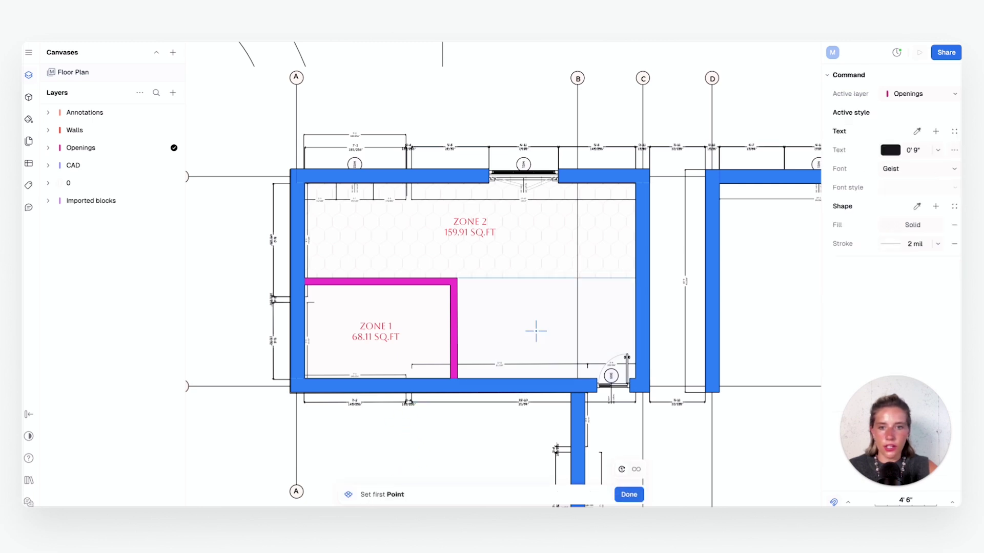
click(536, 328)
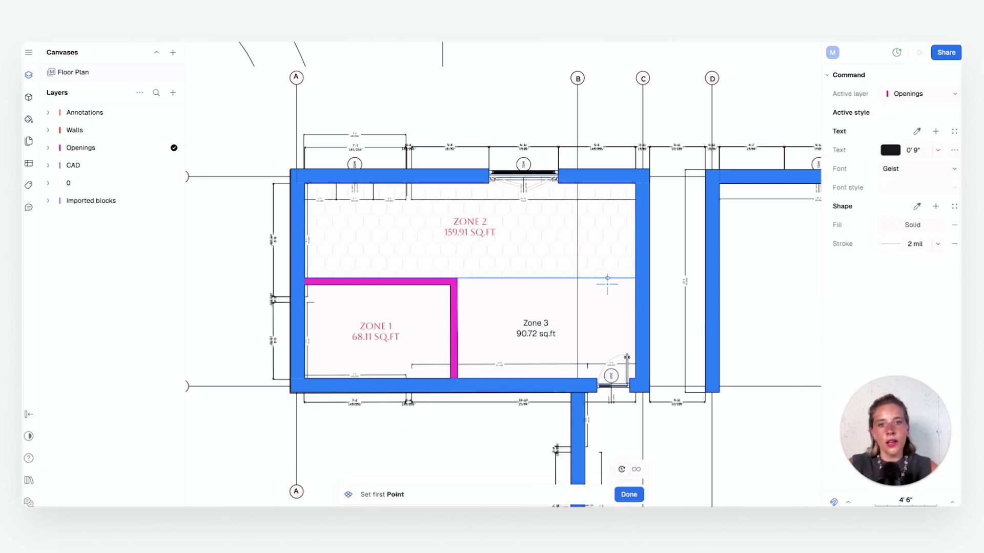
click(570, 333)
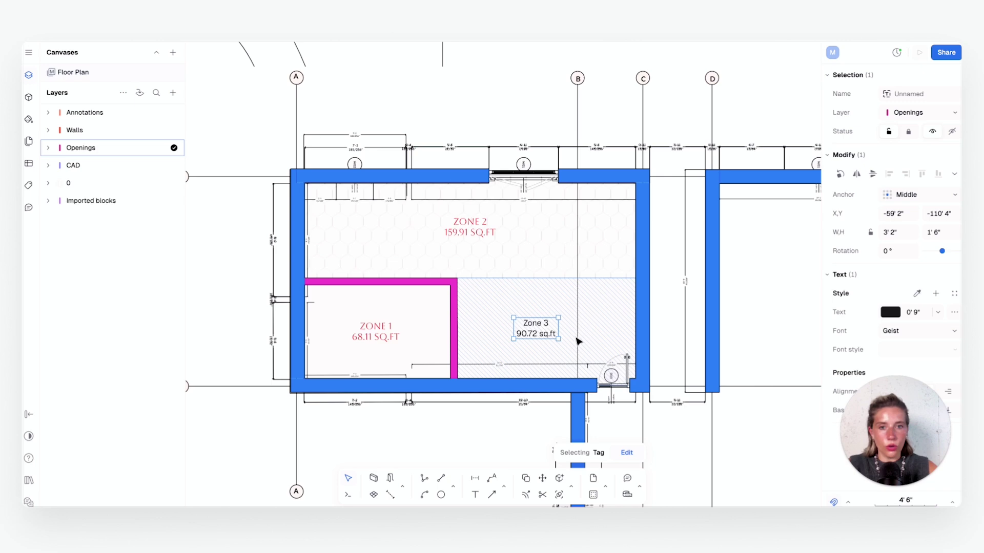
click(916, 293)
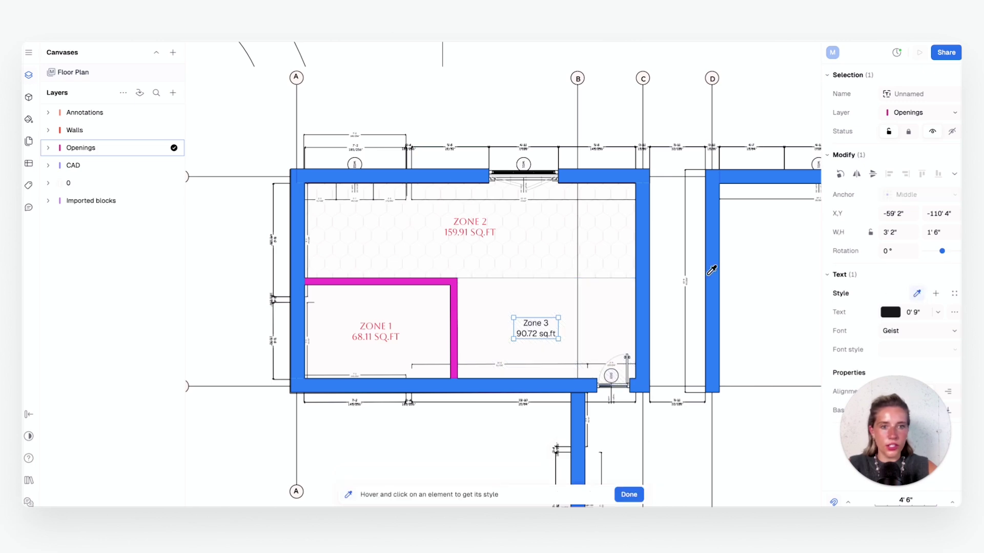
click(383, 329)
click(621, 317)
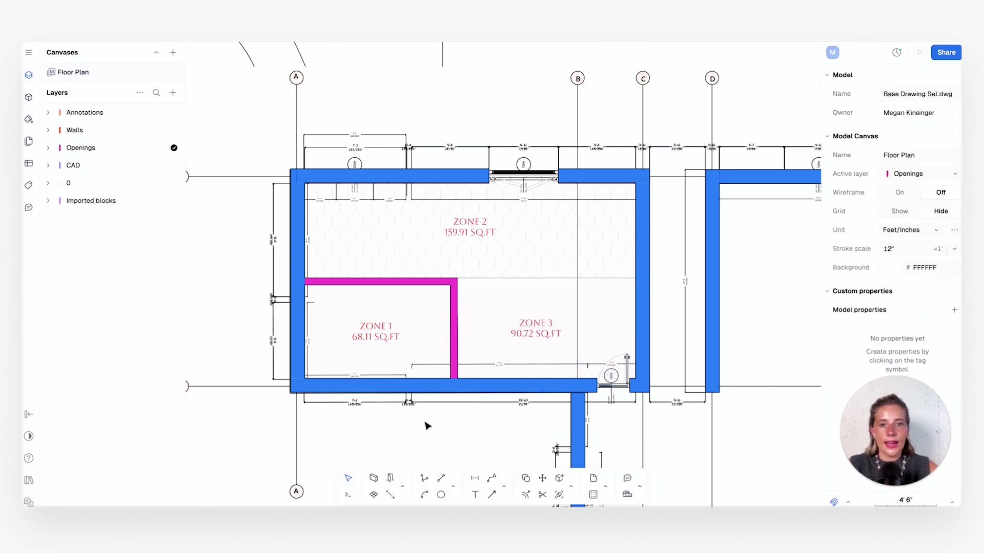
- Fill Zone 3 with the Square 300x300 hatch pattern at 41% opacity
click(510, 323)
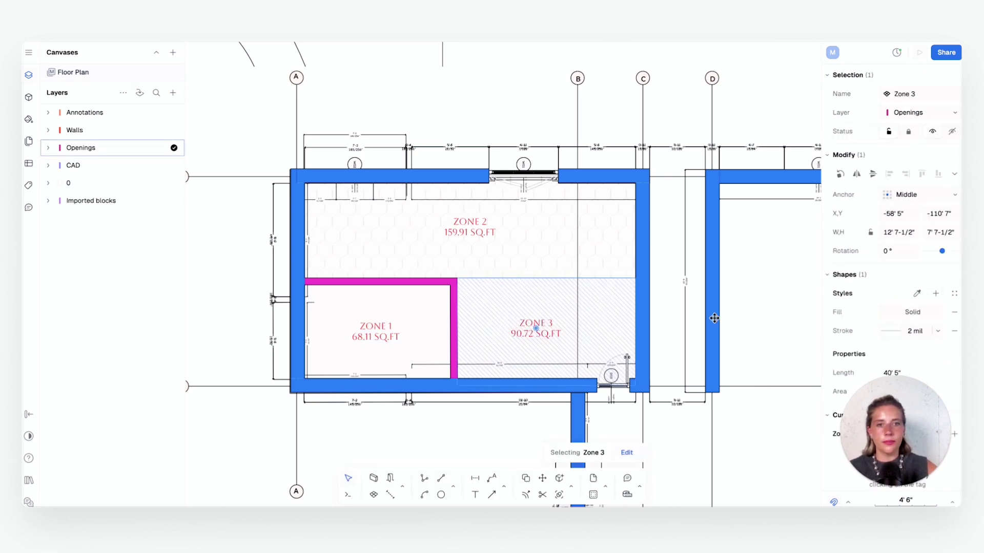
click(915, 311)
click(748, 245)
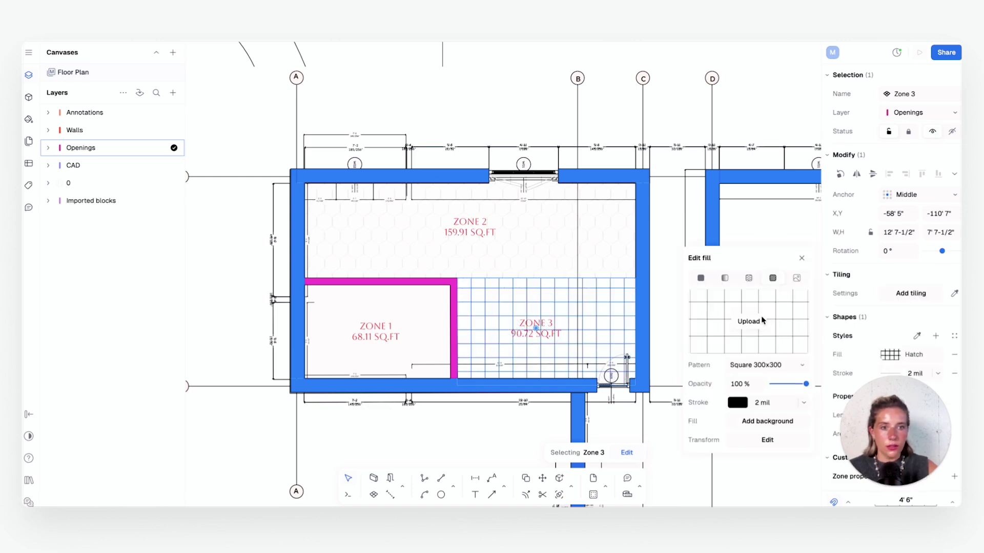
click(650, 381)
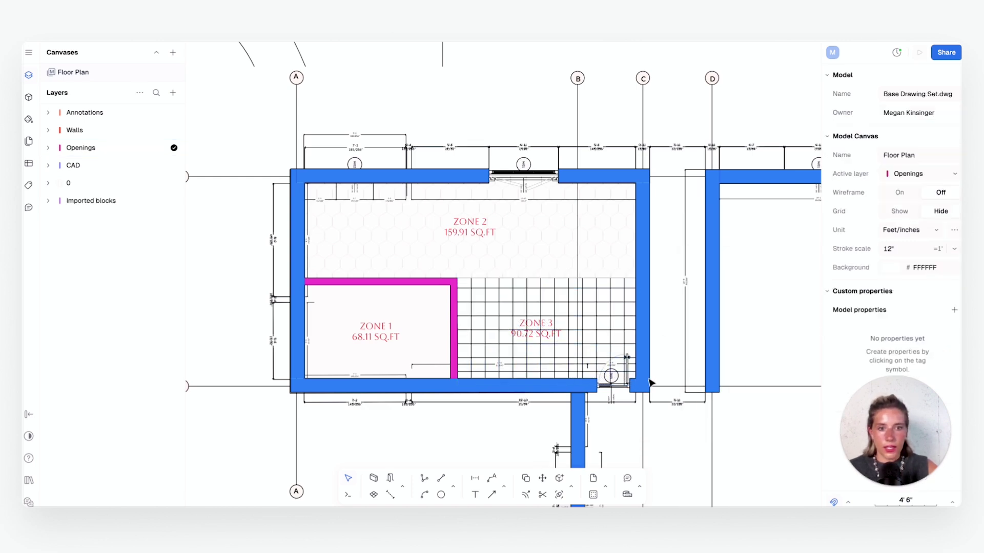
click(601, 309)
click(914, 357)
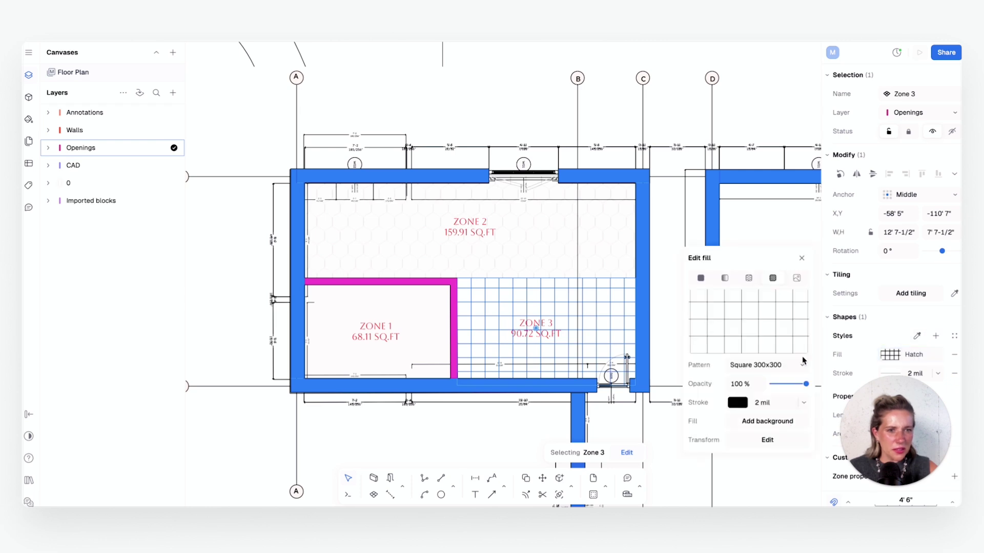
click(786, 384)
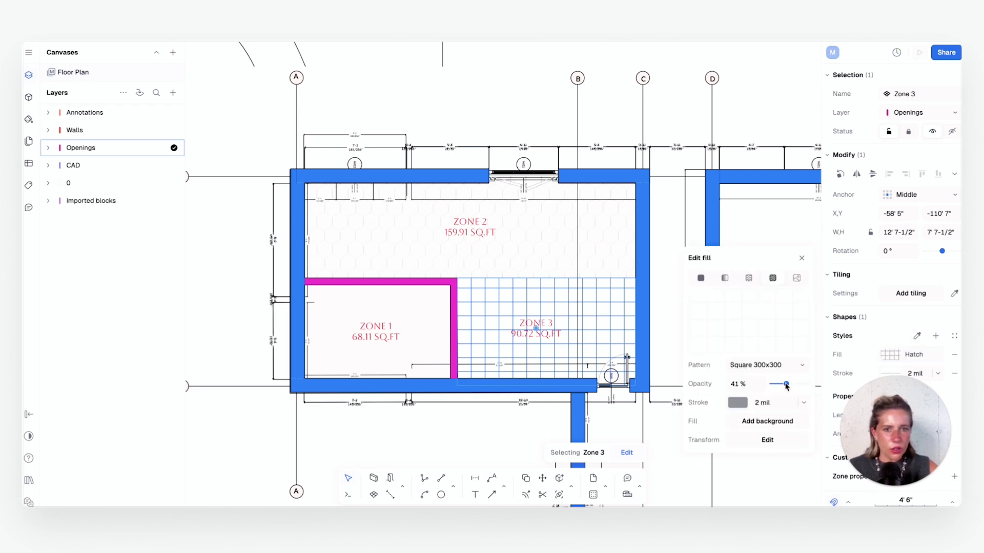
click(491, 450)
- Hide all sublayers of the CAD layer, from Annotations 10 to Imported blocks 1, and collapse the group
scroll(577, 285, down, 3)
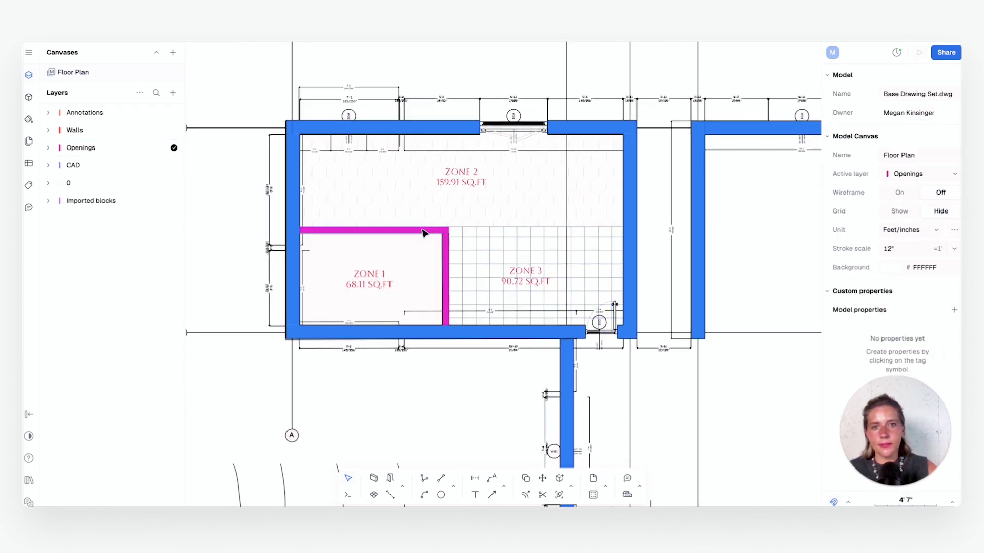
scroll(468, 220, up, 1)
ctrl+scroll(461, 217, up, 5)
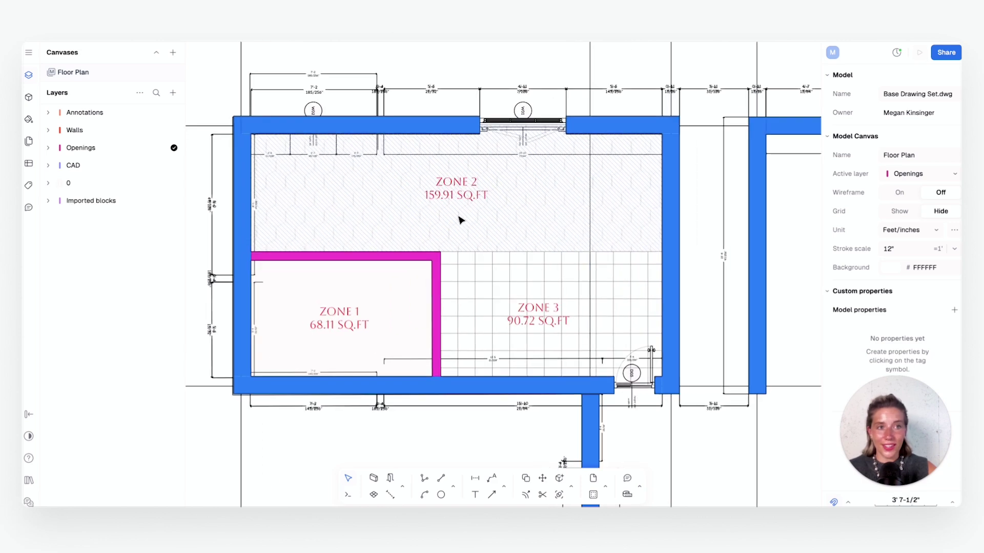
ctrl+scroll(446, 217, up, 2)
scroll(433, 241, up, 1)
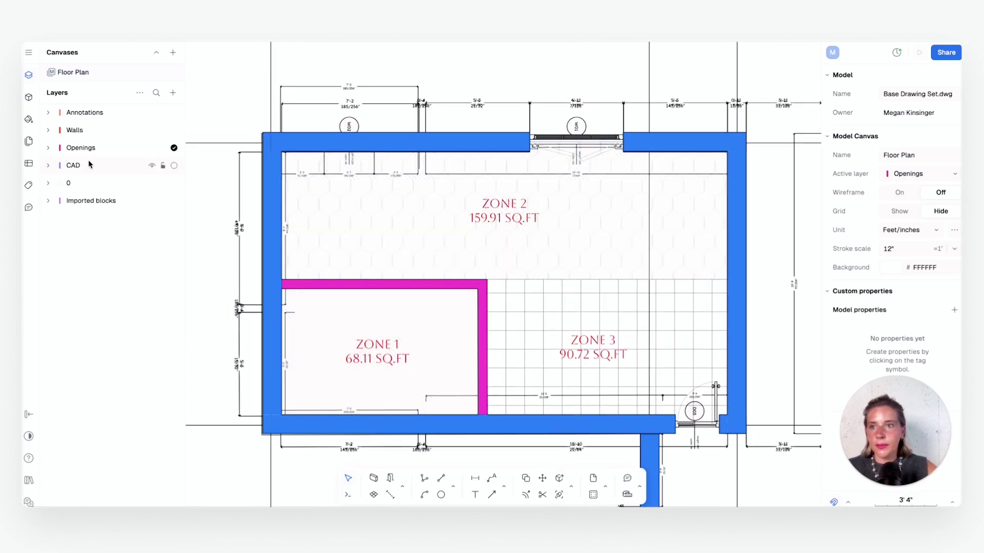
click(51, 166)
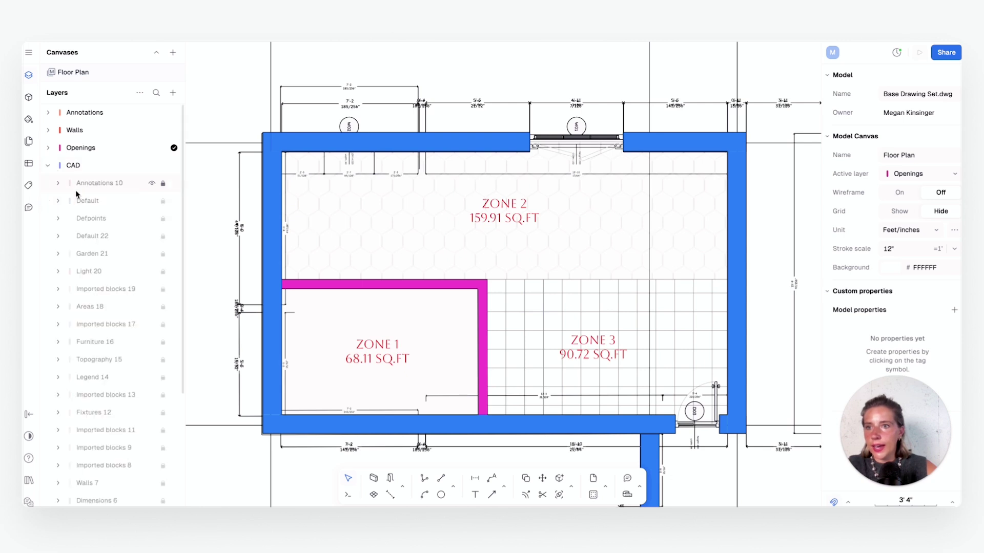
click(77, 184)
scroll(123, 317, down, 5)
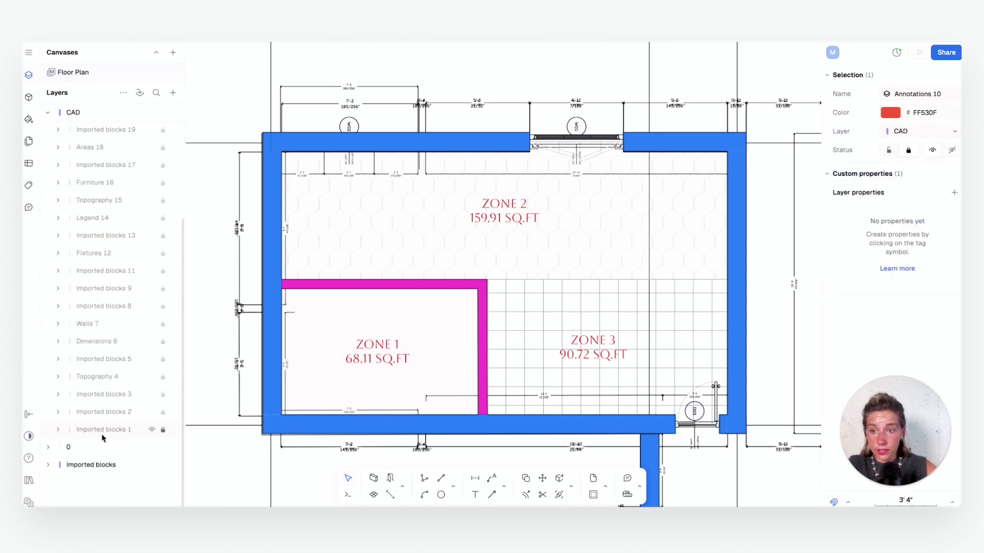
shift+click(102, 432)
right_click(103, 433)
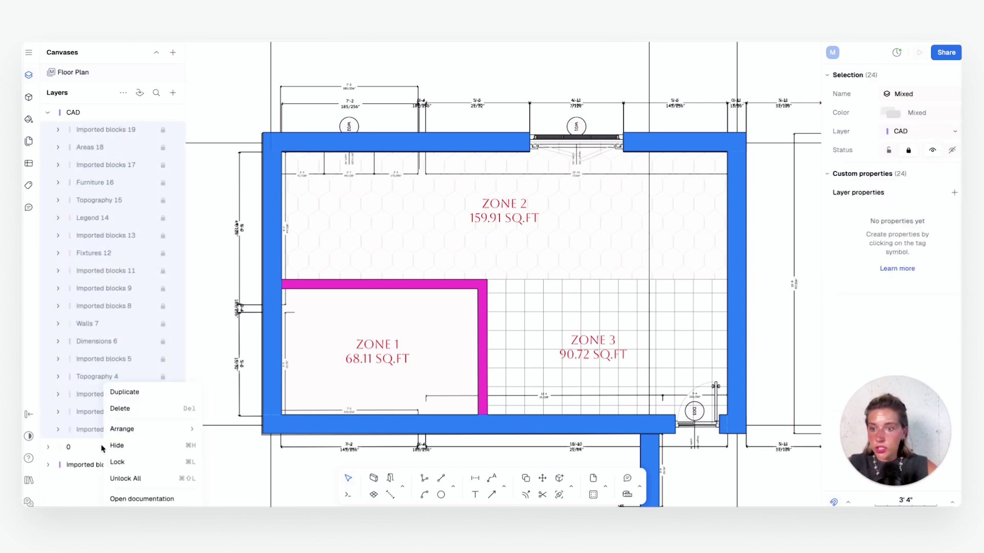
click(116, 445)
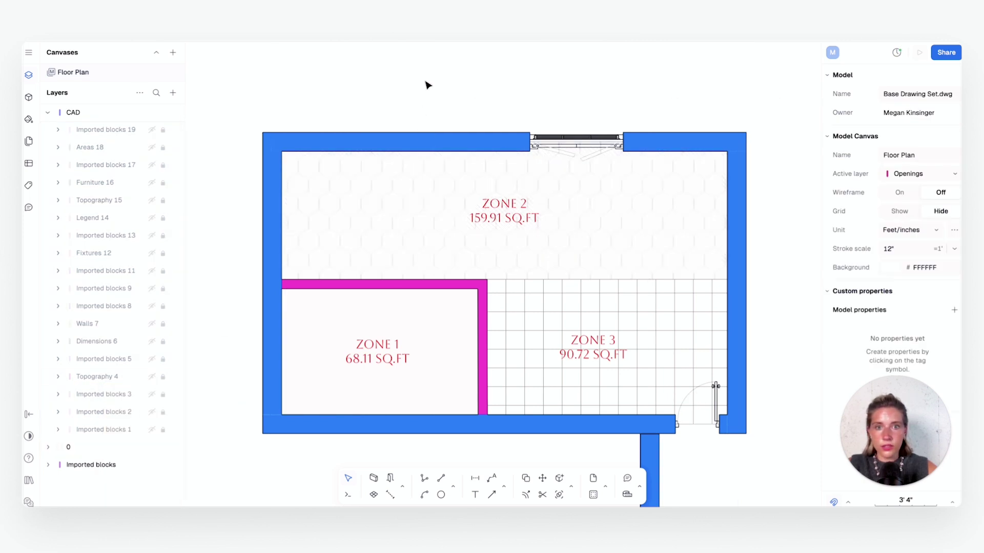
click(51, 116)
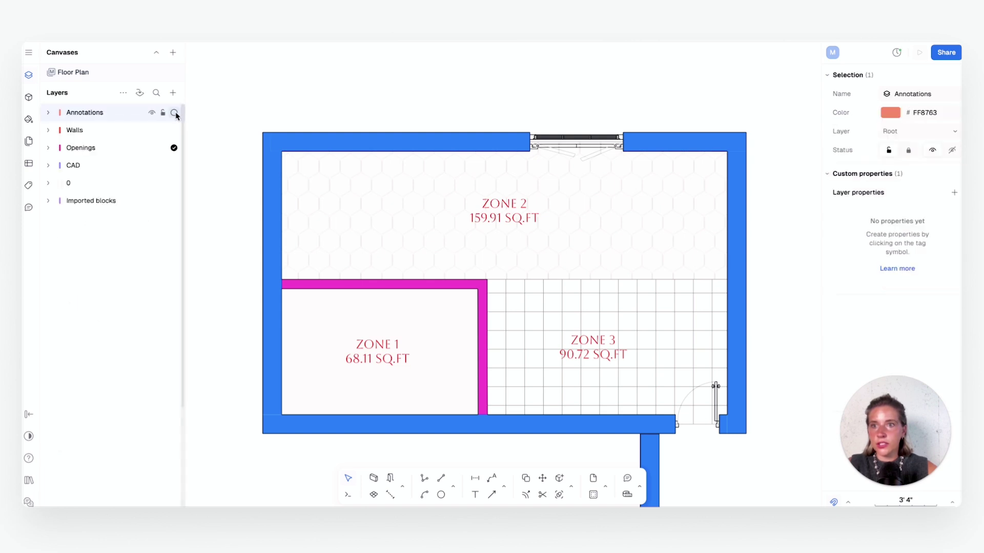
- Dimension the room's overall outer width along the upper wall on the Annotations layer, placing the dimension about 1' 6-1/2" above the wall
click(474, 480)
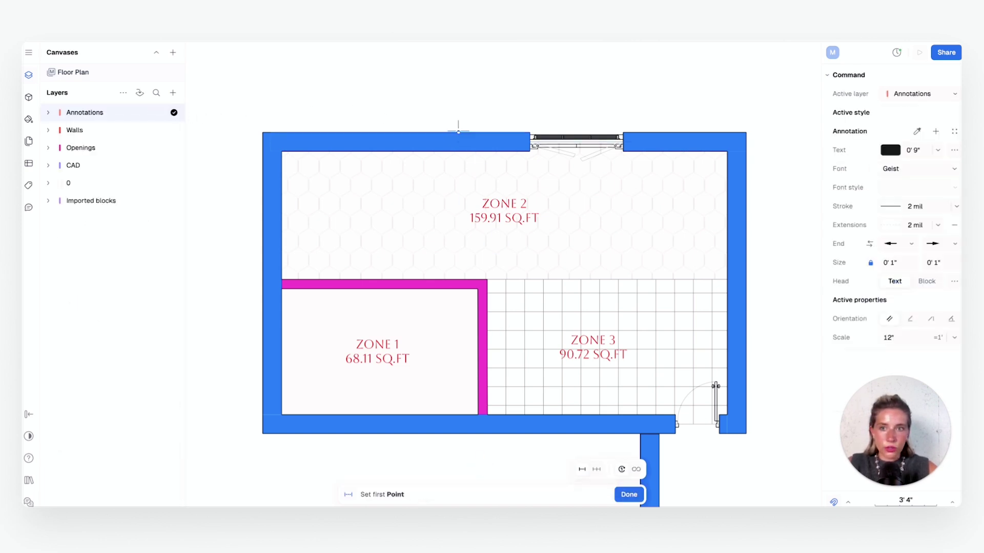
click(262, 132)
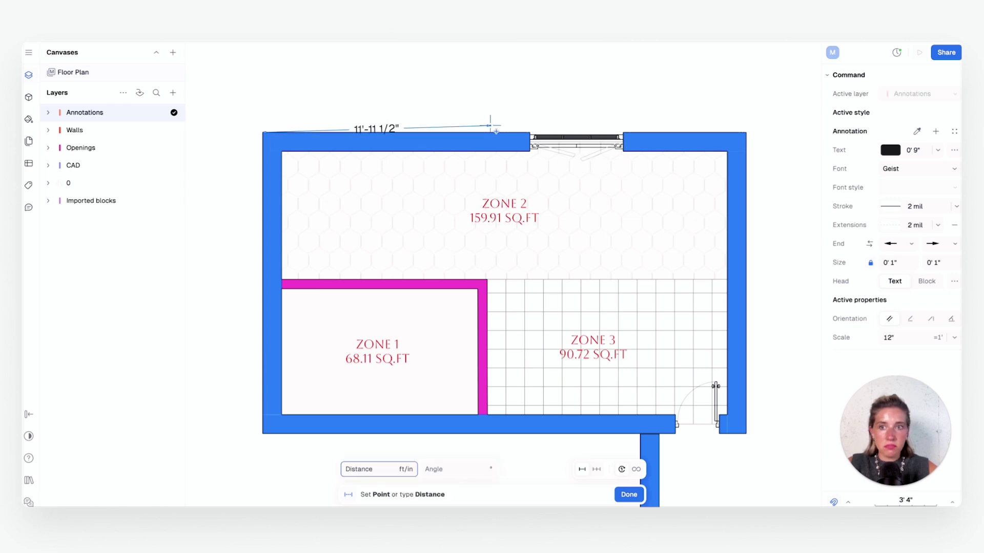
click(746, 132)
click(765, 99)
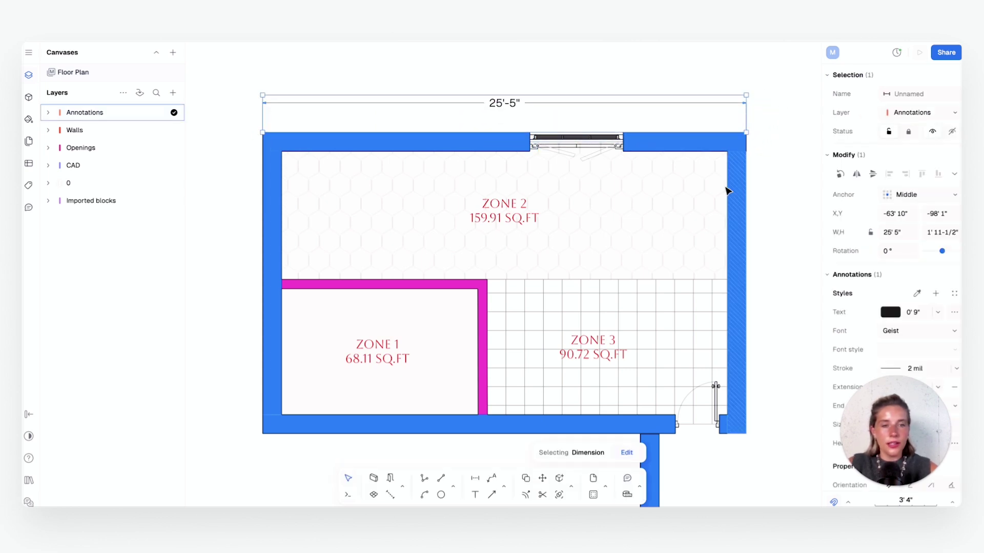
scroll(654, 237, right, 3)
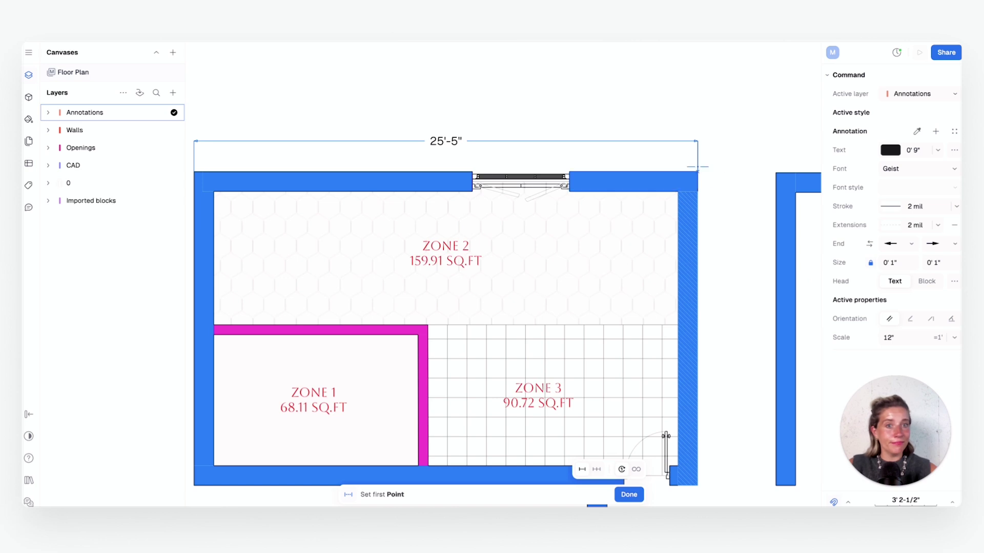
key(Escape)
- Review the style settings of the overall width dimension, including its text color, stroke, ends and offset options
click(436, 146)
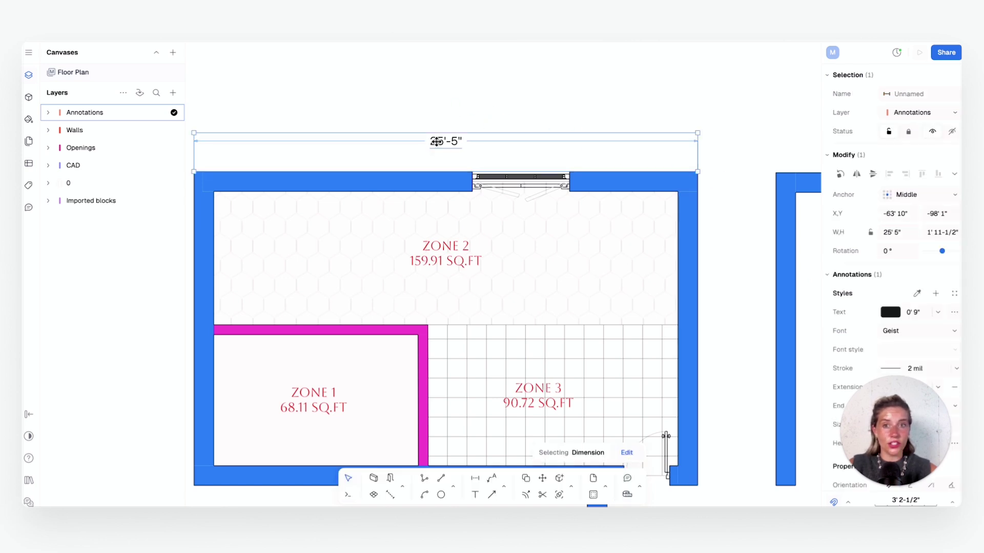
scroll(945, 251, down, 3)
click(894, 159)
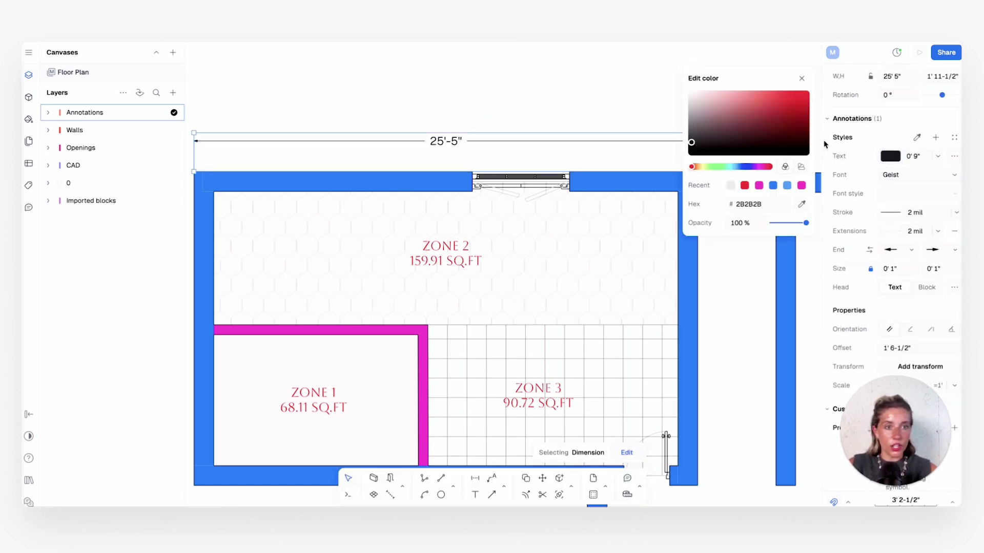
click(865, 132)
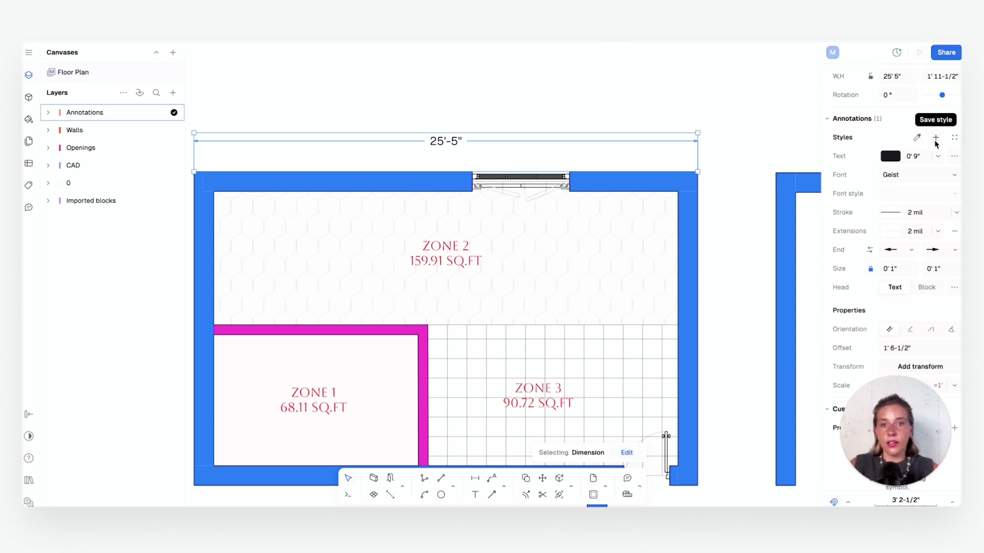
scroll(463, 316, down, 10)
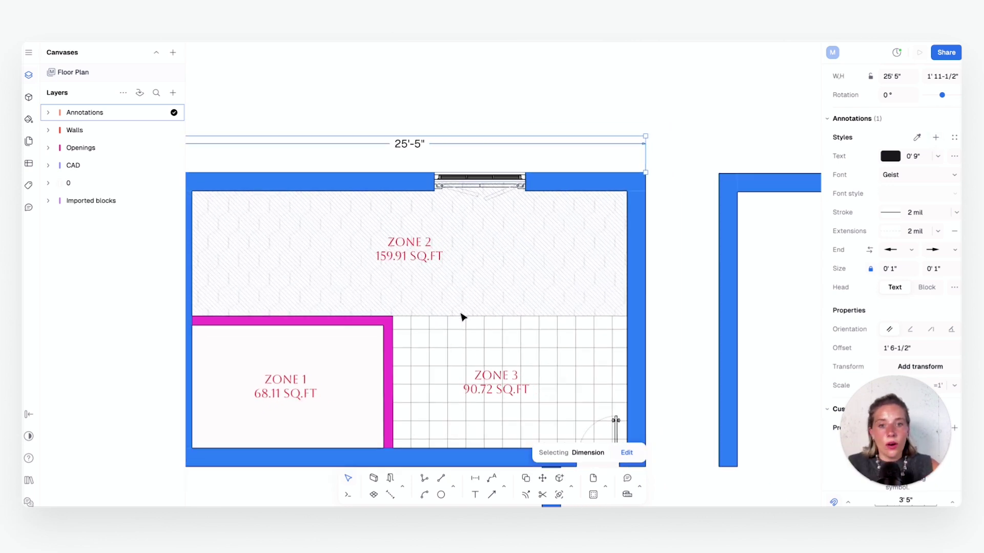
- Switch to the Ranch House interior design model's paper canvas and examine the dimensions, tags and wall hatches on its floor plan page
scroll(410, 299, down, 3)
middle_drag(480, 288, 406, 323)
scroll(406, 323, down, 3)
scroll(399, 339, up, 2)
scroll(399, 340, down, 4)
scroll(404, 336, up, 2)
middle_drag(404, 336, 351, 257)
scroll(405, 333, up, 6)
scroll(389, 321, down, 4)
scroll(352, 257, down, 2)
scroll(567, 292, down, 3)
middle_drag(567, 292, 415, 291)
scroll(415, 290, down, 3)
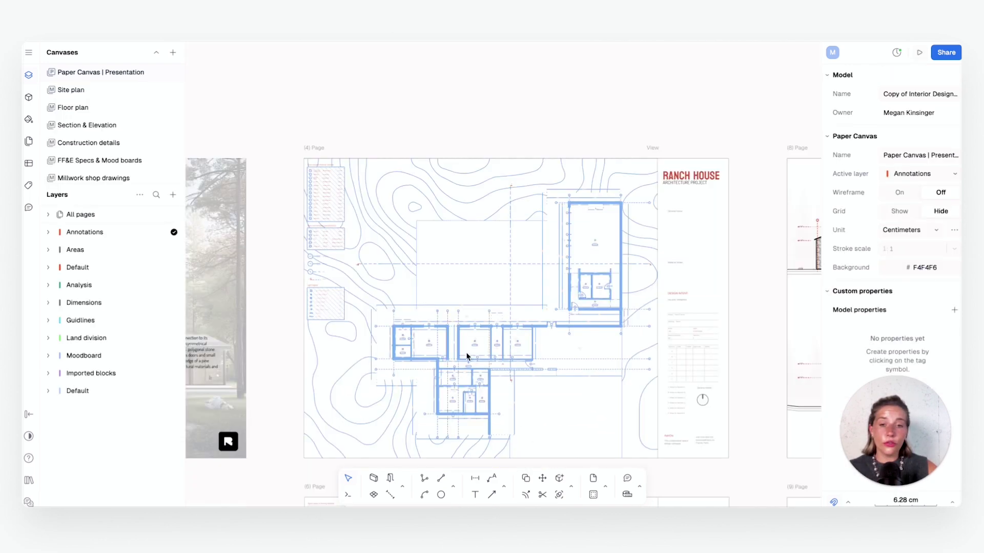
scroll(466, 356, up, 5)
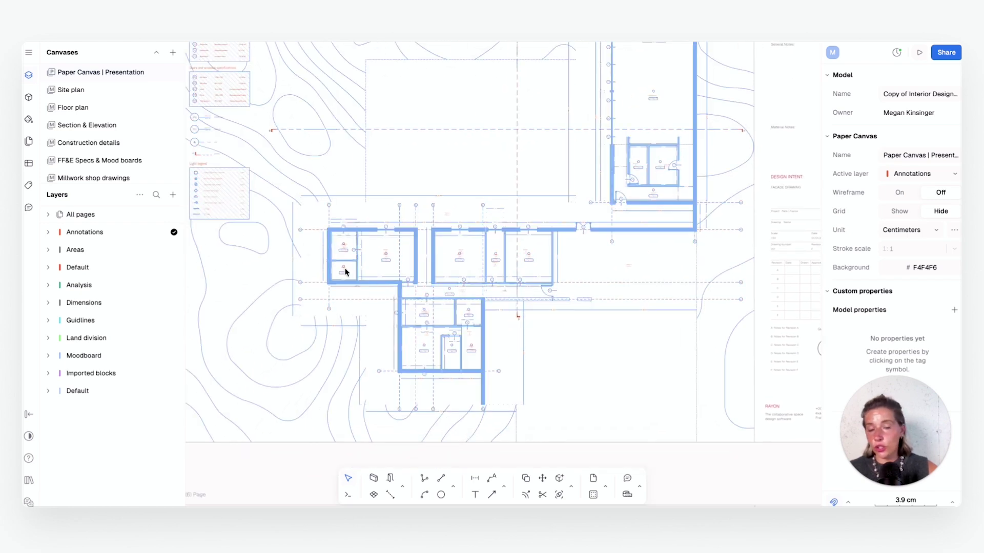
scroll(389, 274, up, 5)
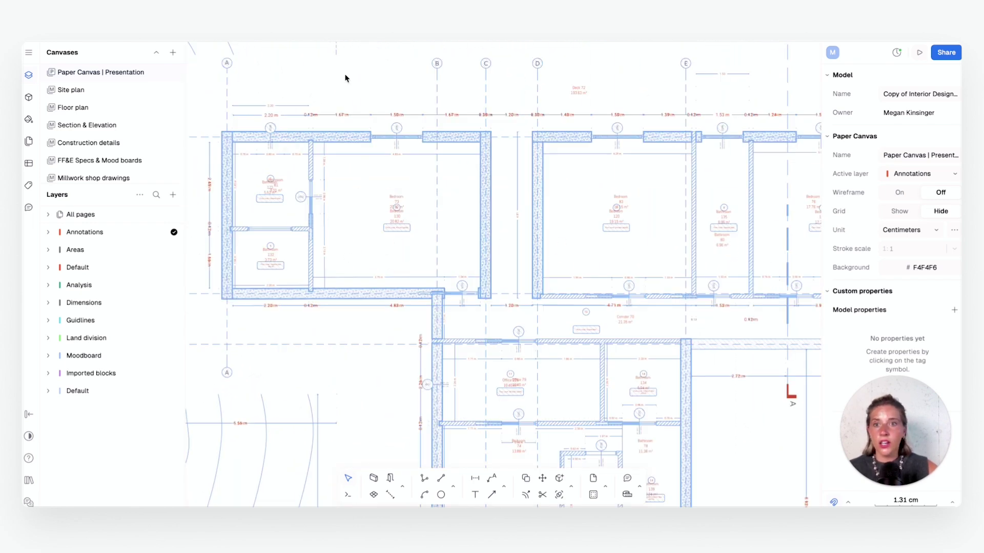
scroll(267, 225, up, 2)
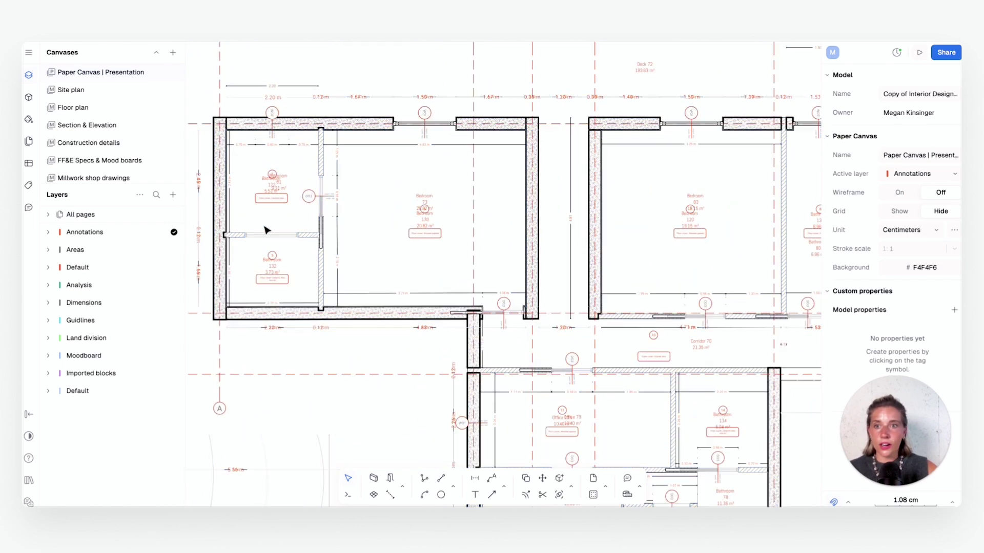
scroll(351, 241, down, 5)
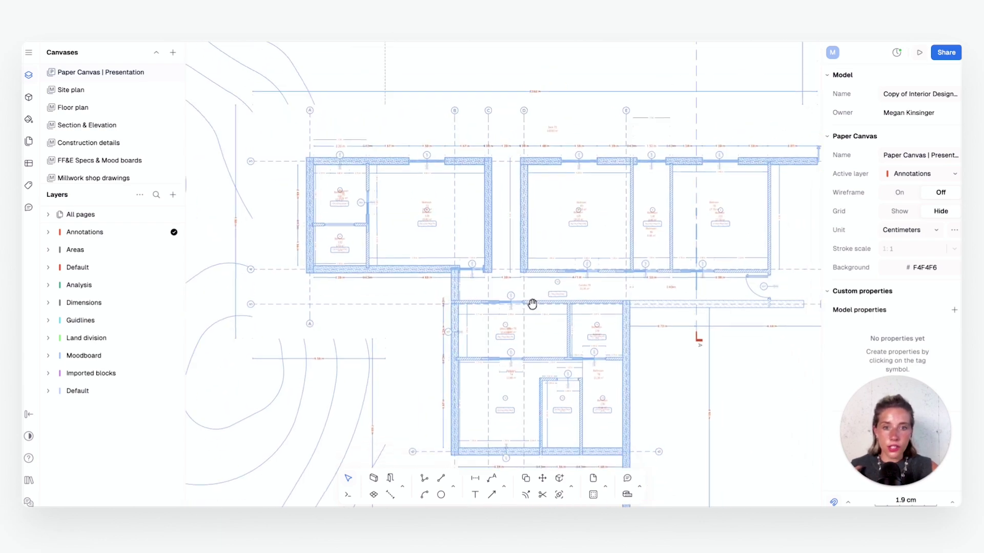
- Examine the room layout, grid lines, dimension chains and door and window tags across the paper canvas floor plan
middle_drag(531, 303, 449, 243)
middle_drag(501, 278, 448, 314)
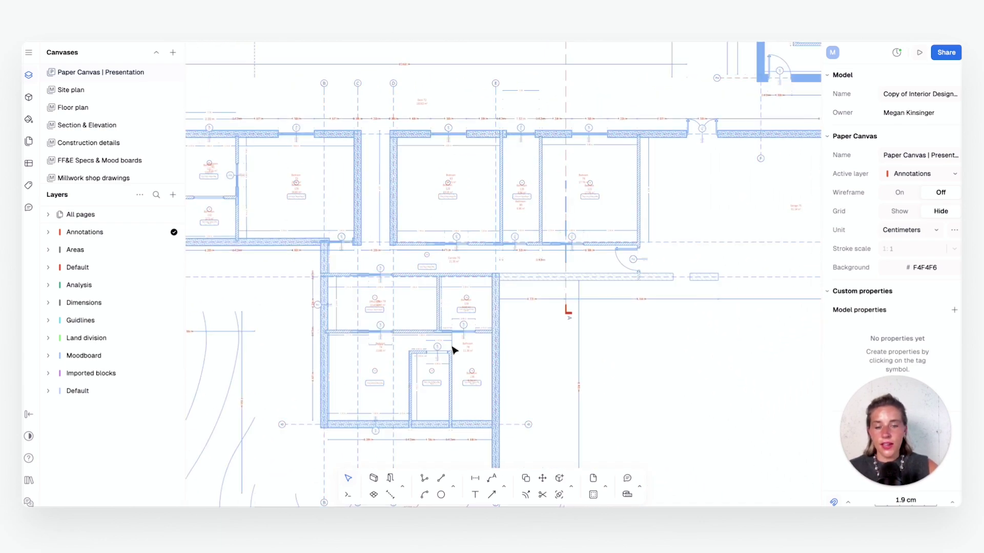
scroll(415, 372, up, 1)
scroll(606, 292, up, 3)
scroll(538, 362, down, 2)
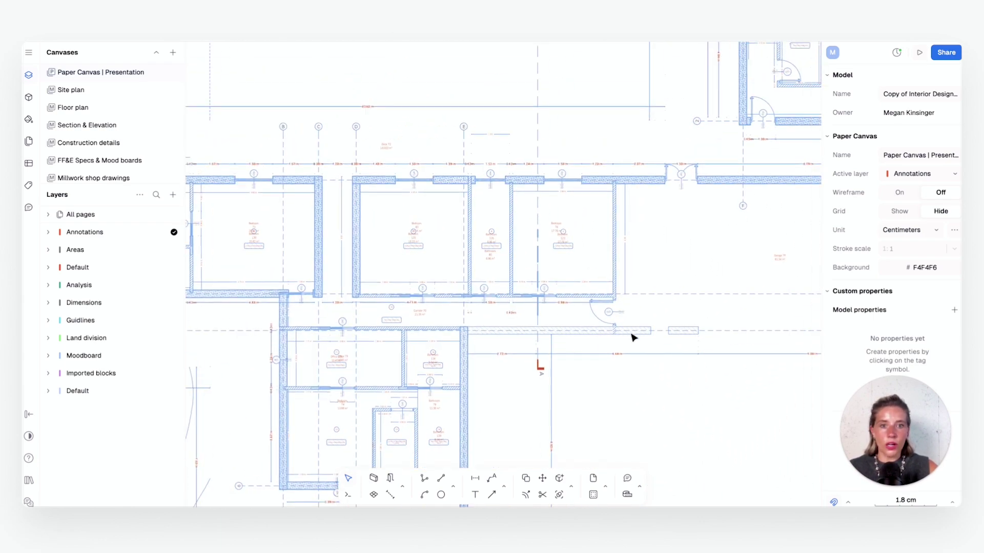
scroll(621, 384, down, 5)
middle_drag(566, 404, 529, 372)
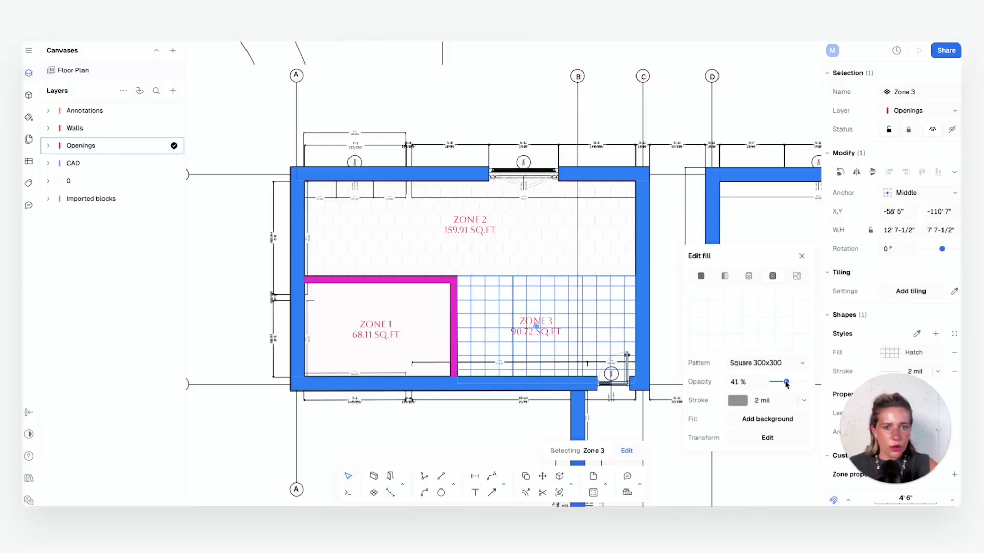
- Close the Zone 3 fill settings and review the traced walls, openings, styled zones and overall dimension on the Floor Plan canvas
click(477, 433)
scroll(481, 438, down, 3)
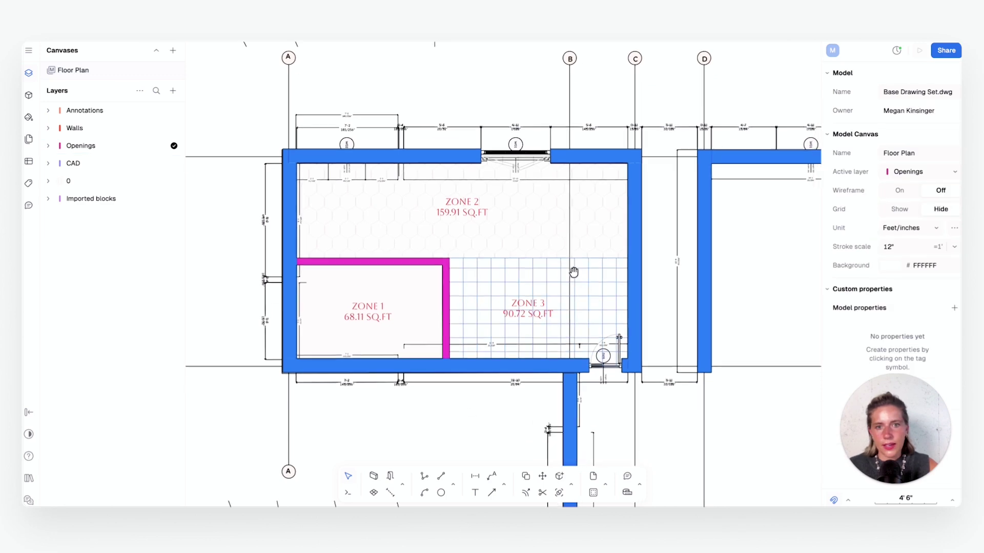
scroll(461, 215, up, 5)
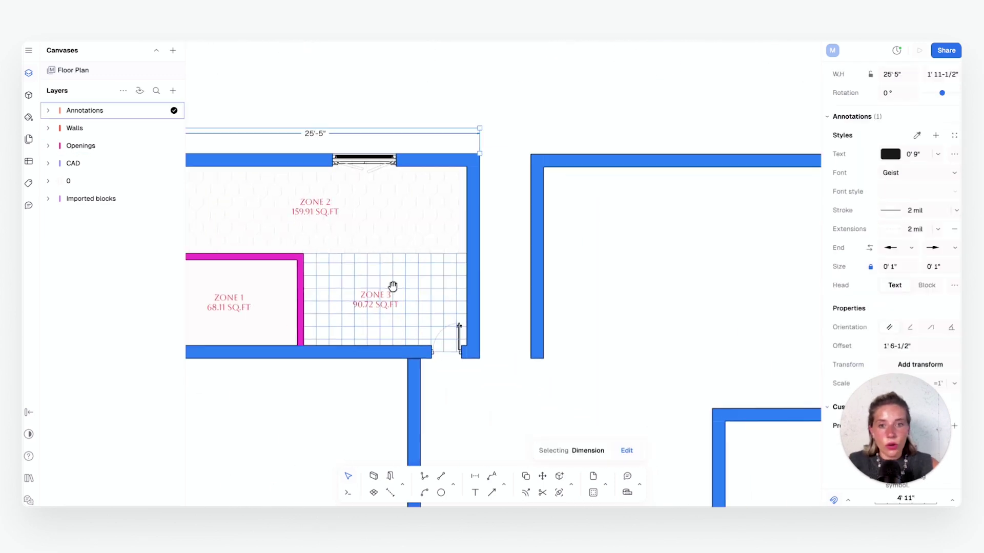
scroll(392, 286, down, 5)
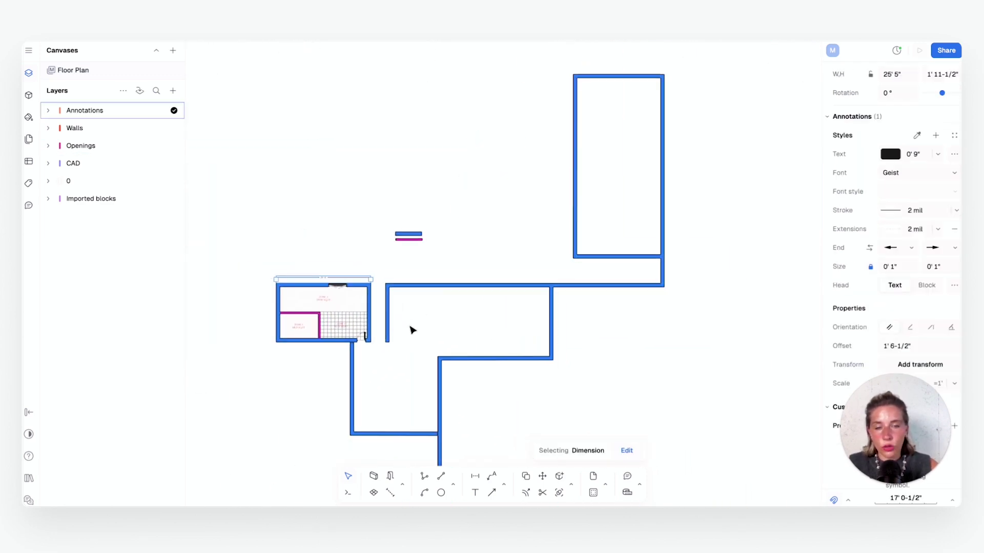
scroll(401, 341, down, 2)
scroll(400, 328, up, 5)
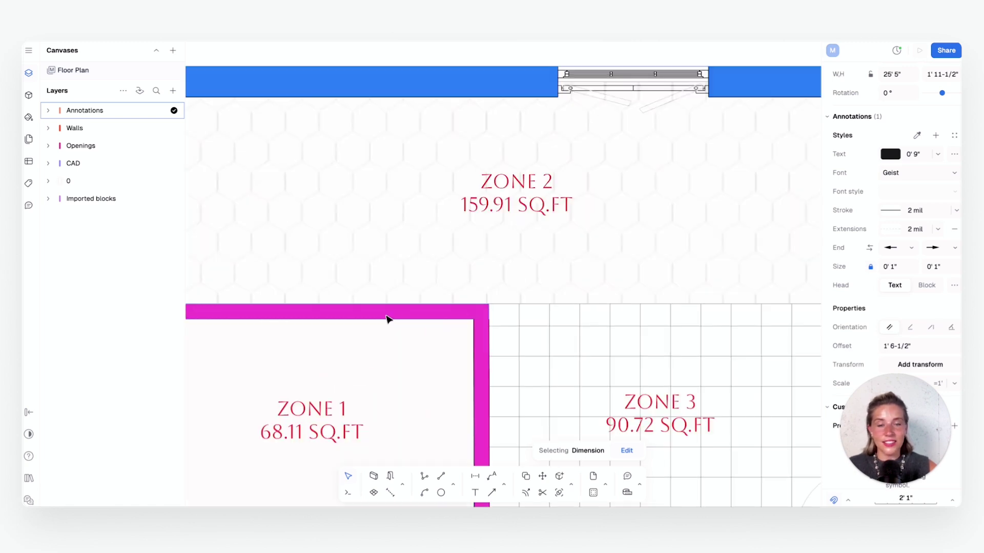
scroll(398, 319, down, 3)
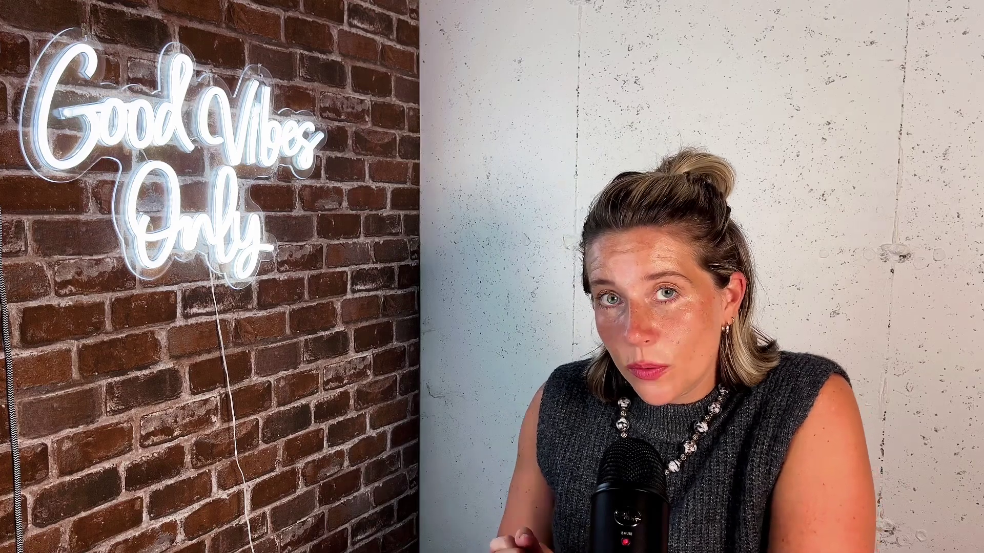